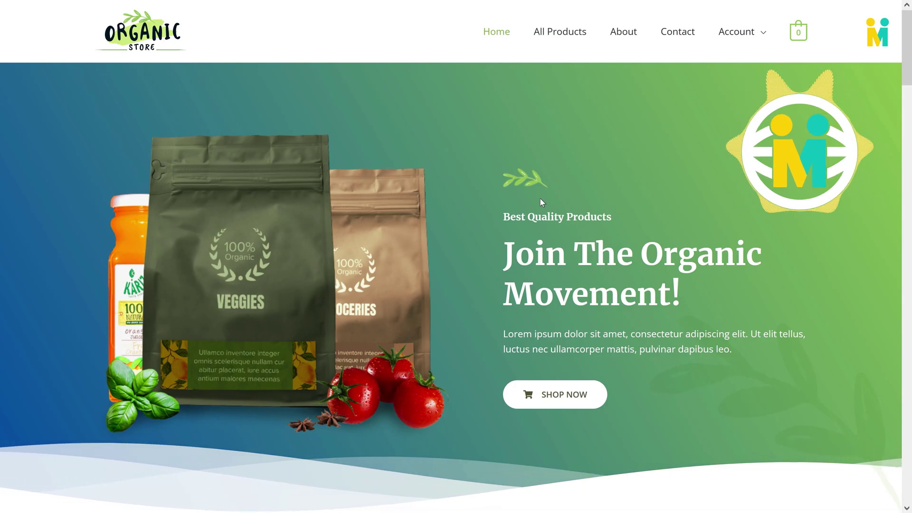
- Preview the store home page at iPad Mini and iPhone 12/13 sizes, and look through it at desktop width
key(ctrl+shift+m)
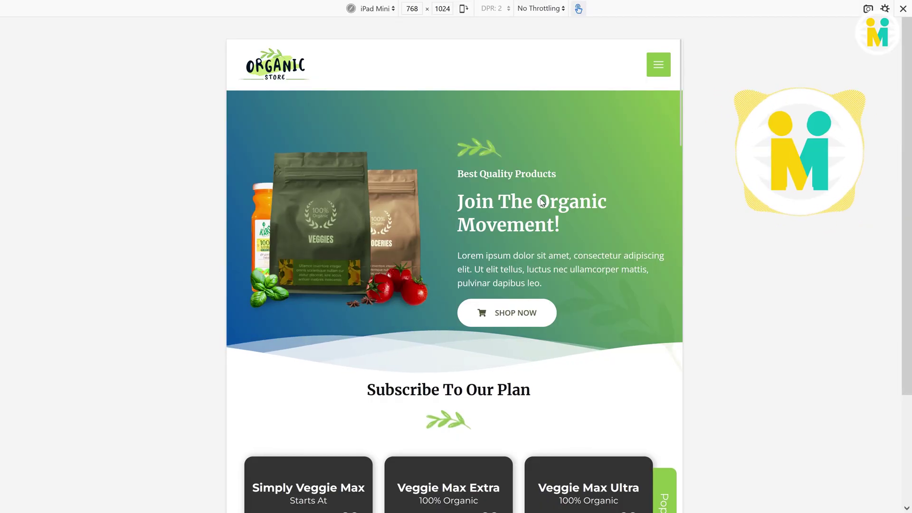
click(377, 9)
click(377, 45)
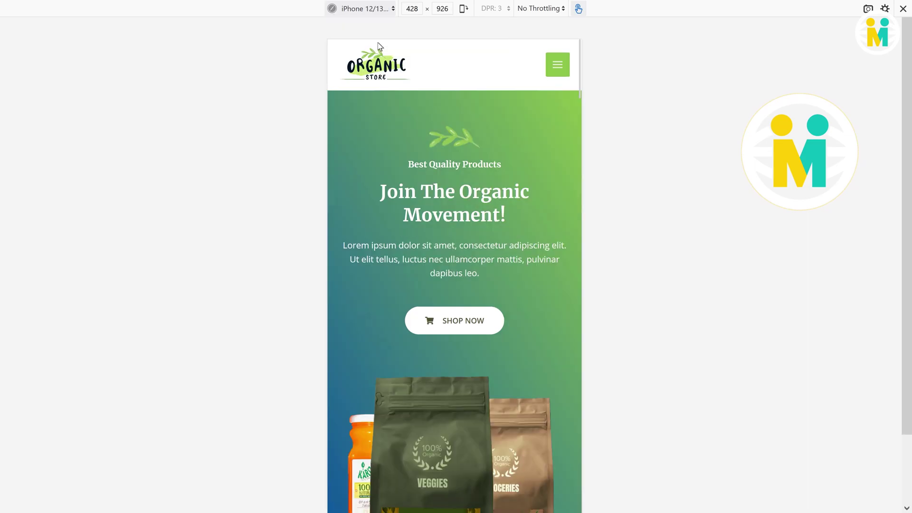
scroll(404, 172, down, 5)
key(ctrl+shift+m)
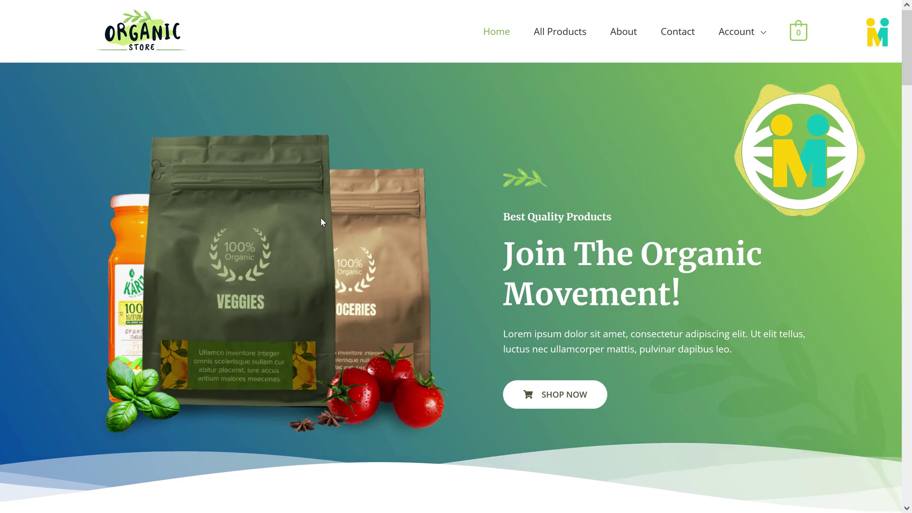
scroll(320, 222, down, 10)
scroll(322, 221, down, 8)
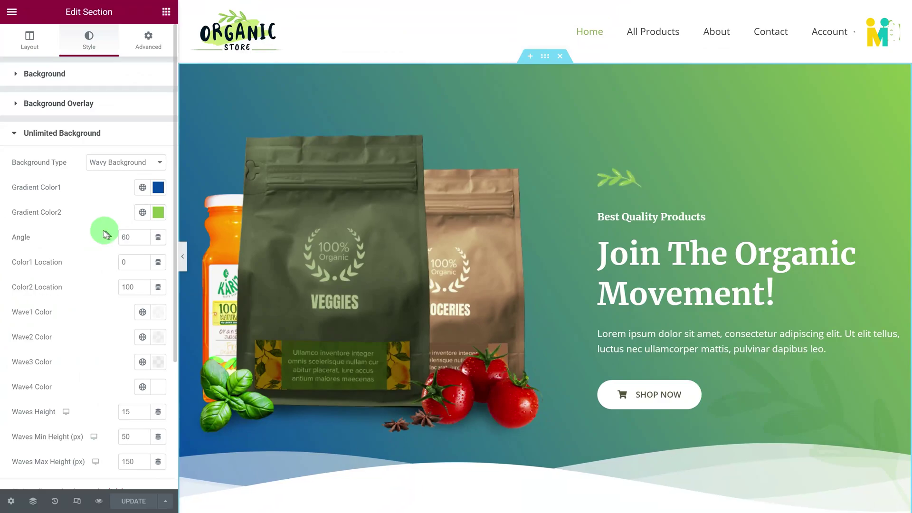
- Change Gradient Color1 of the hero section's wavy background to a red of about #CF3A0C
click(158, 187)
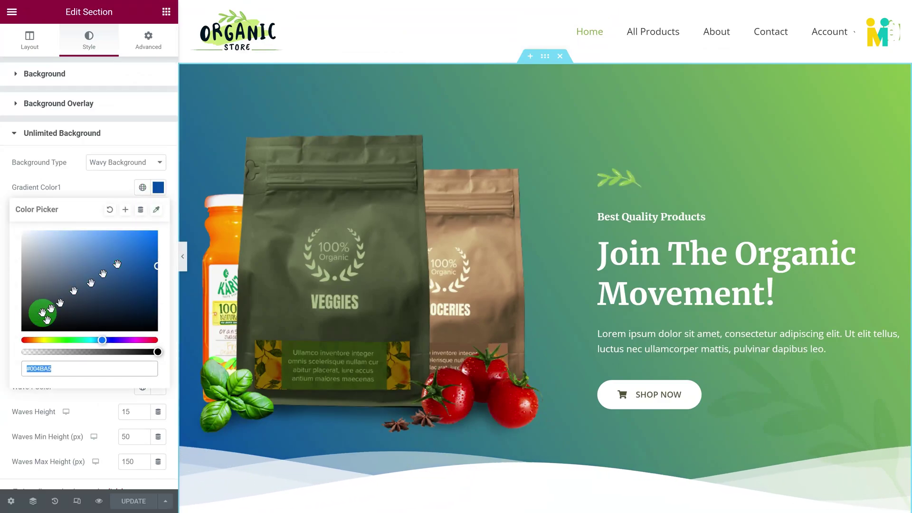
click(27, 340)
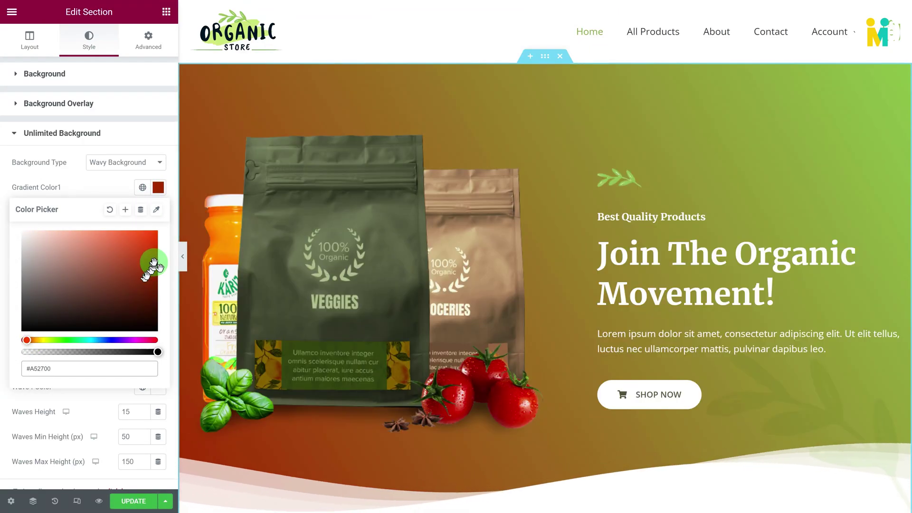
drag(153, 263, 151, 249)
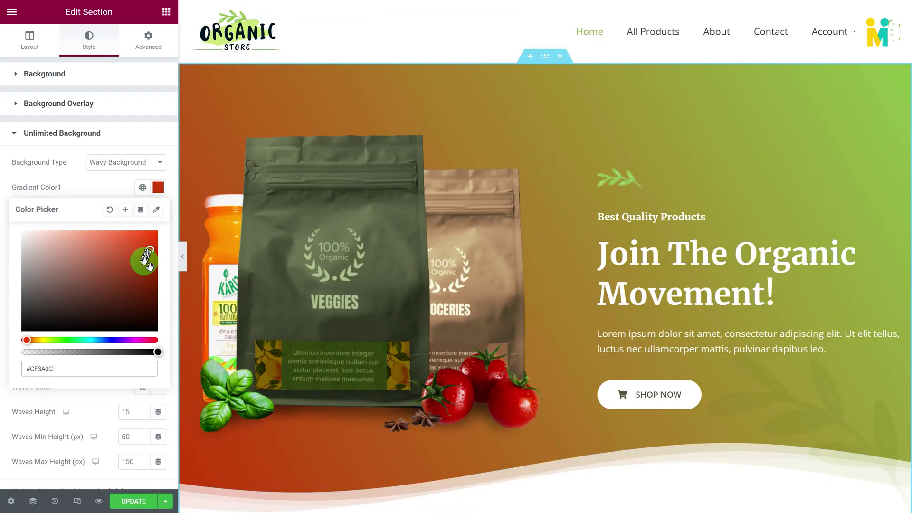
click(98, 203)
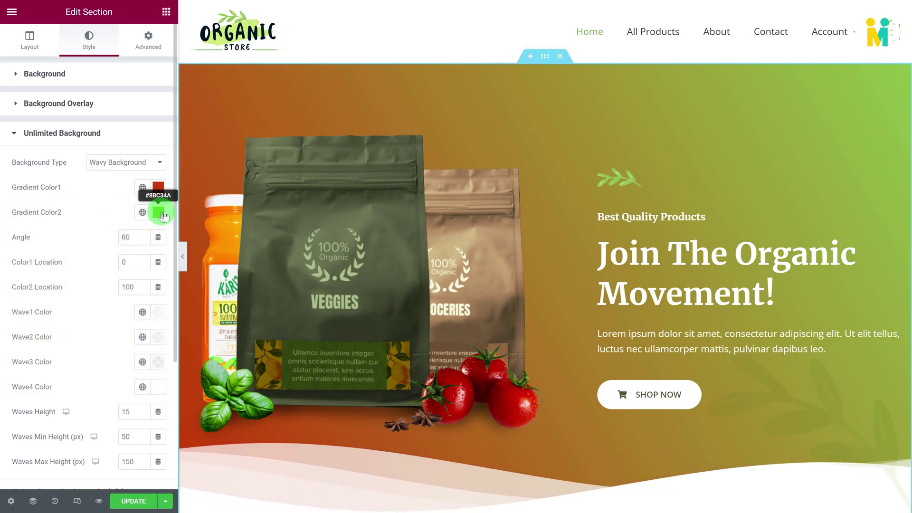
- Change Gradient Color2 of the wavy background to a saturated medium blue
click(157, 214)
click(100, 365)
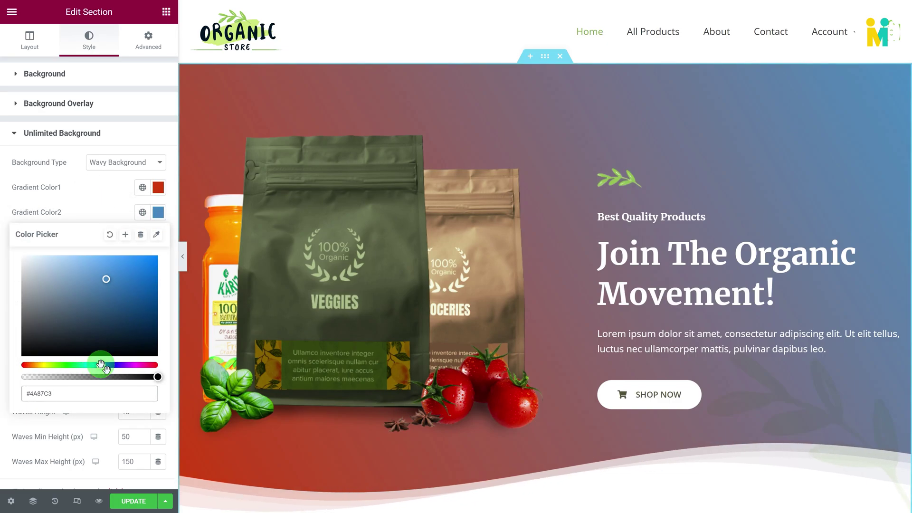
drag(101, 364, 102, 364)
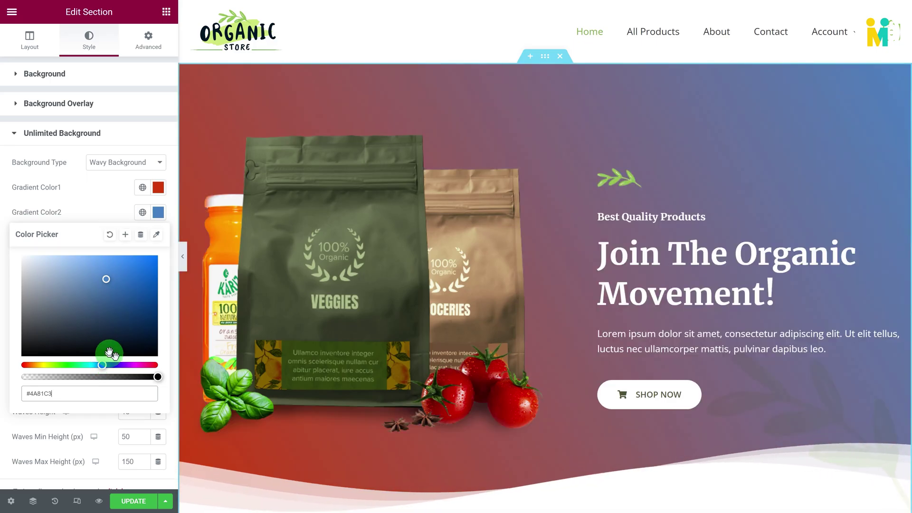
click(133, 280)
click(119, 199)
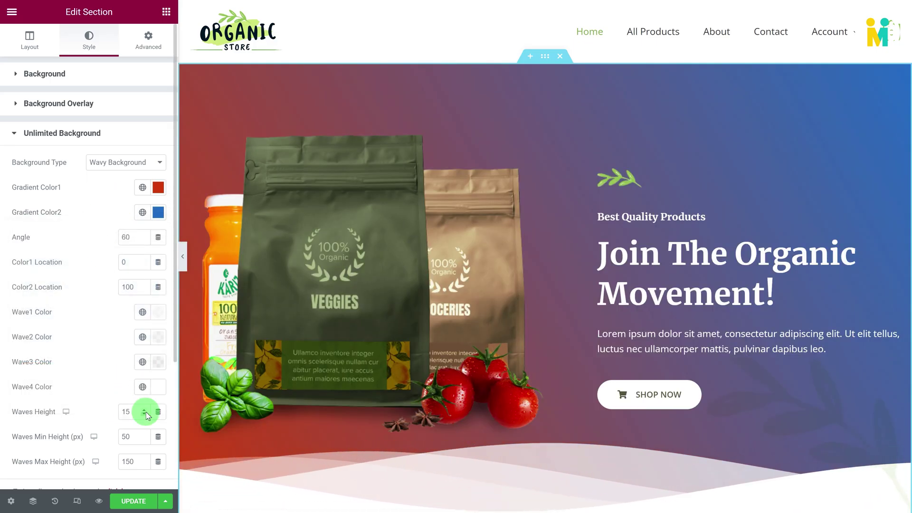
- Increase the wavy background's Waves Height in single-unit increments
click(147, 411)
click(147, 412)
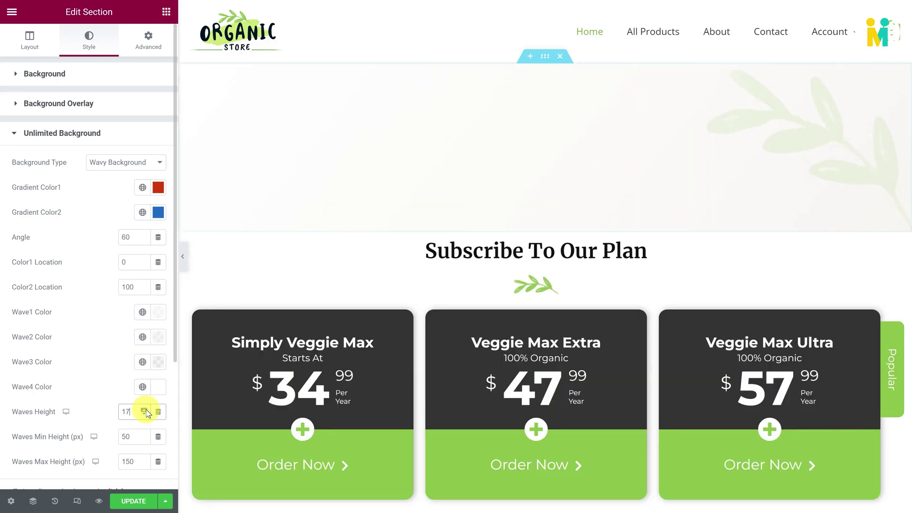
click(147, 411)
click(146, 411)
click(146, 411)
click(146, 411)
click(146, 412)
click(146, 412)
click(146, 411)
click(146, 411)
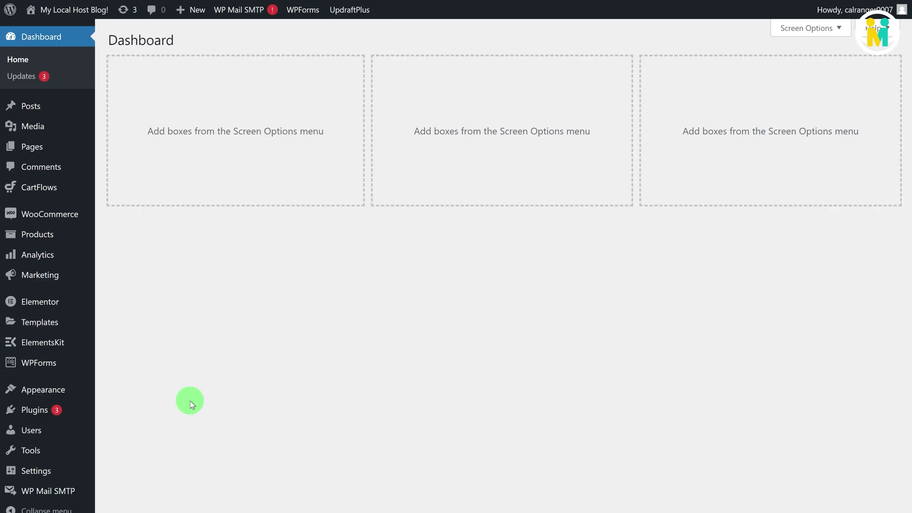
- Search the WordPress plugin directory for "Unlimited Elements" from the site's admin dashboard
mouse_move(57, 415)
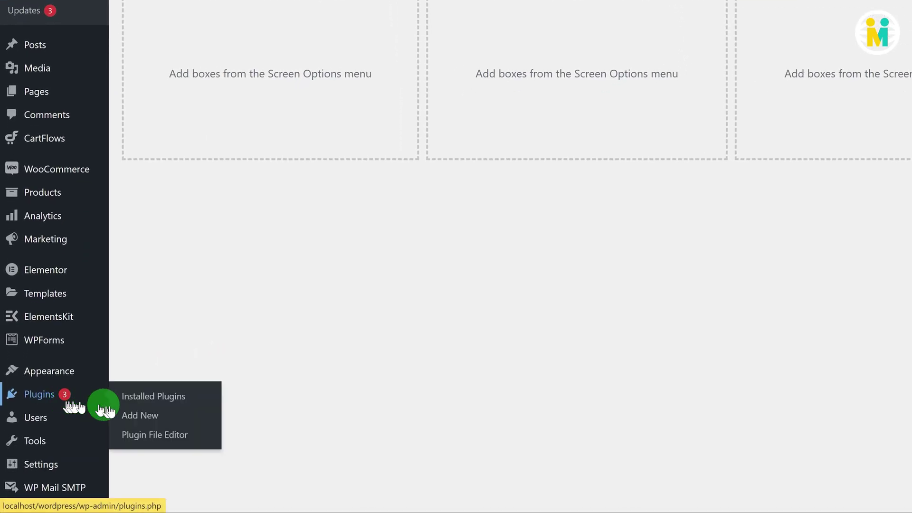
click(143, 417)
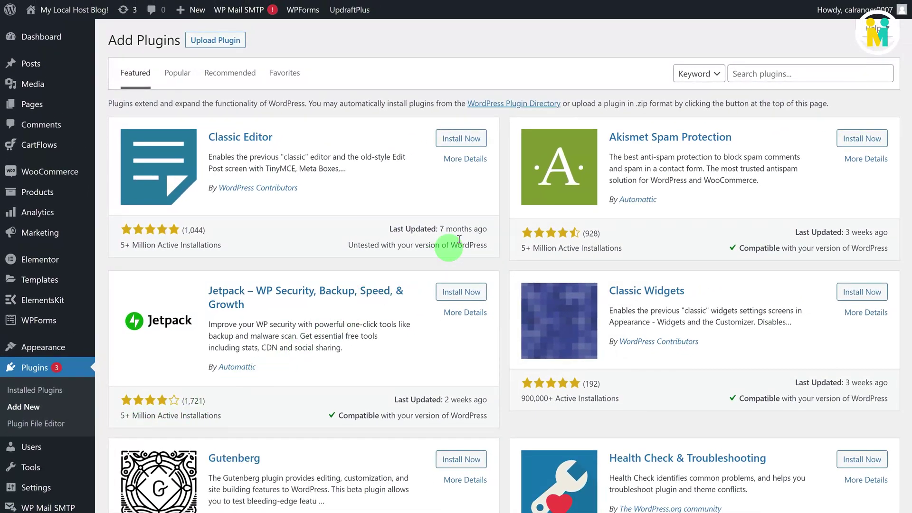
click(748, 73)
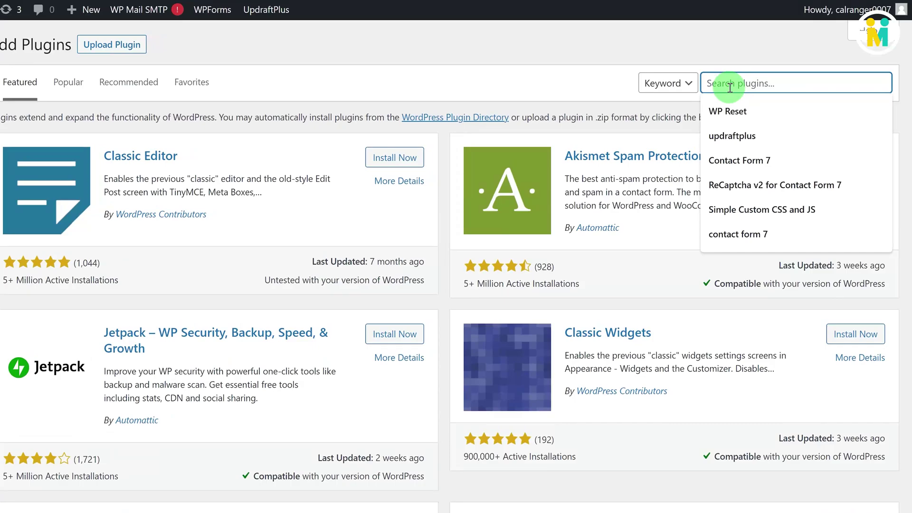
text(Unlimited Element)
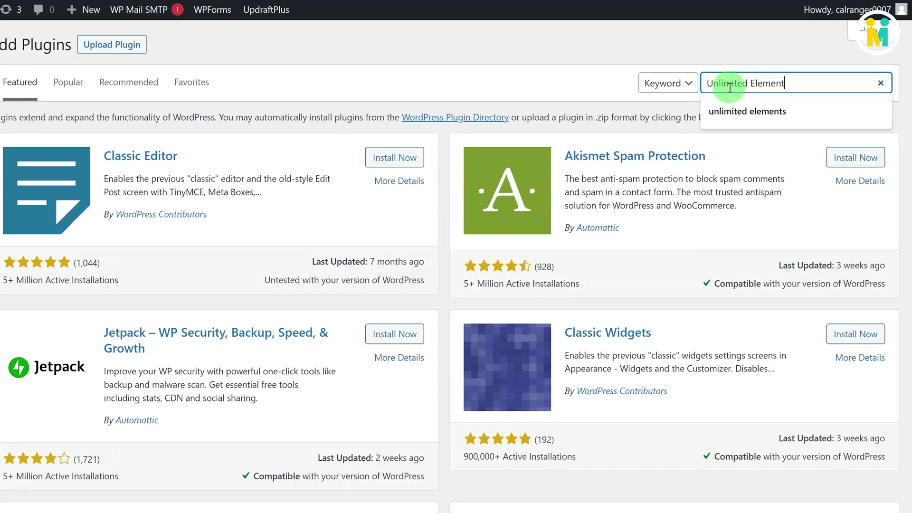
text(s)
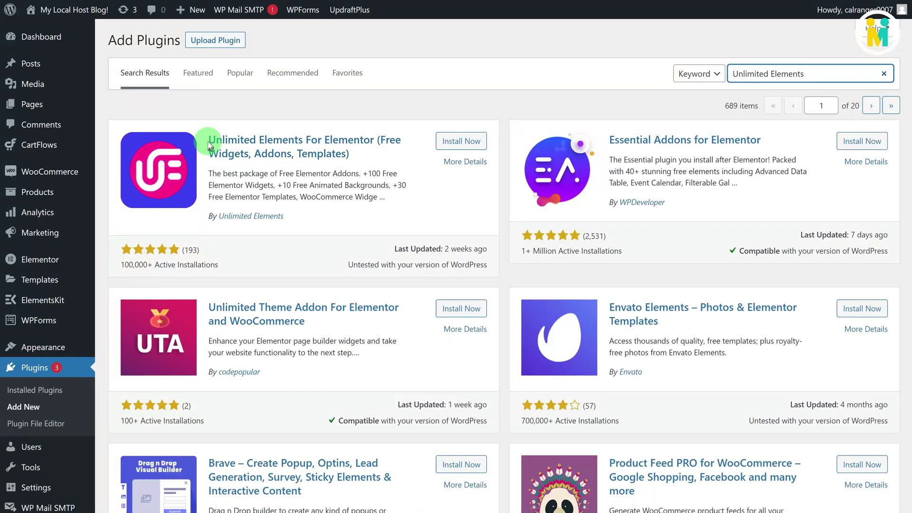
- Install and activate the Unlimited Elements For Elementor (Free Widgets, Addons, Templates) plugin
drag(209, 145, 351, 154)
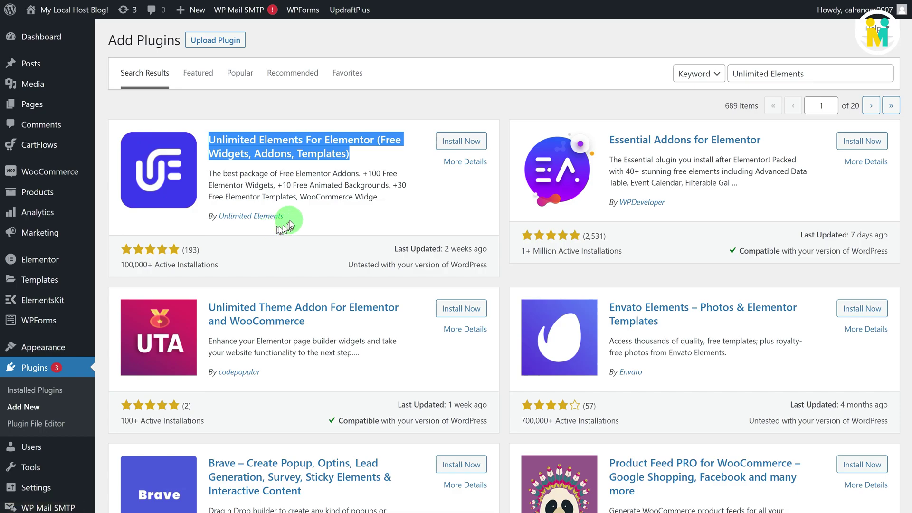
drag(284, 218, 218, 217)
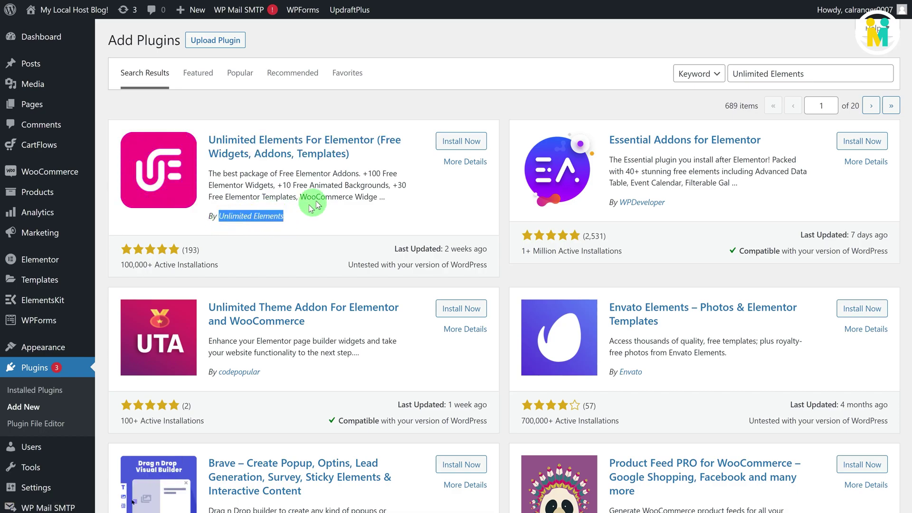
click(455, 143)
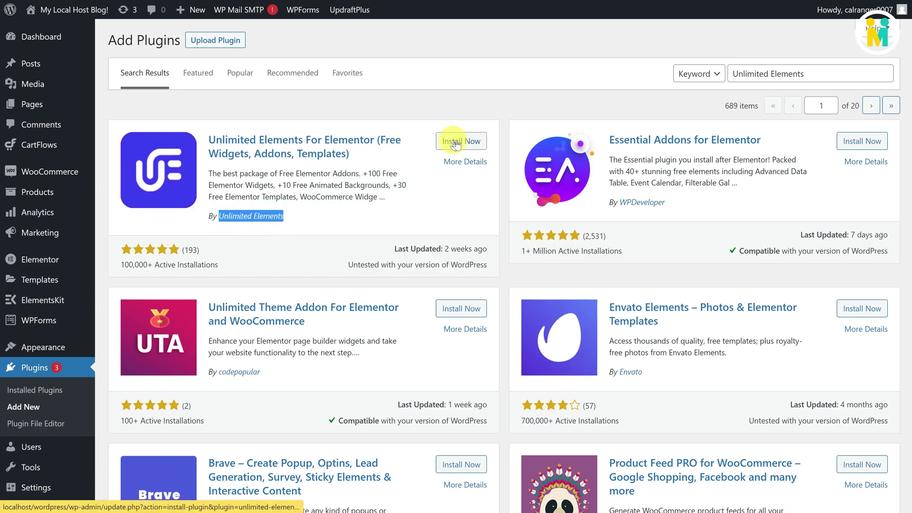
click(455, 142)
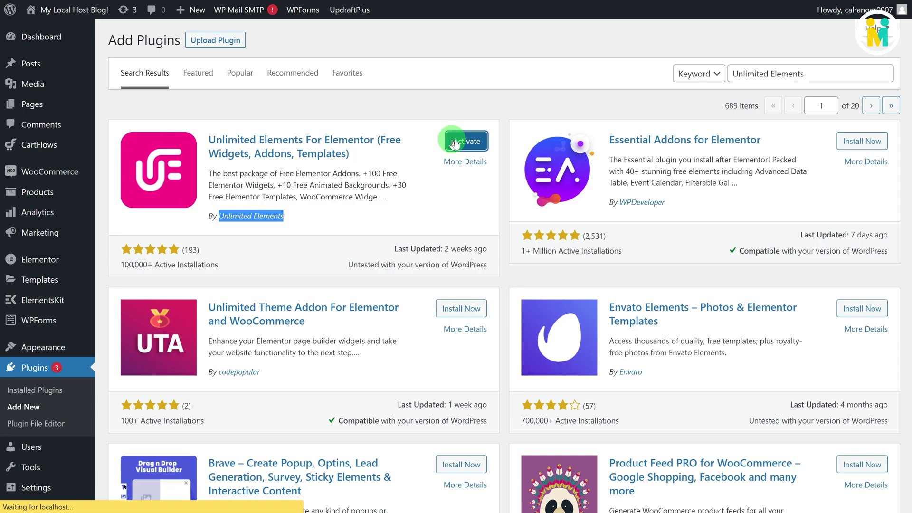
- Search the plugin directory for "Elementor" and check the status of Elementor Website Builder
mouse_move(36, 368)
click(116, 387)
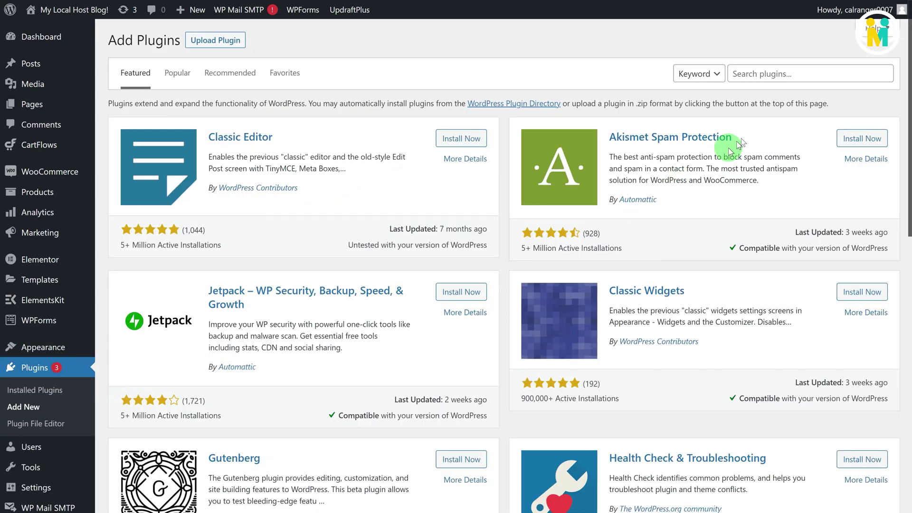
click(791, 72)
text(Elementor)
drag(341, 140, 209, 140)
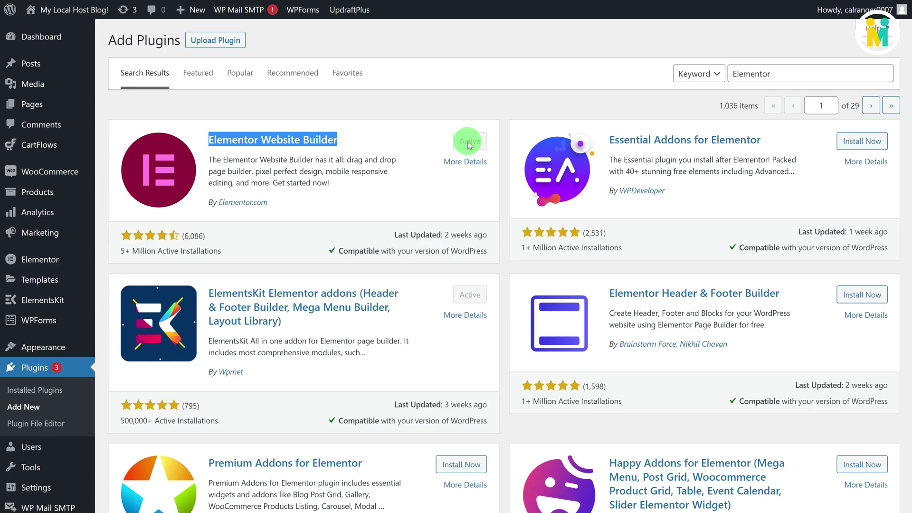
- Open the Unlimited Elements background widgets library and check the options offered on Pro and free widgets such as Animated Squares and Snow Flakes
scroll(447, 171, down, 7)
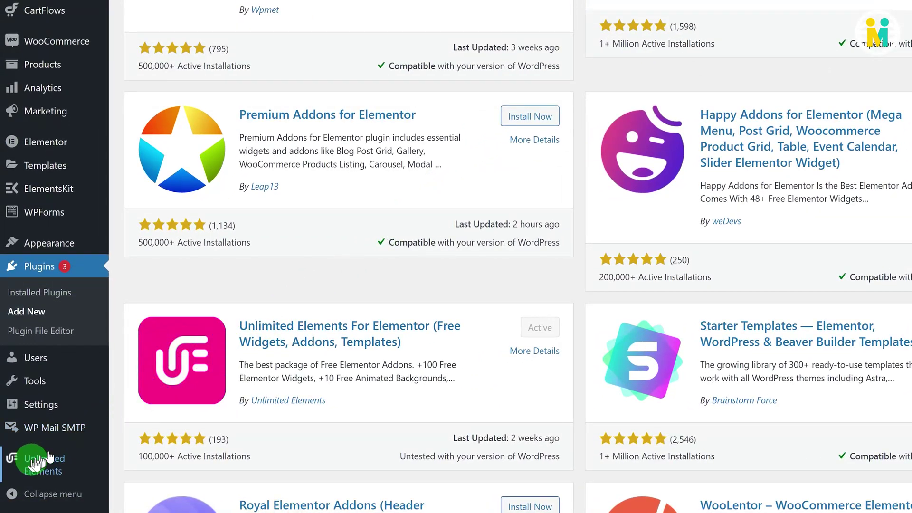
mouse_move(34, 465)
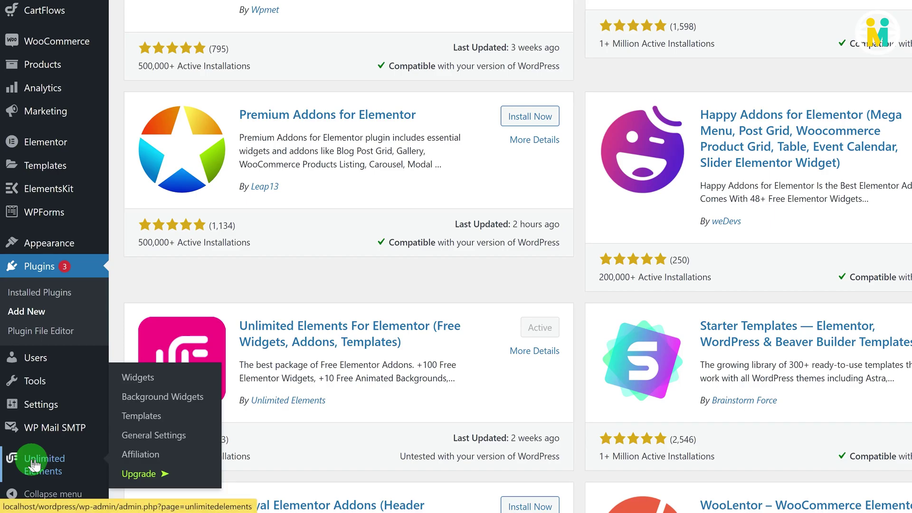
click(164, 403)
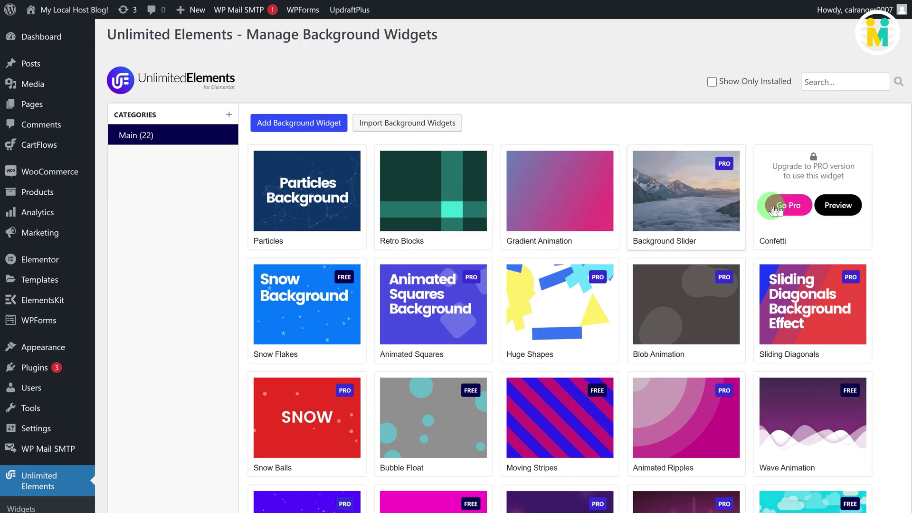
mouse_move(581, 314)
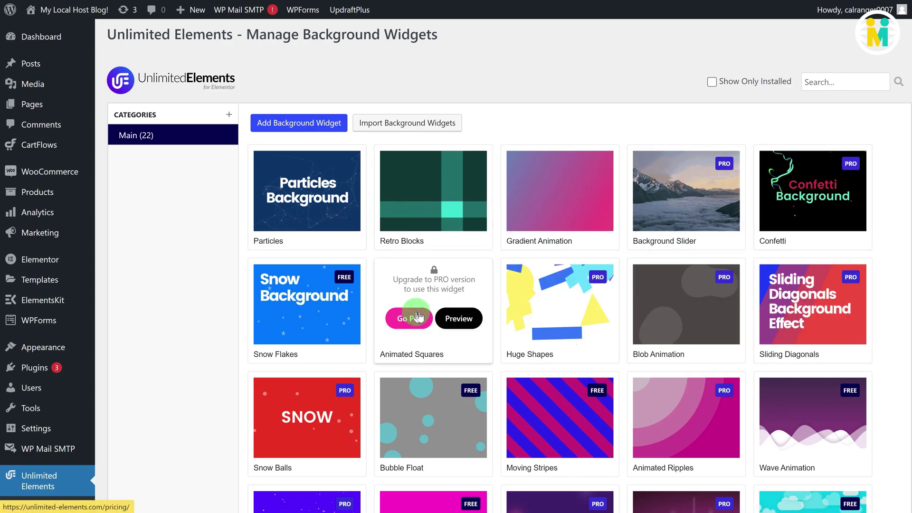
mouse_move(285, 323)
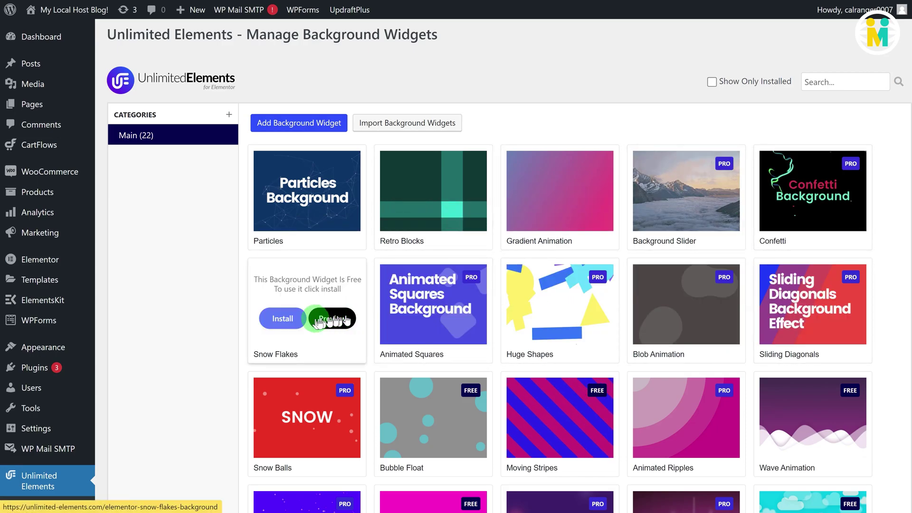
click(288, 323)
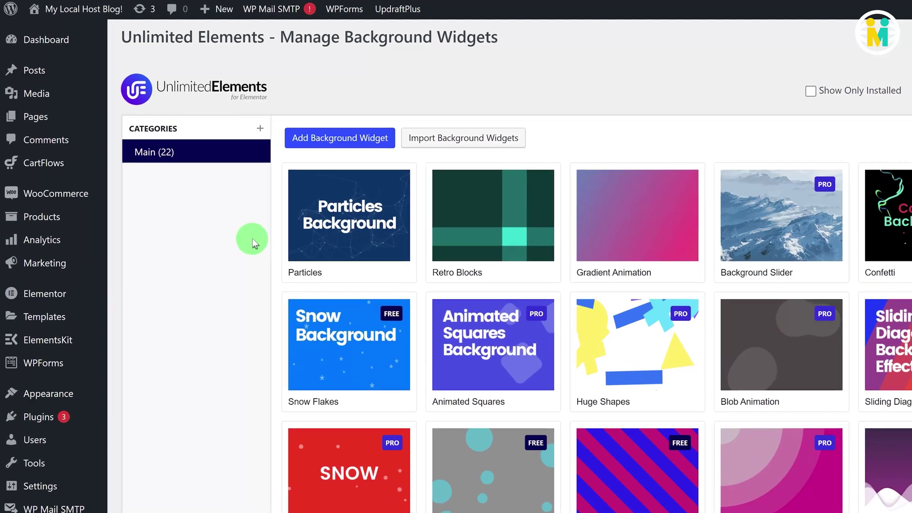
- Create a background widget category named "Custom Widgets" and open it
click(264, 131)
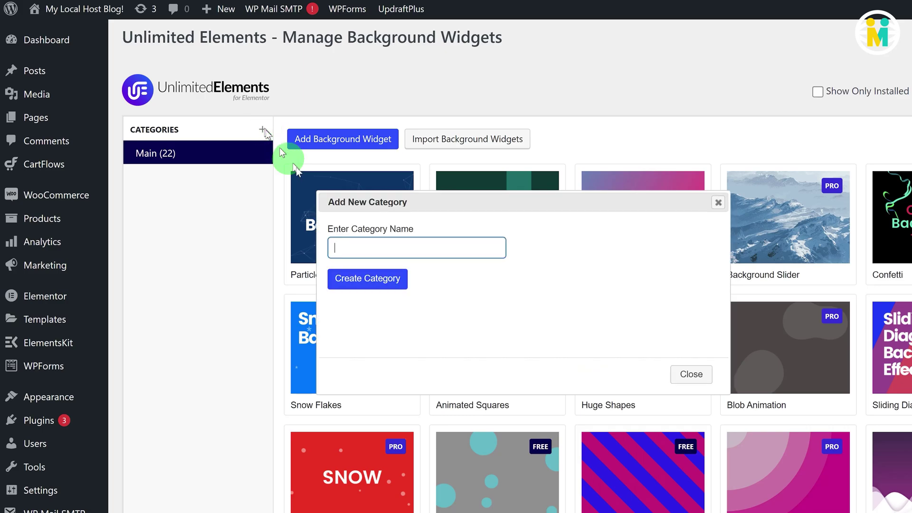
click(352, 247)
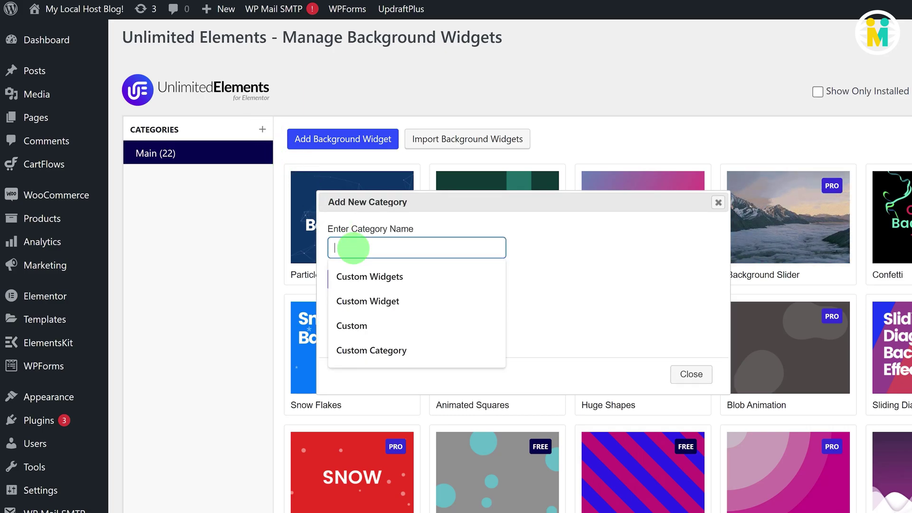
text(Custom Widgets)
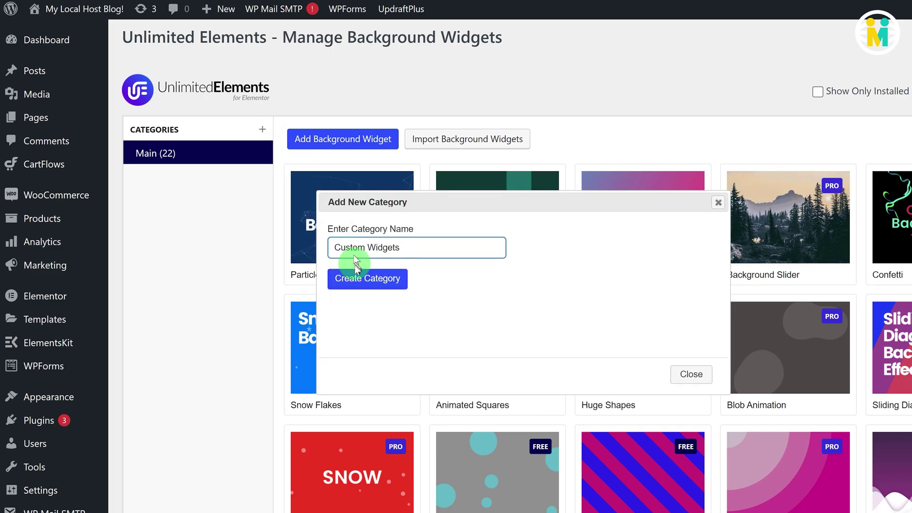
click(360, 280)
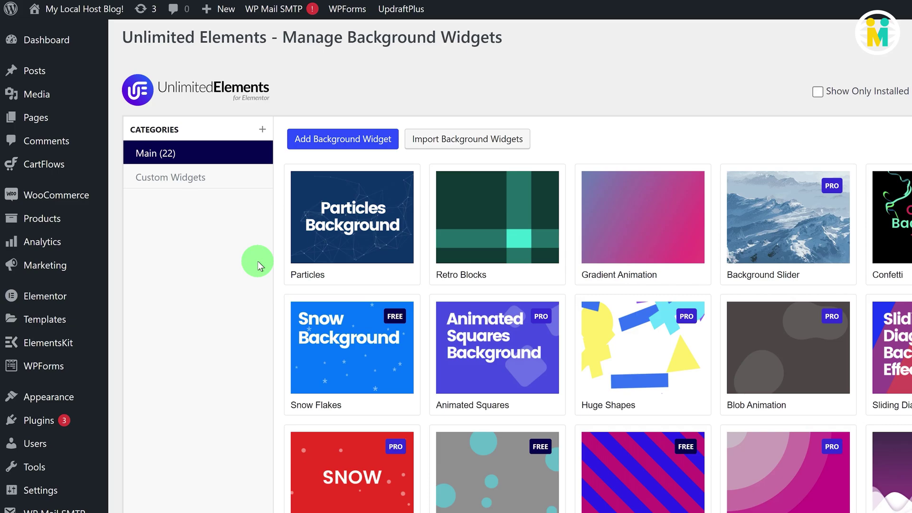
click(199, 178)
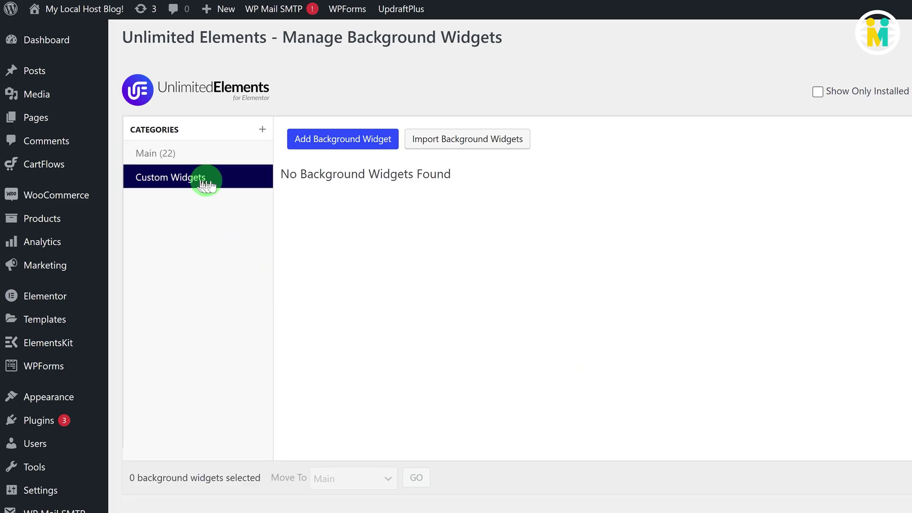
- Add a background widget titled "Wavy Background", named wavy_background, with the description "Waves backgound widget for Elementor Free."
click(335, 141)
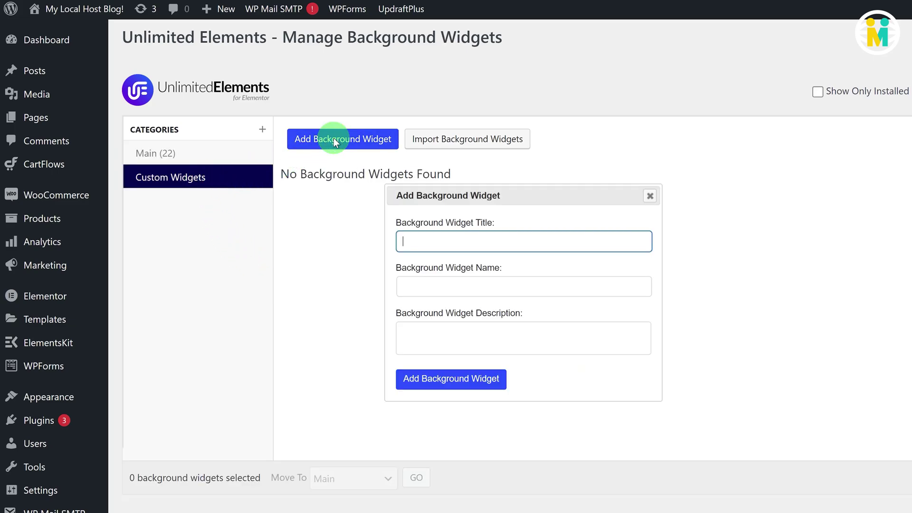
click(419, 239)
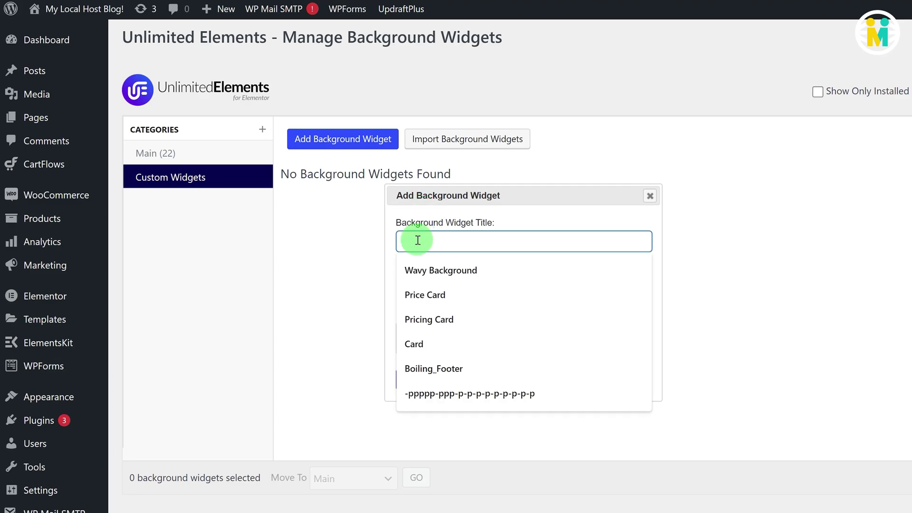
text(Wavy Background)
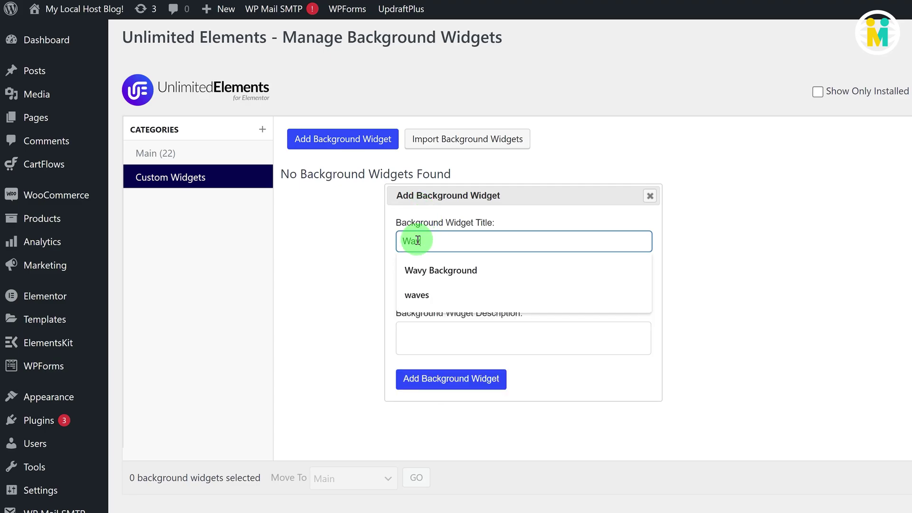
click(418, 286)
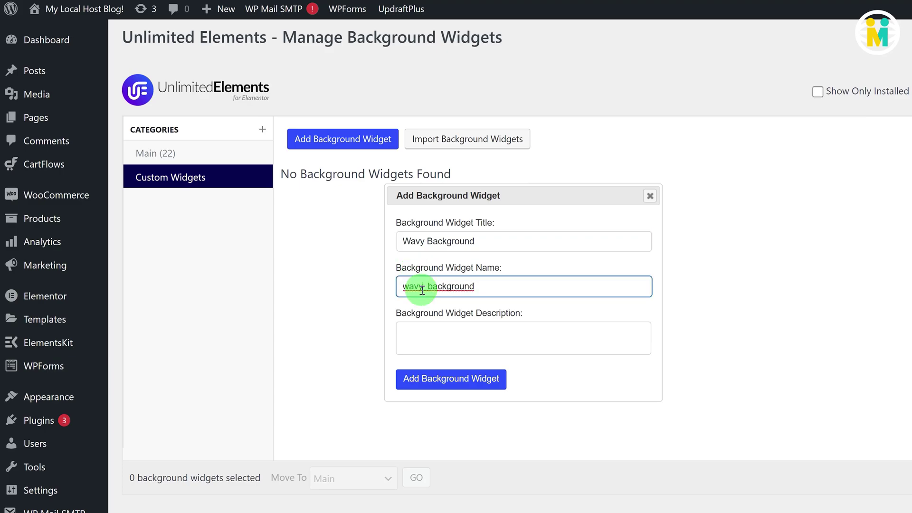
click(424, 323)
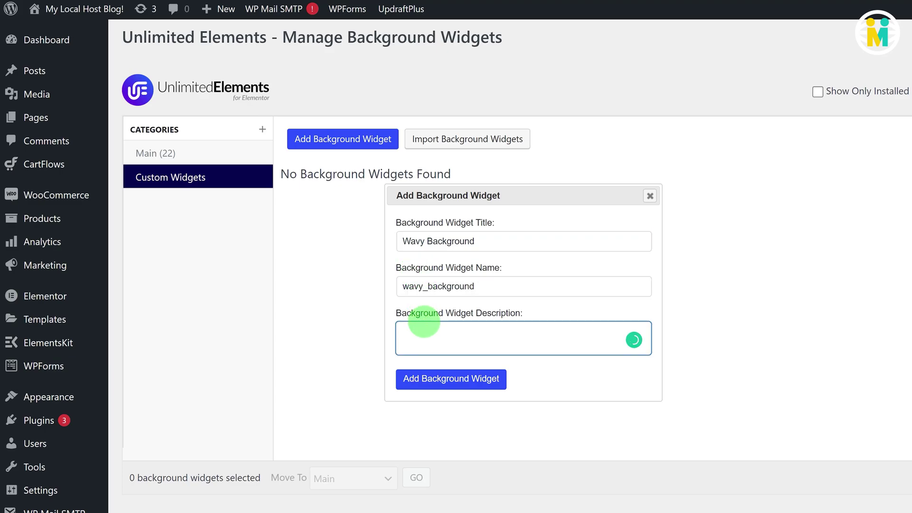
text(Waves backgound widget)
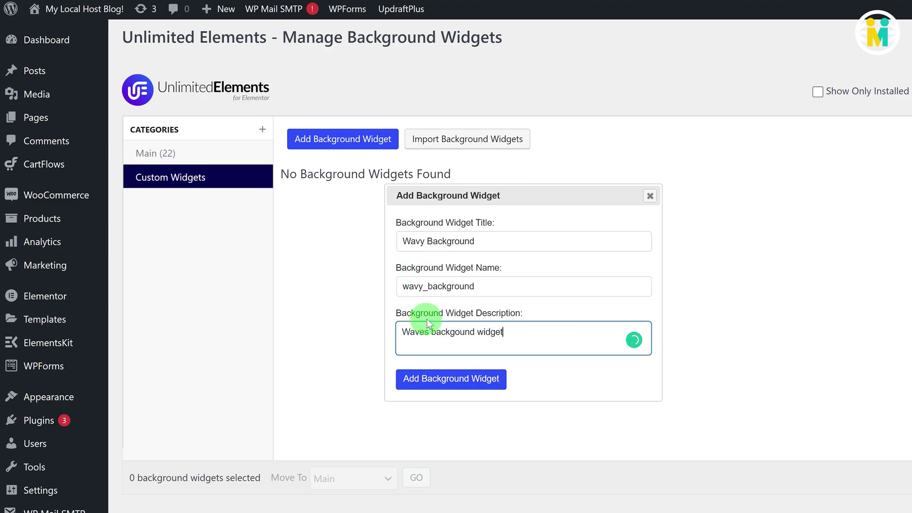
text( for Elementor Free.)
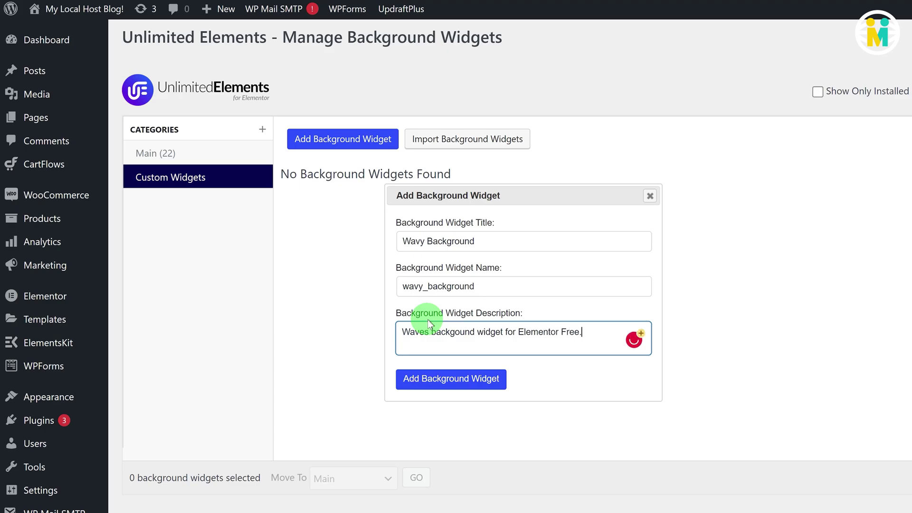
click(427, 379)
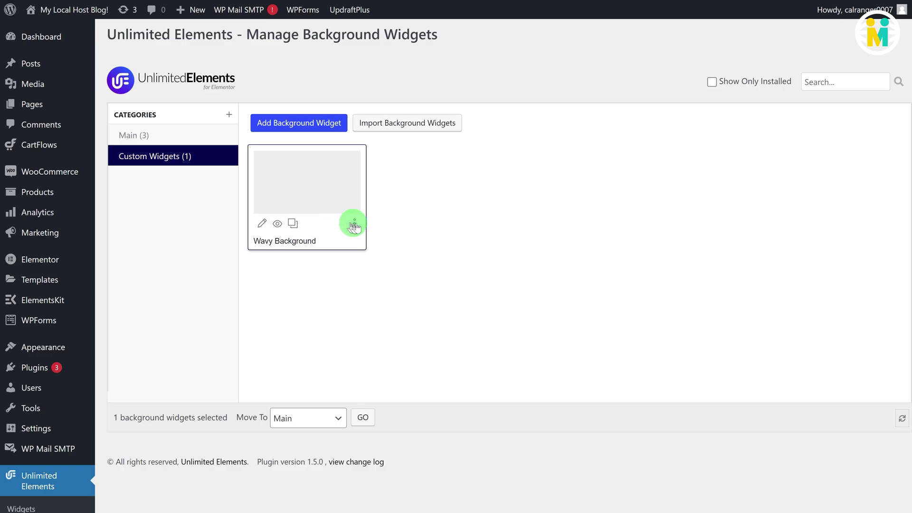
- Open the Wavy Background widget for editing and check its title, name and description
click(356, 223)
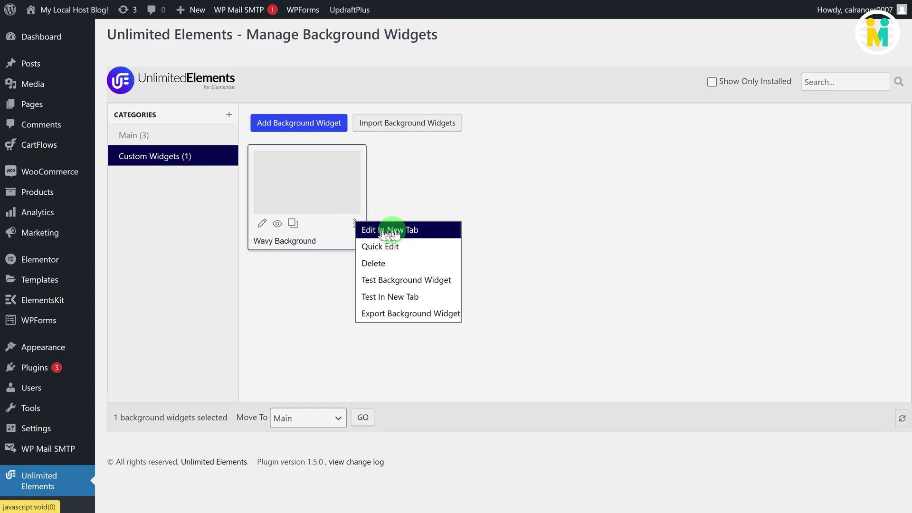
click(373, 232)
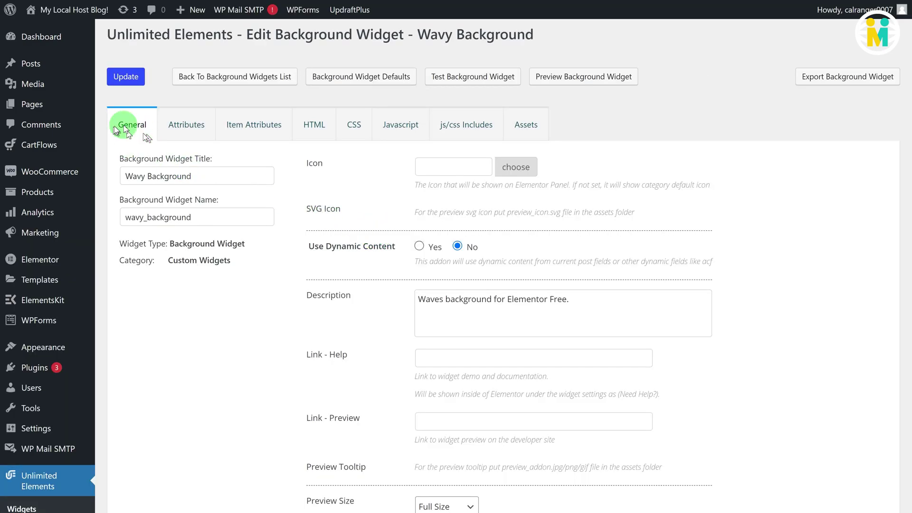
drag(204, 176, 116, 179)
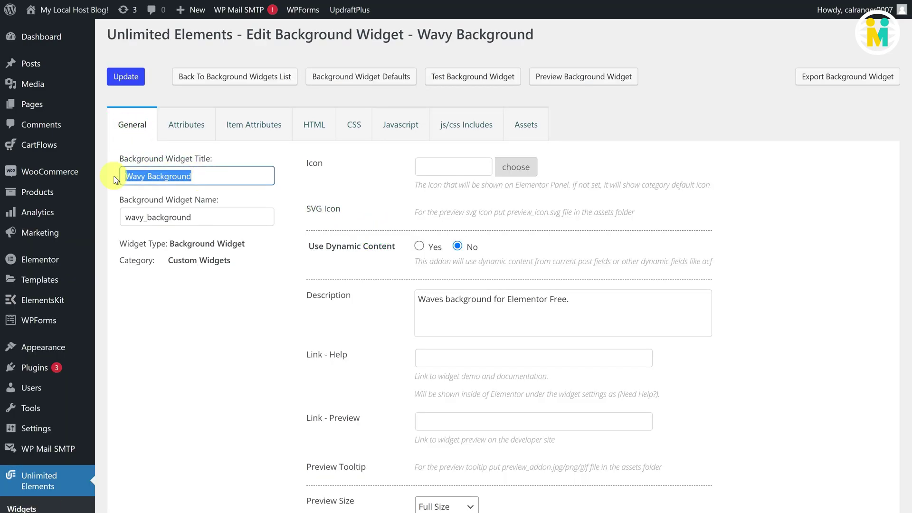
drag(209, 217, 118, 218)
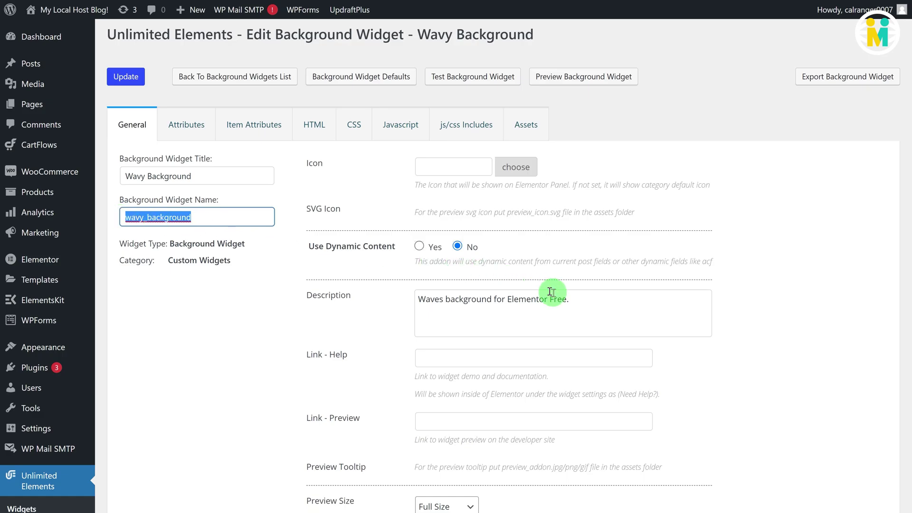
drag(570, 299, 405, 302)
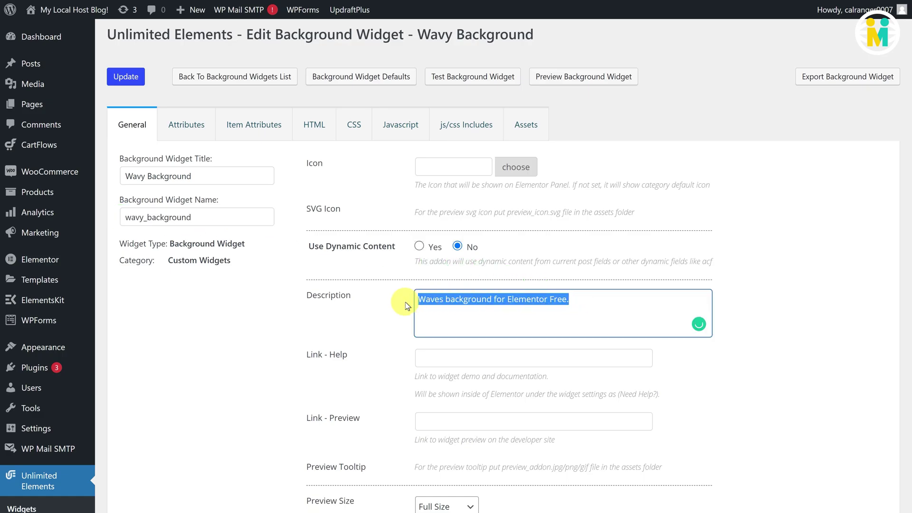
- Filter the icon library for "bac" and set the widget's icon to eicon-background
click(433, 167)
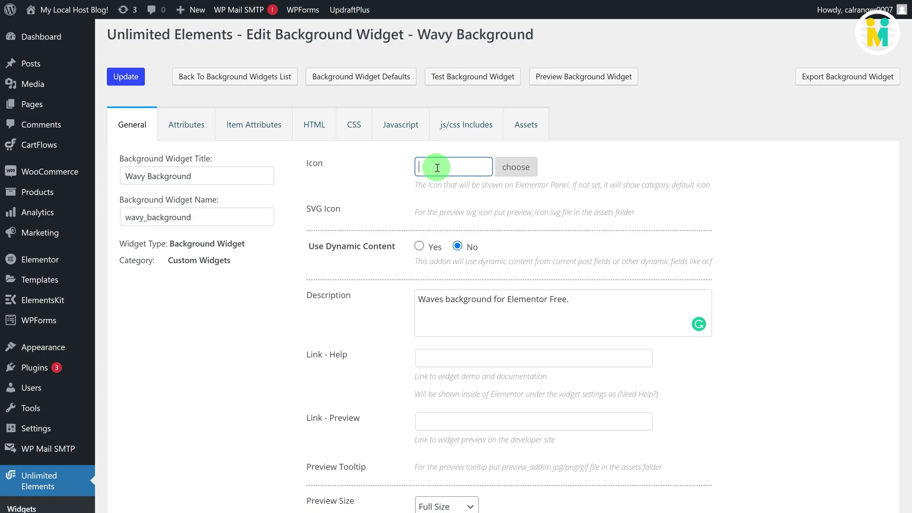
click(516, 168)
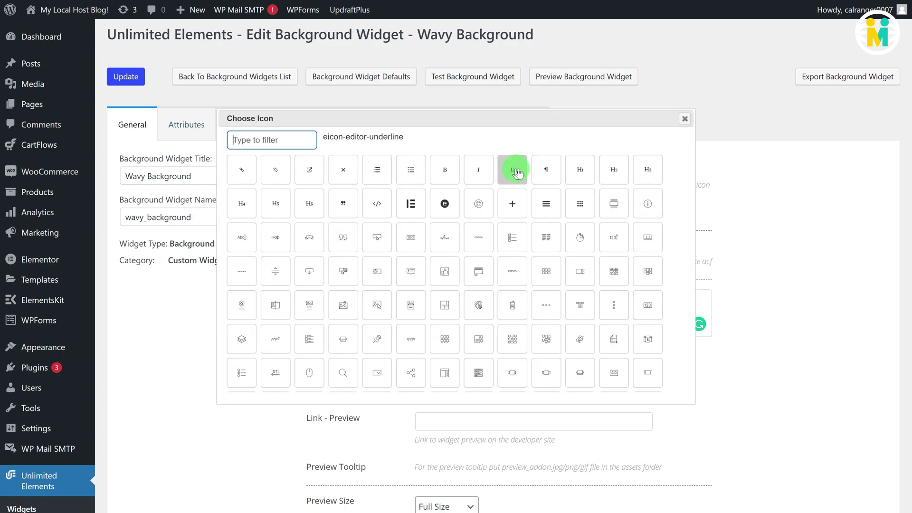
click(281, 140)
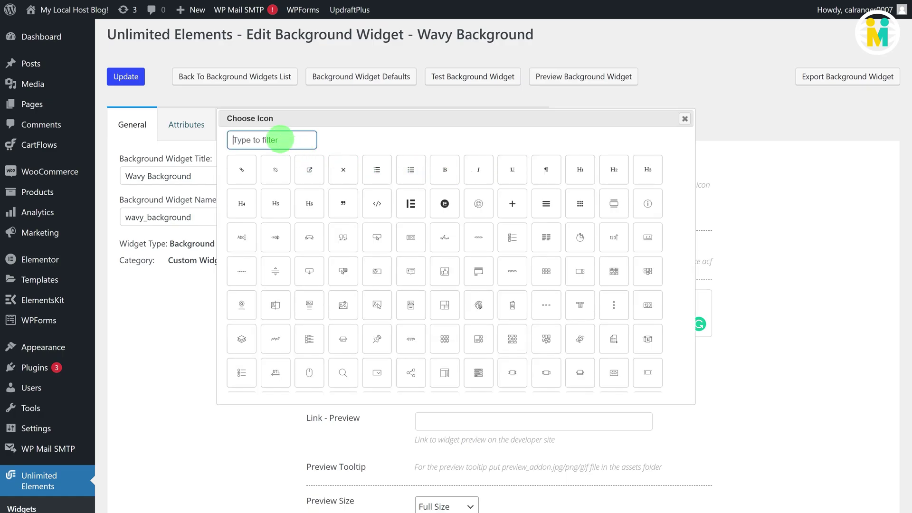
text(bac)
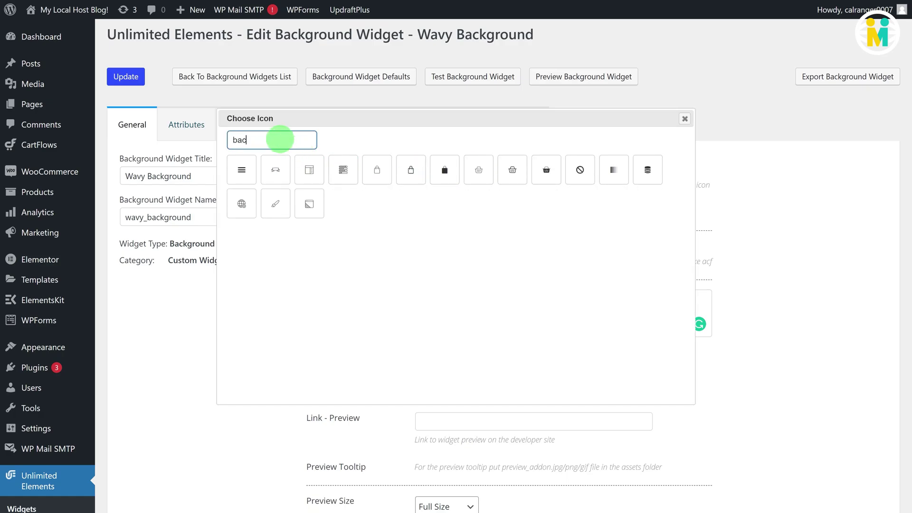
click(242, 170)
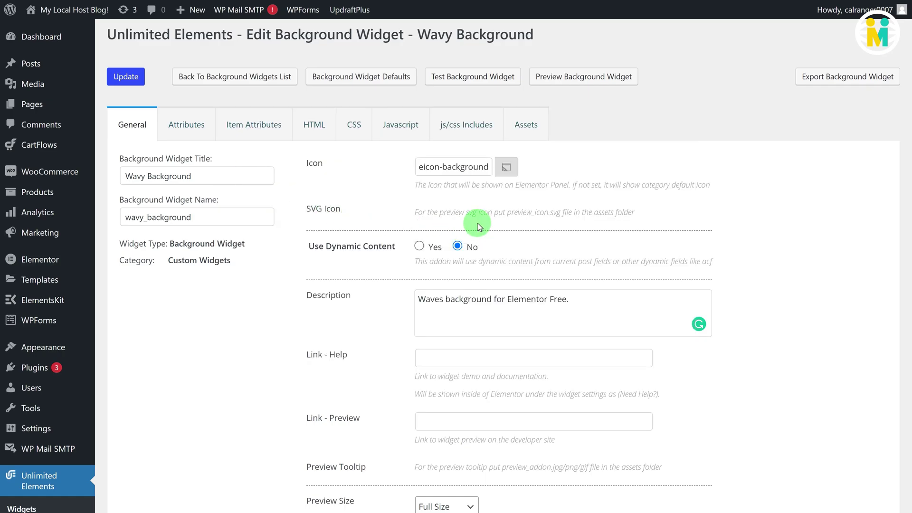
- Replace the widget's placeholder HTML with the copied wave-container SVG markup
click(316, 131)
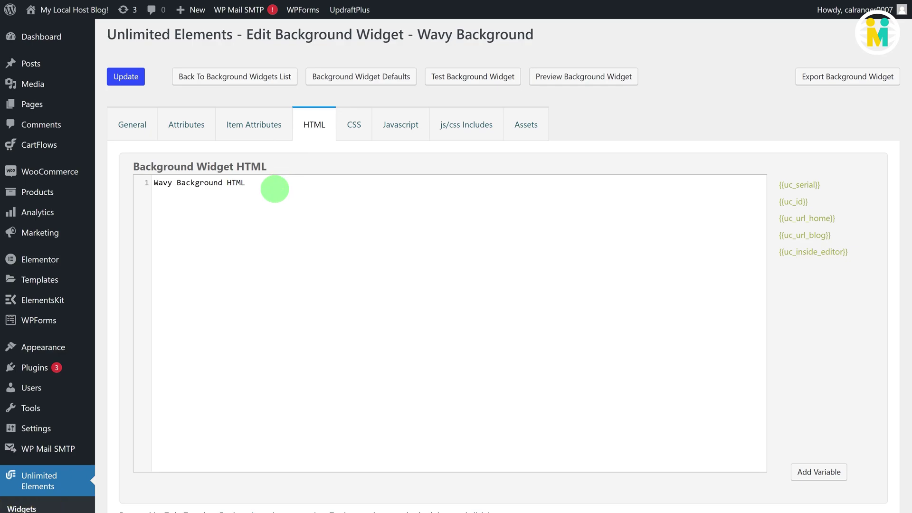
drag(271, 185, 114, 189)
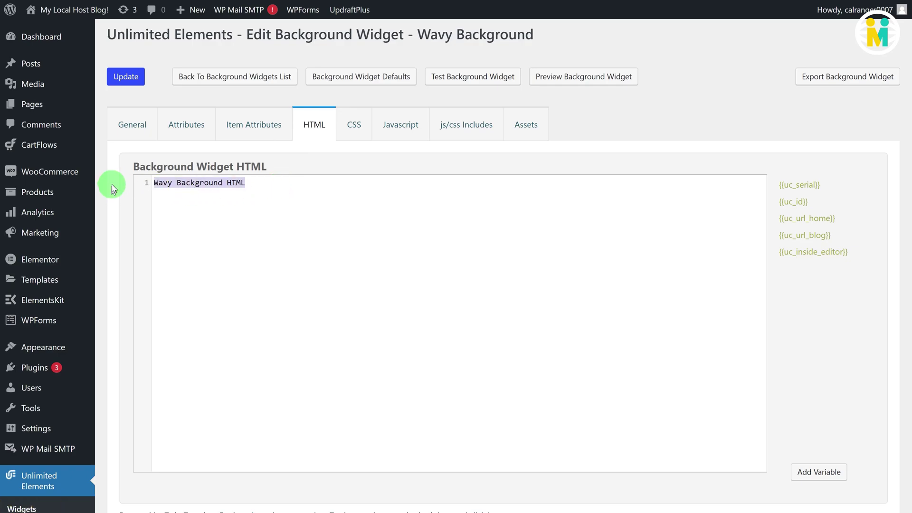
key(BackSpace)
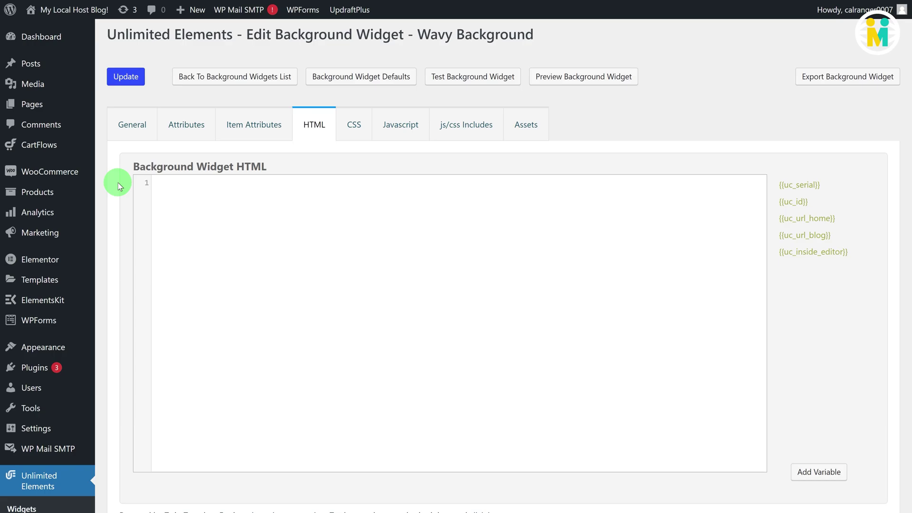
key(ctrl+v)
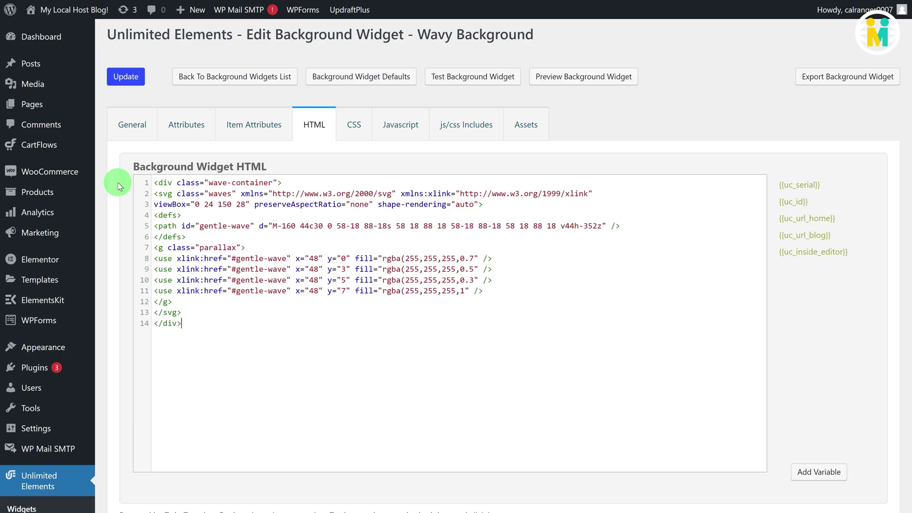
- Paste the copied wave styling and animation code into the widget's CSS and save the widget
click(346, 125)
click(193, 198)
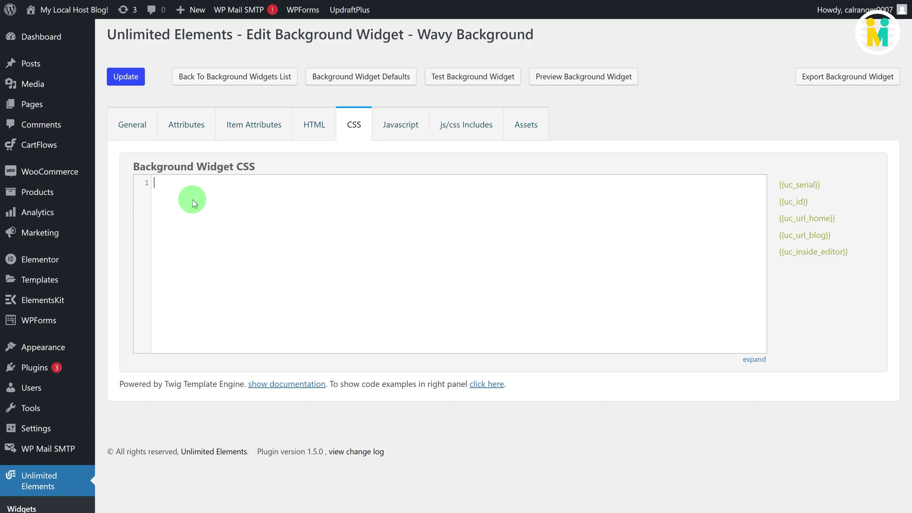
key(ctrl+v)
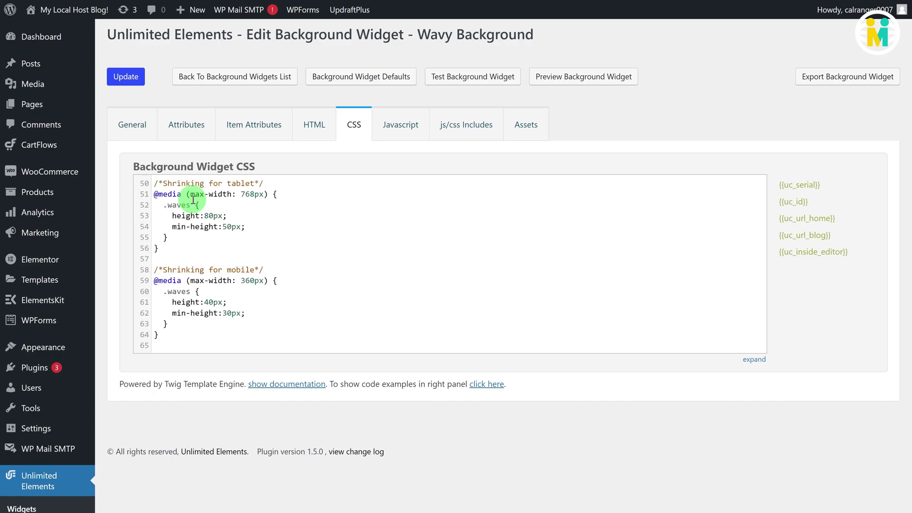
scroll(193, 200, up, 15)
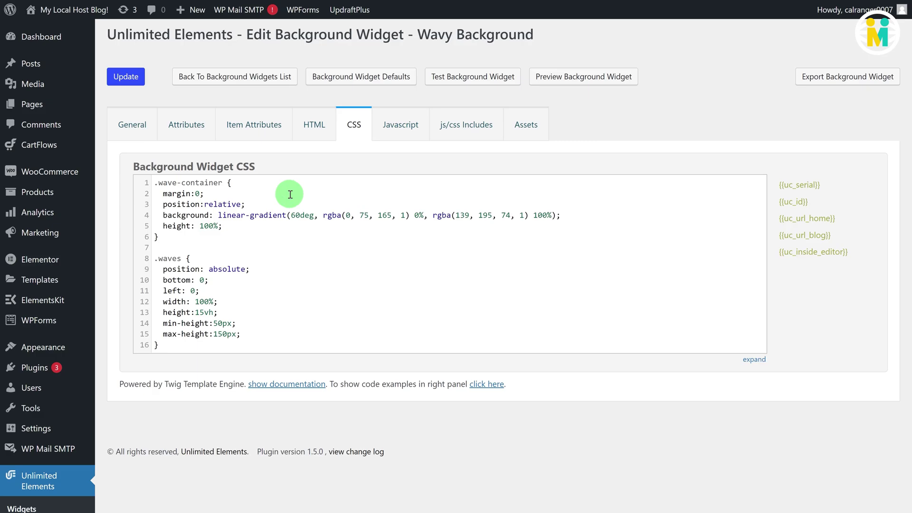
click(128, 76)
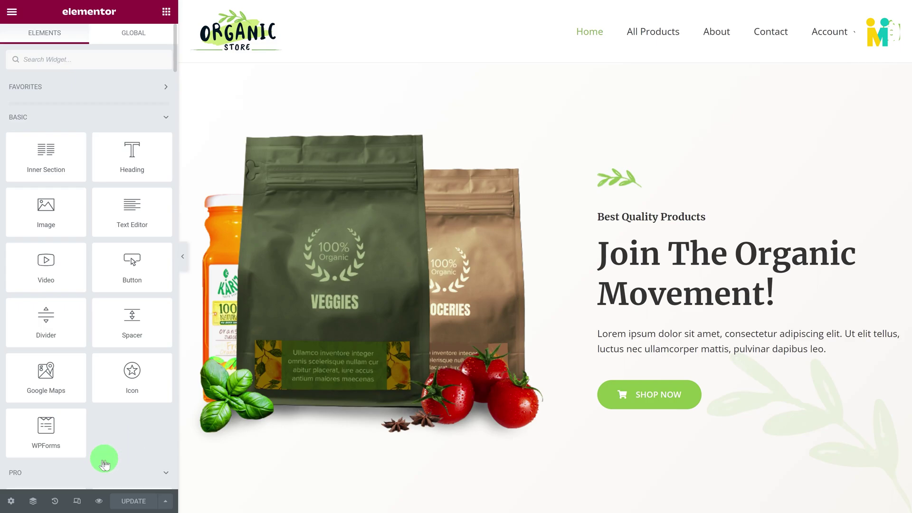
- In the Elementor page editor, set the first section's Unlimited Background type to Wavy Background and close the Navigator
click(34, 501)
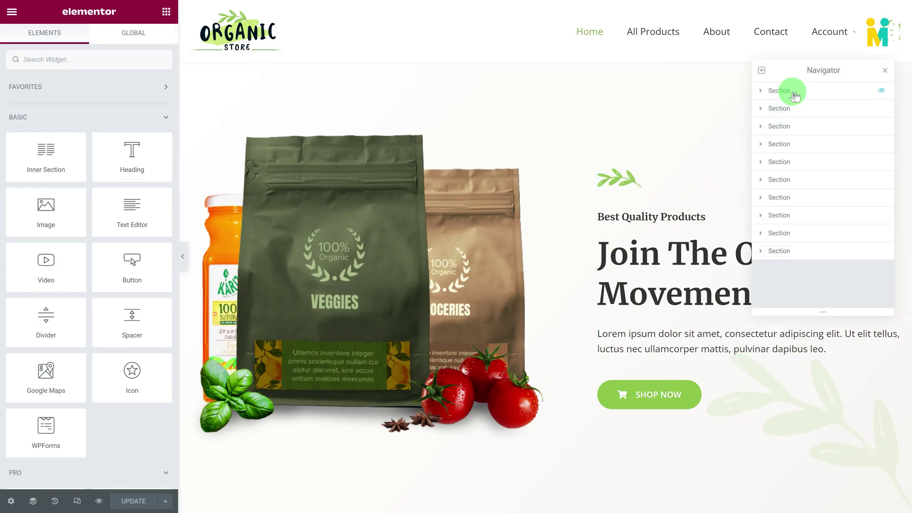
click(794, 97)
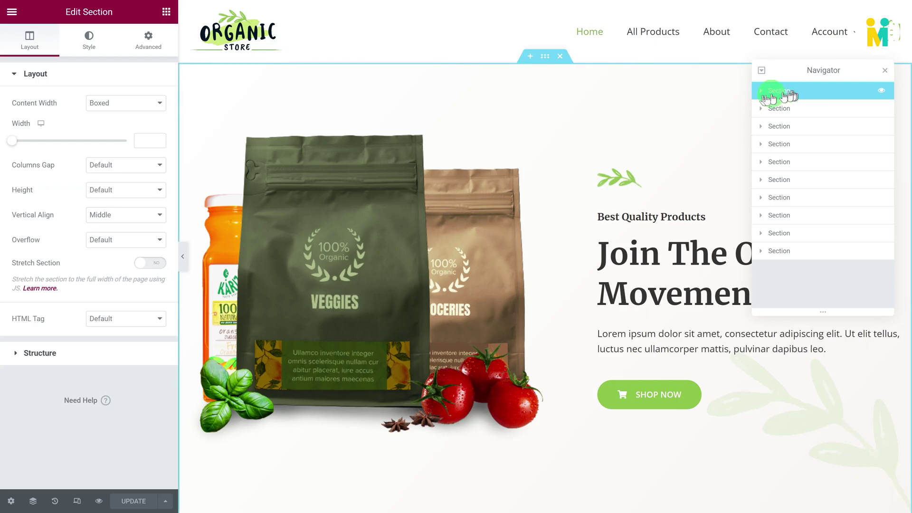
click(101, 46)
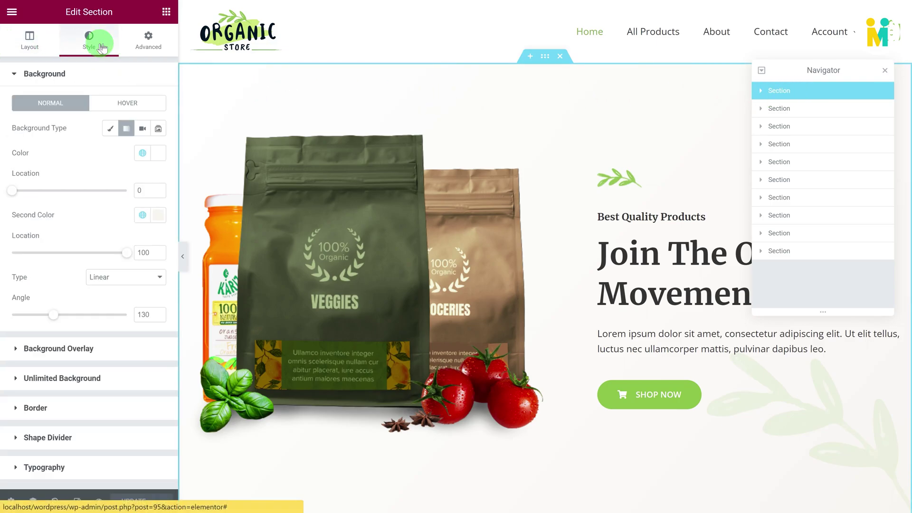
click(76, 74)
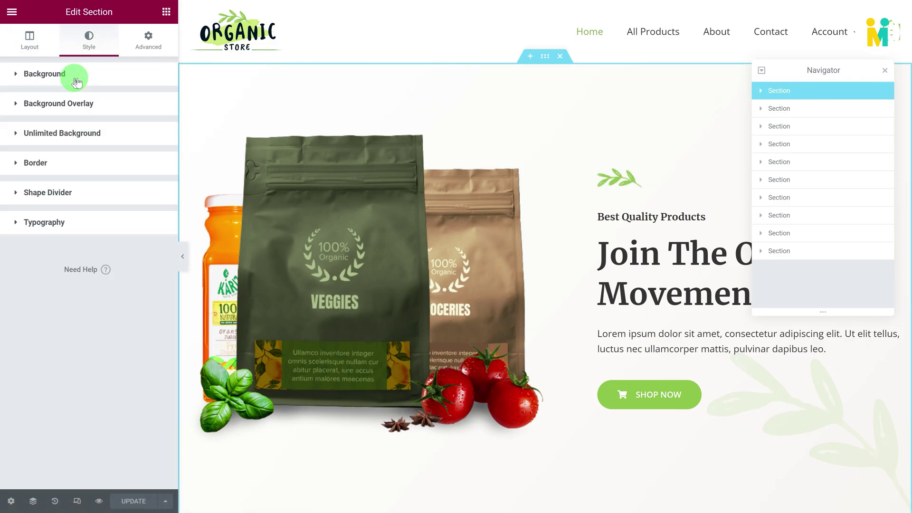
click(65, 135)
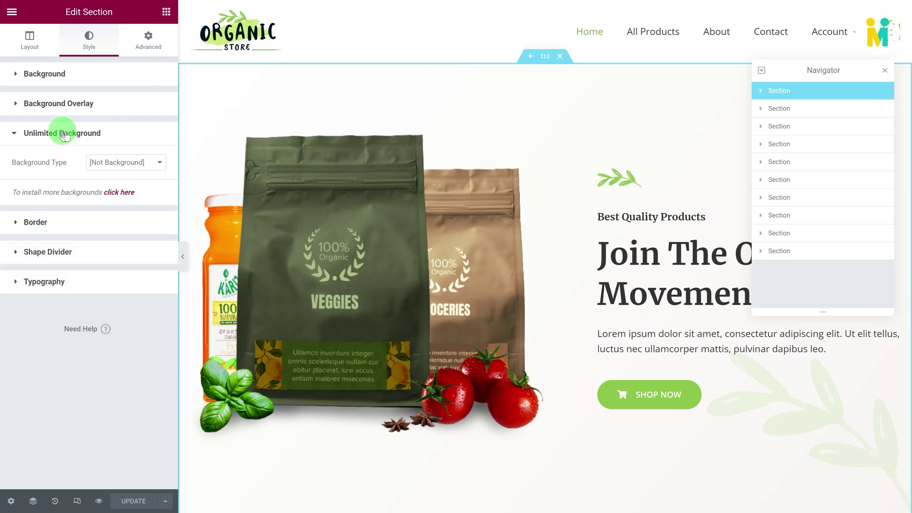
click(116, 163)
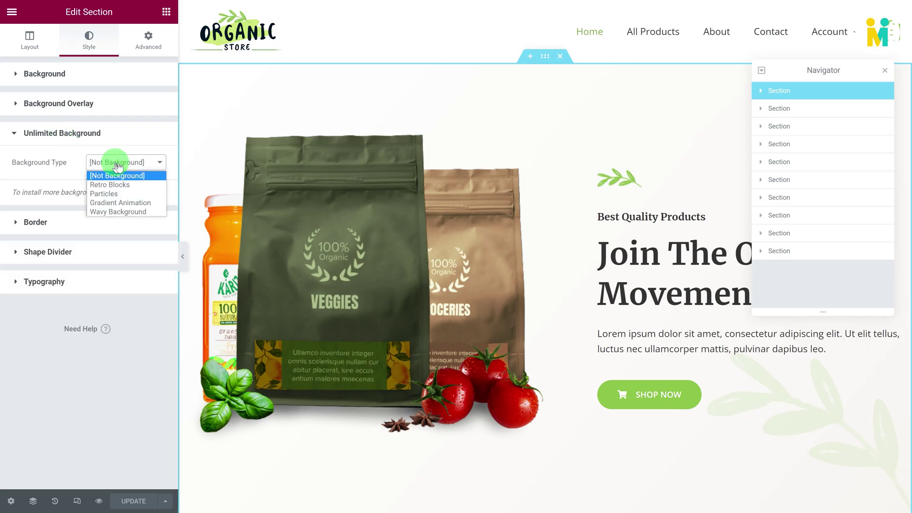
click(117, 212)
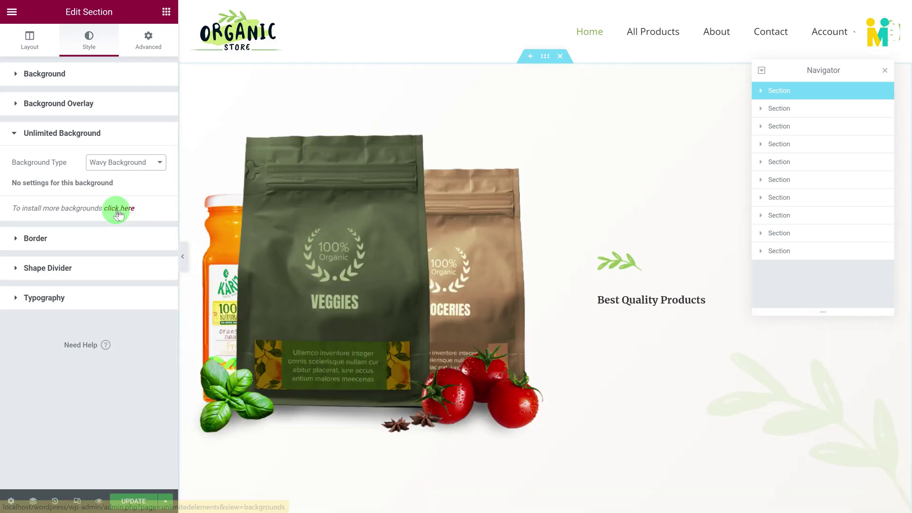
key(ctrl+i)
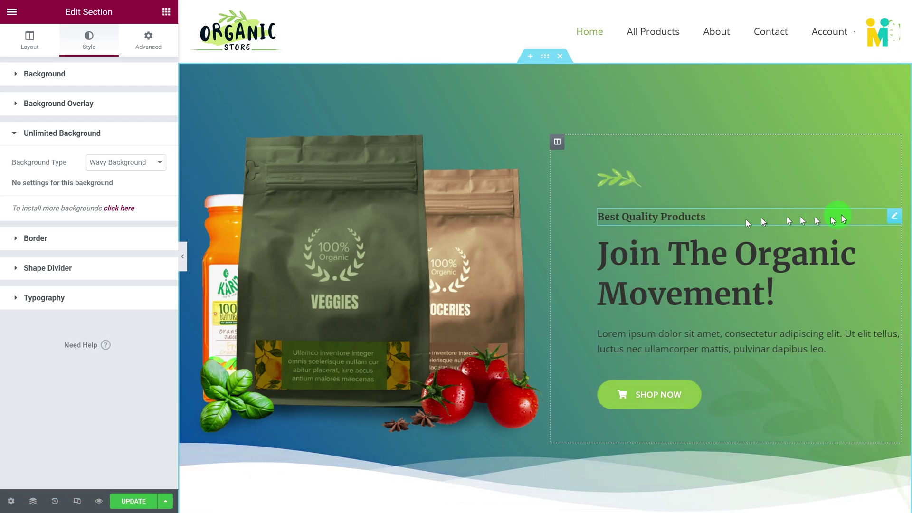
- Change the "Best Quality Products" heading's text color to white
click(897, 215)
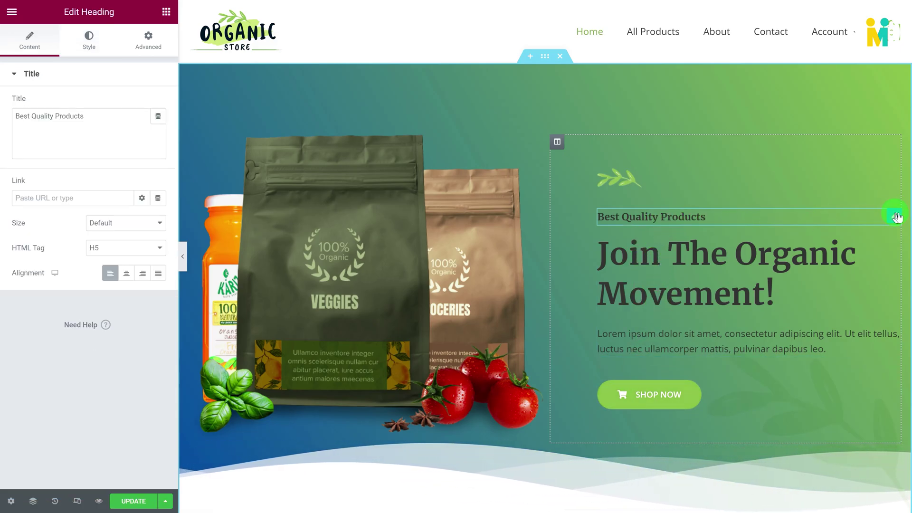
click(89, 41)
click(158, 102)
click(61, 81)
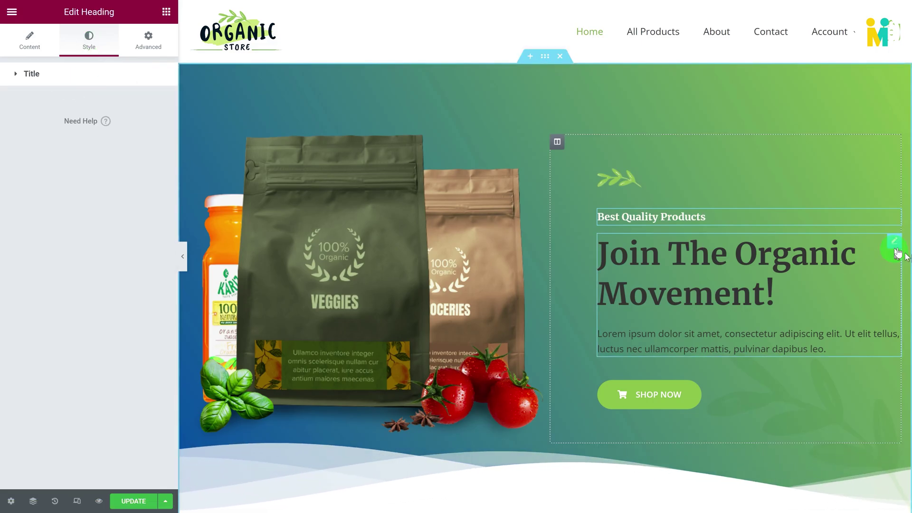
- Set both the title and description colors of the "Join The Organic Movement!" image box to white
click(896, 249)
click(89, 41)
click(48, 385)
click(159, 245)
click(100, 301)
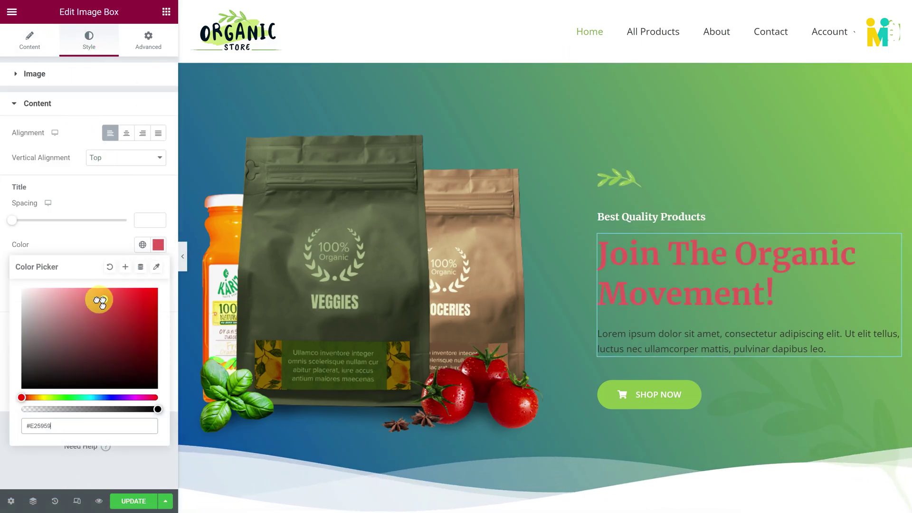
key(Escape)
click(159, 342)
click(85, 246)
- Give the Shop Now button a dark text color sampled from the product image and a white background
click(895, 374)
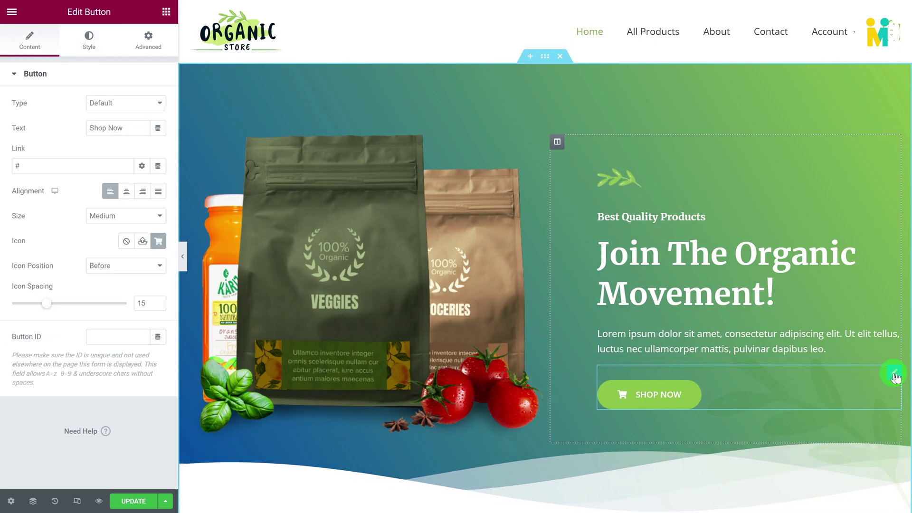
click(89, 41)
click(159, 177)
click(156, 200)
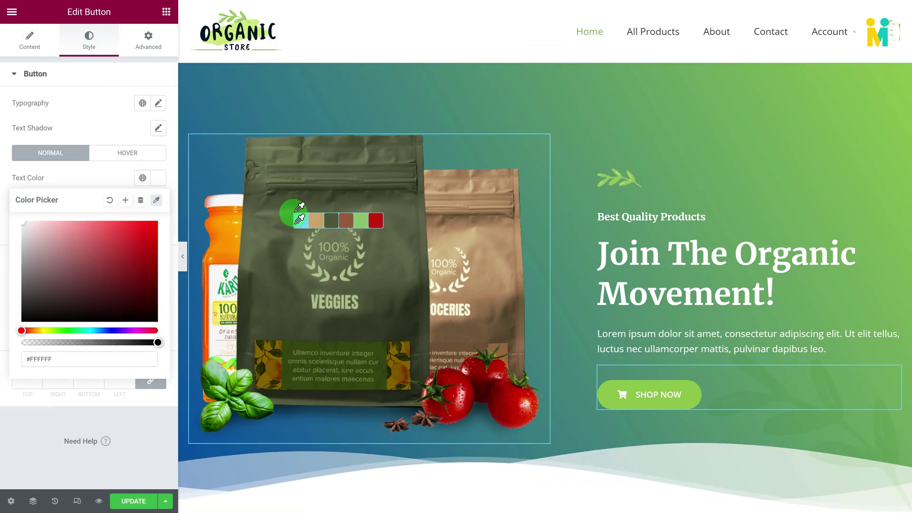
click(297, 211)
click(106, 179)
click(142, 203)
click(85, 214)
- Set the Shop Now button's hover background to light gray and update the page
click(119, 156)
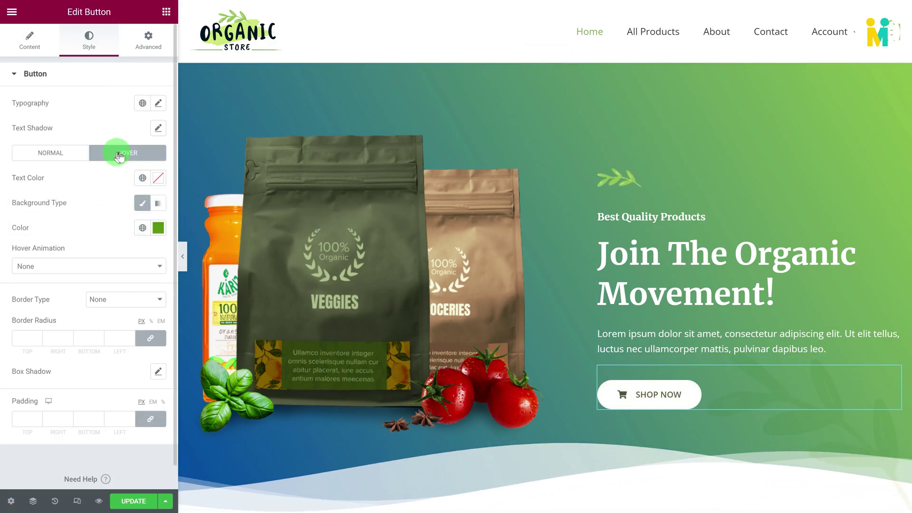
click(159, 228)
click(24, 281)
click(82, 219)
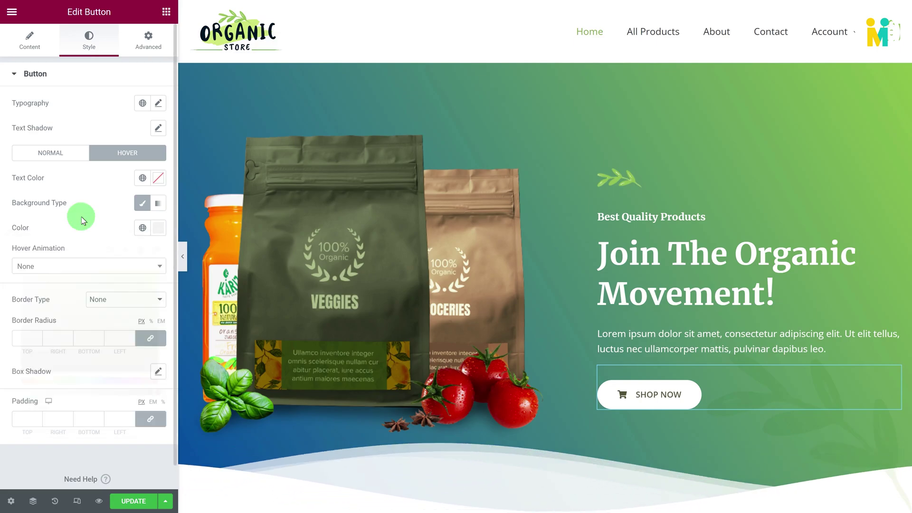
click(134, 501)
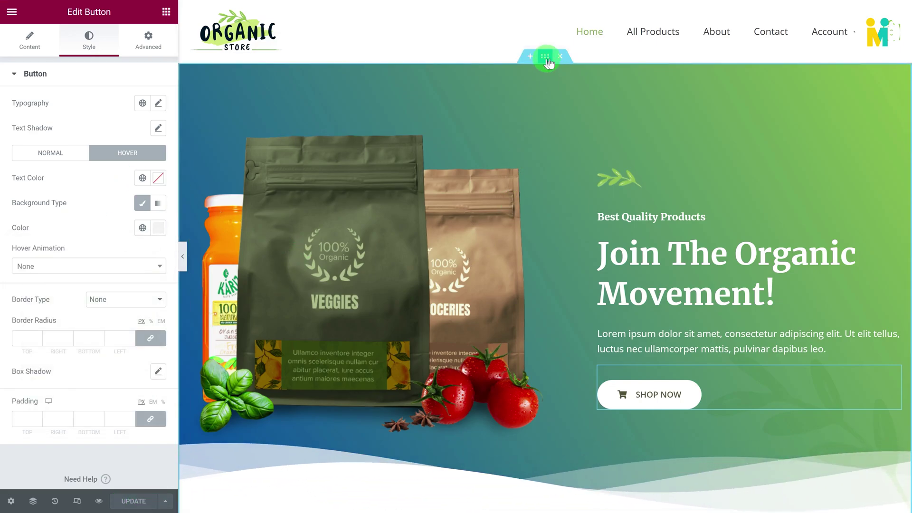
- Check the section's Unlimited Background options for settings of the Wavy Background
click(547, 57)
click(55, 74)
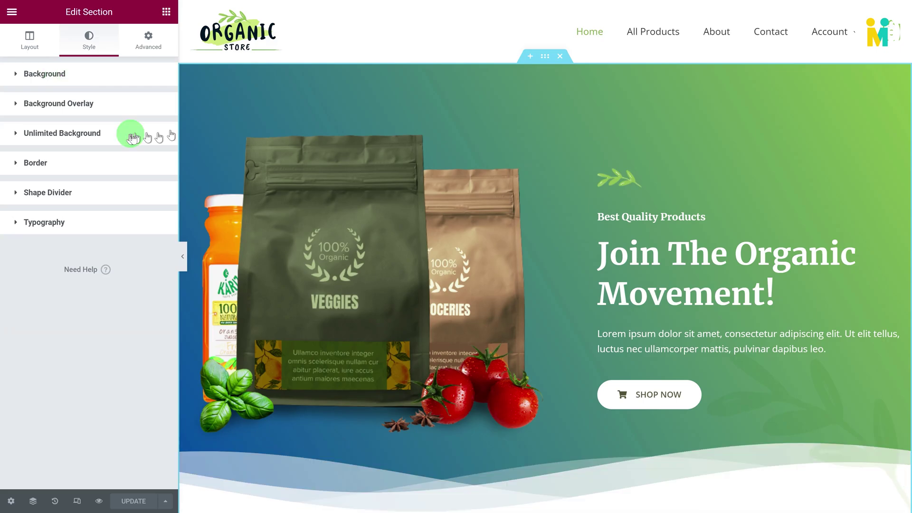
click(133, 137)
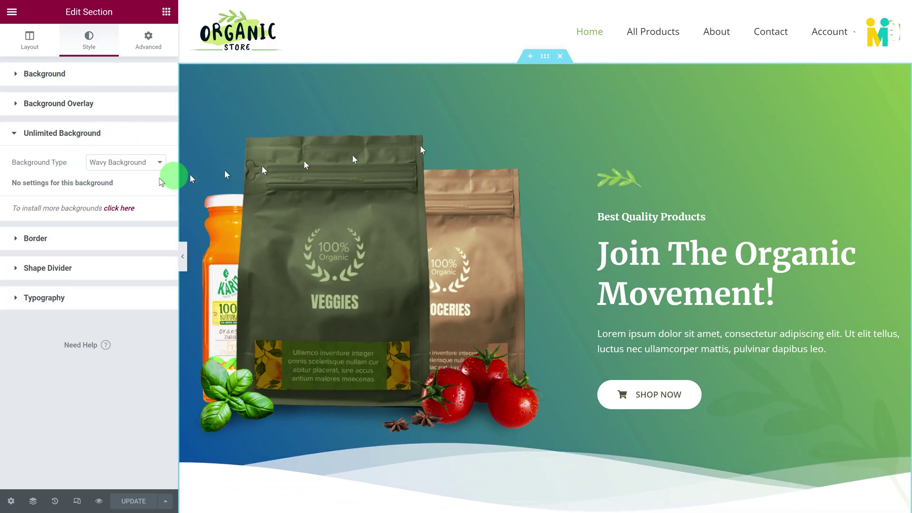
drag(12, 182, 127, 183)
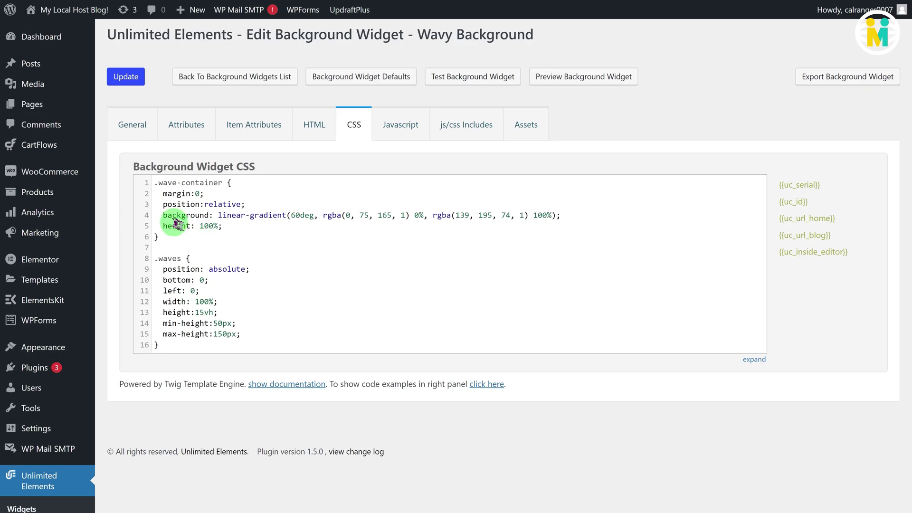
- Examine the Wavy Background widget's CSS for customizable values: the gradient's angle and colors, and the waves' height
click(158, 215)
drag(158, 216, 552, 215)
click(422, 215)
click(219, 247)
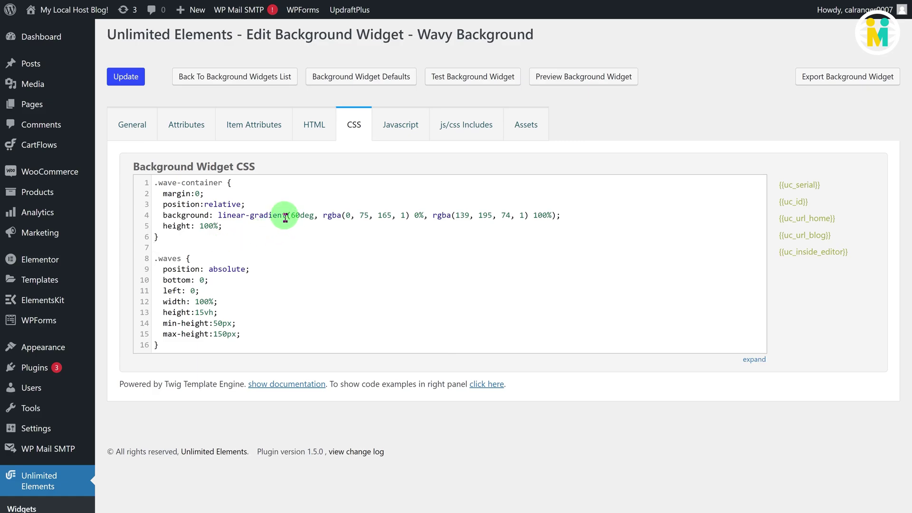
drag(288, 215, 570, 209)
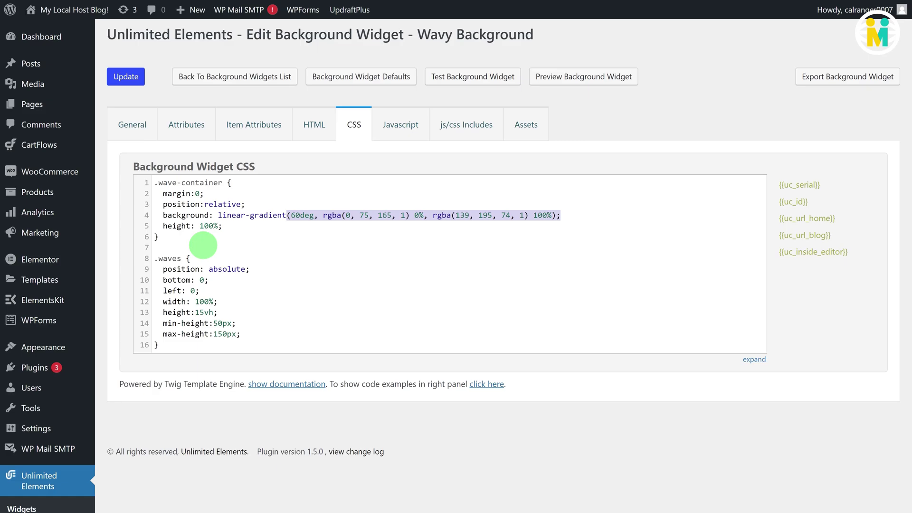
click(203, 245)
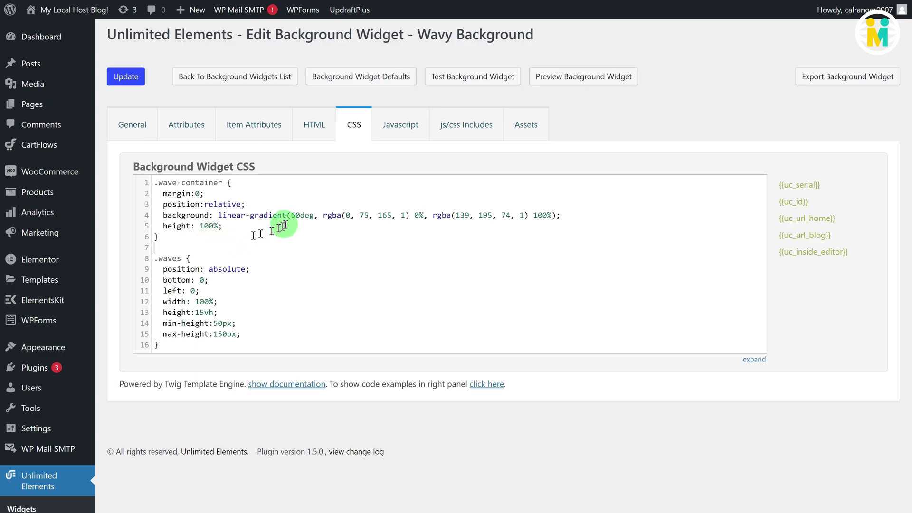
drag(291, 215, 324, 215)
drag(323, 214, 414, 214)
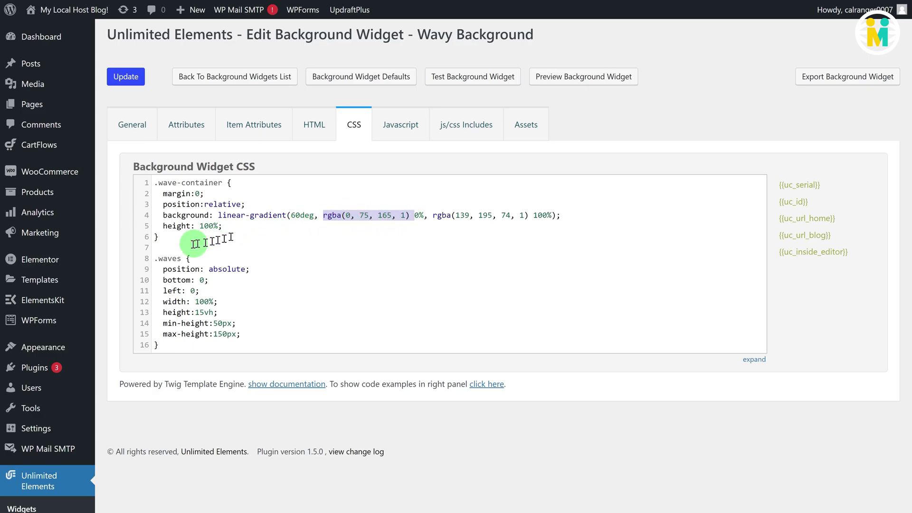
click(179, 242)
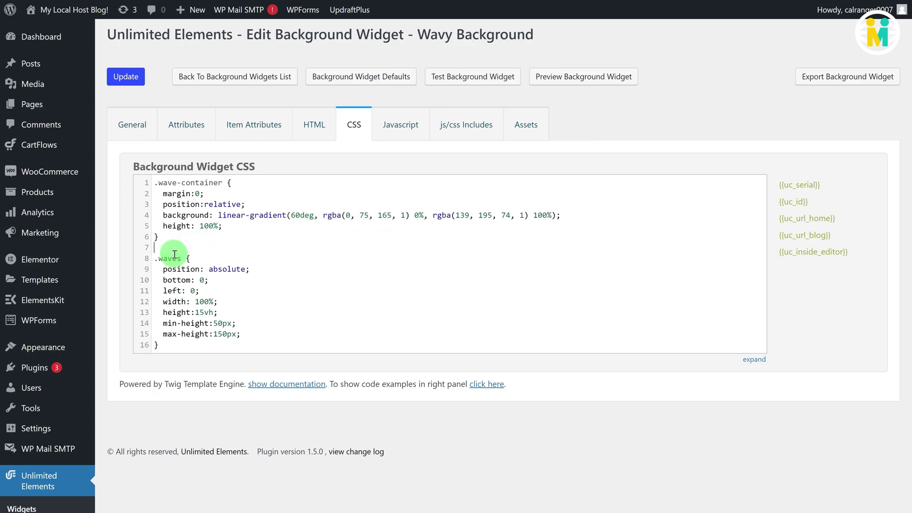
click(162, 312)
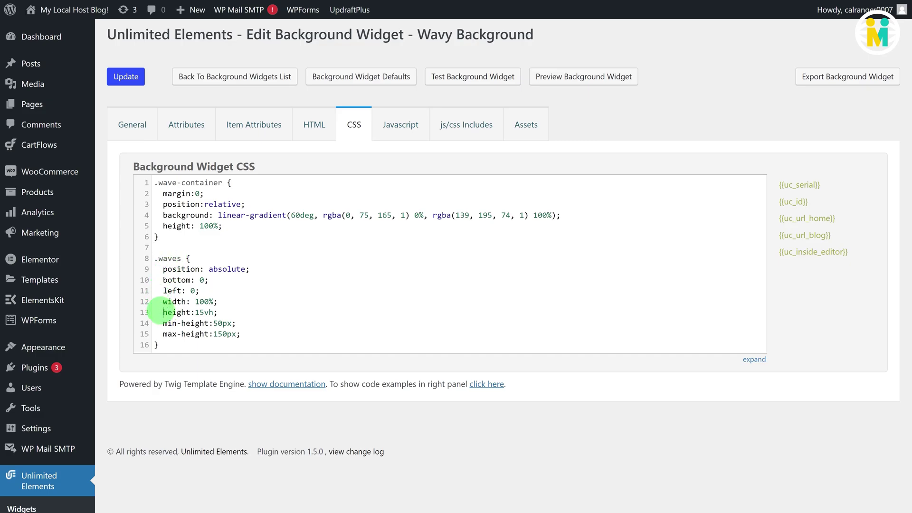
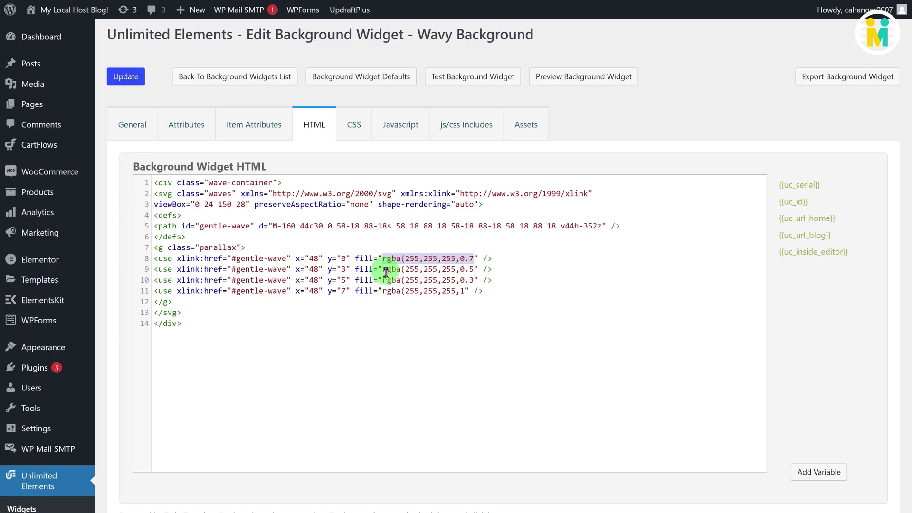
- Examine the rgba fill colors of the wave layers in the widget's HTML
drag(383, 269, 474, 280)
drag(383, 291, 463, 291)
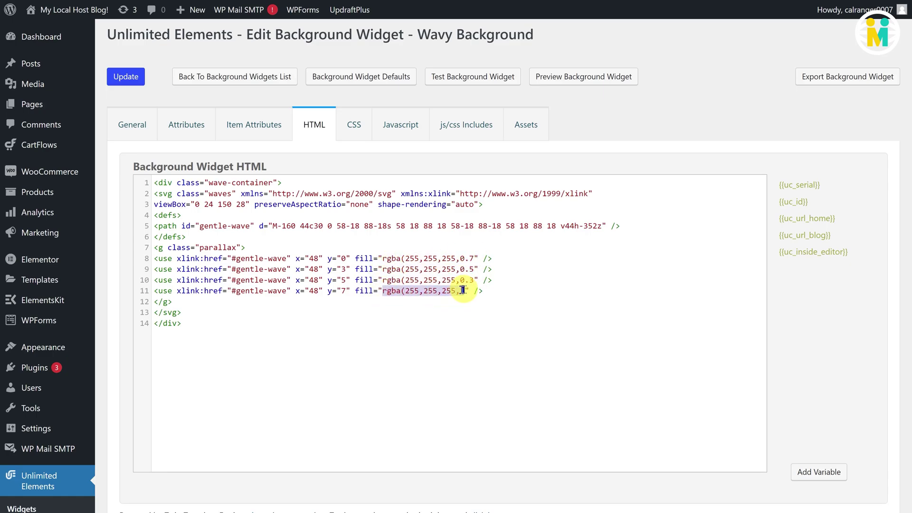
click(366, 291)
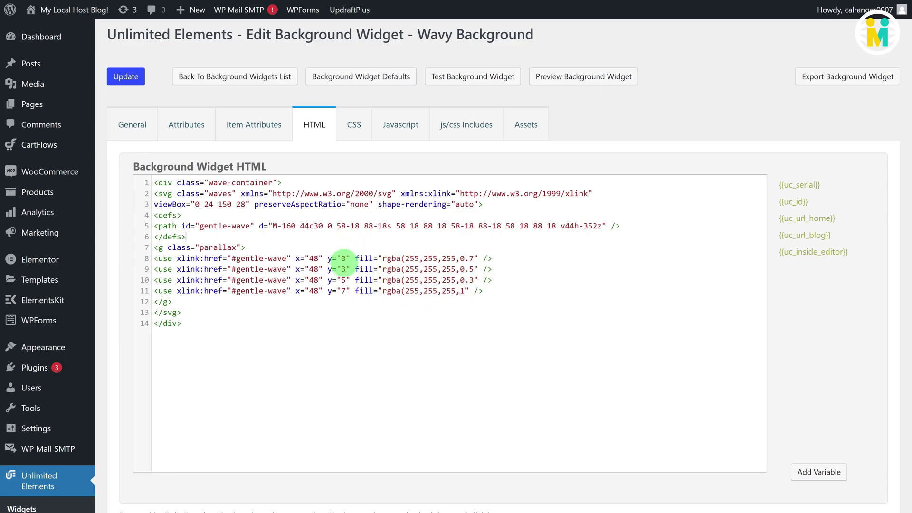
- Start a Number attribute titled Angle, named angle, with default value 60 and suffix [none]
click(192, 137)
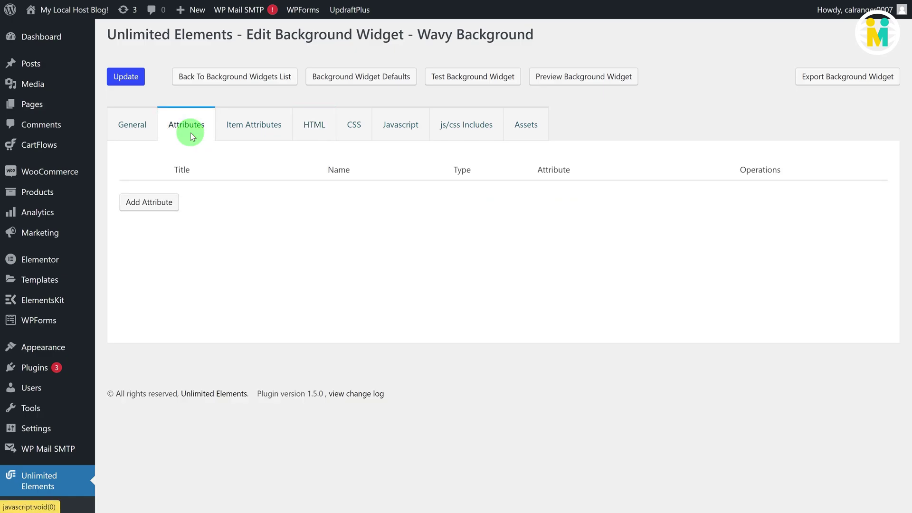
click(155, 204)
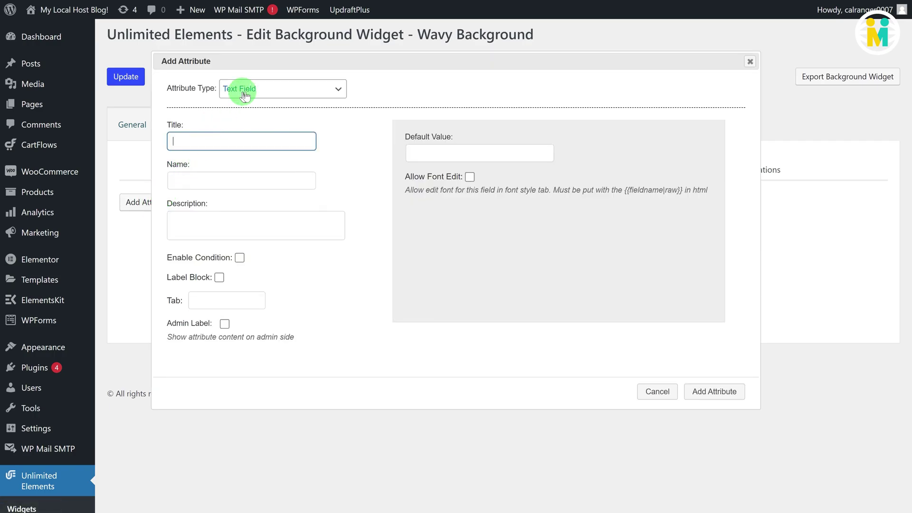
click(245, 95)
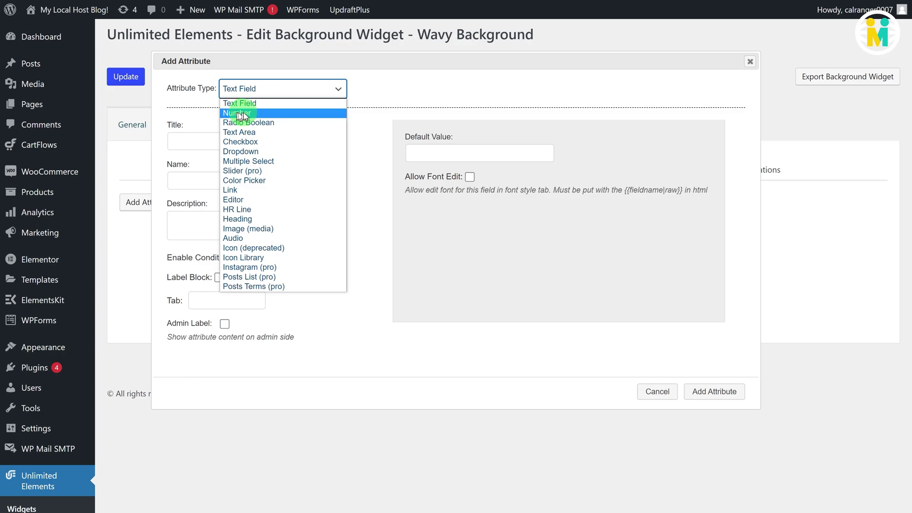
click(238, 114)
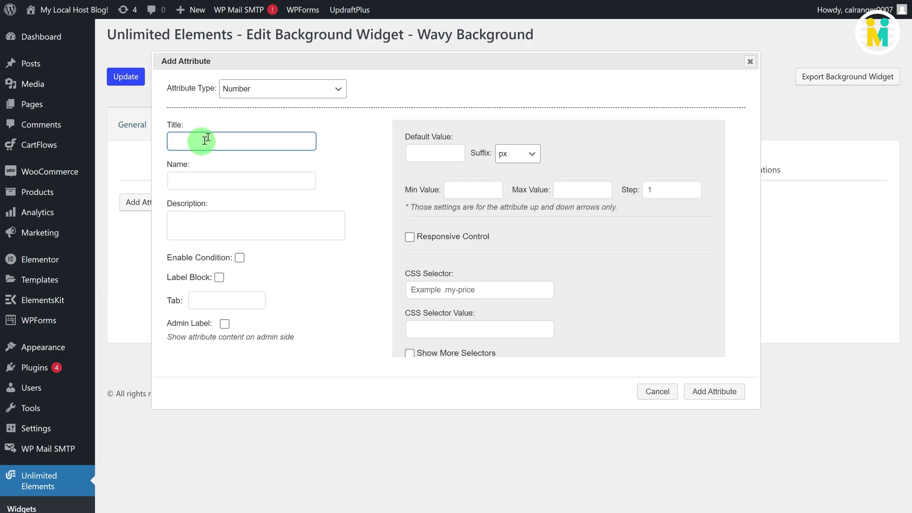
click(212, 179)
click(418, 152)
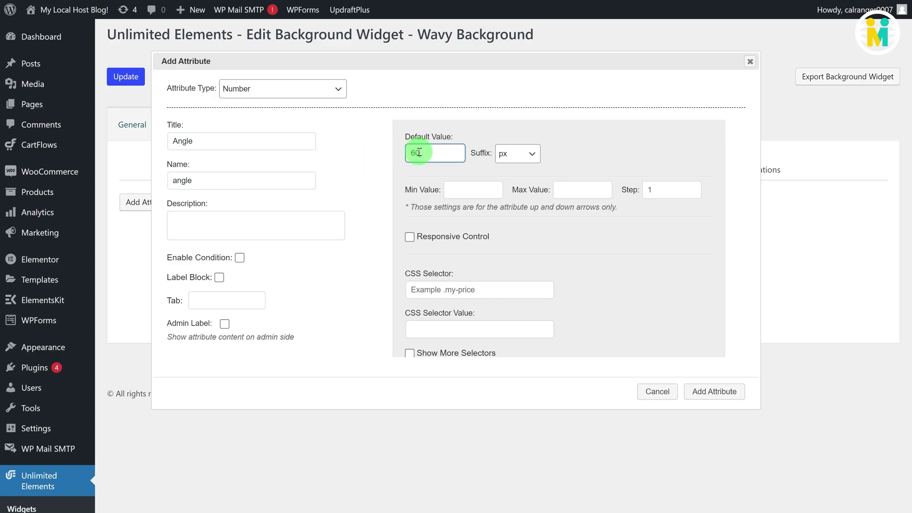
text(60)
click(513, 153)
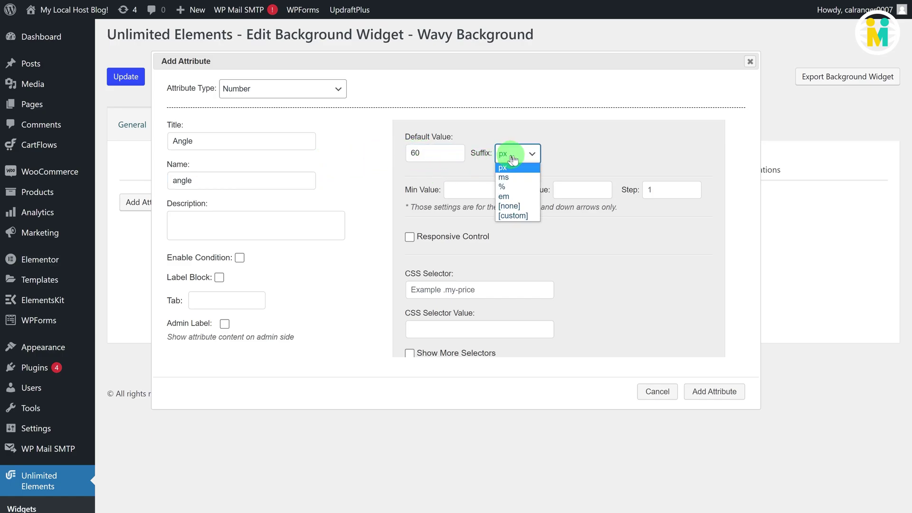
click(506, 206)
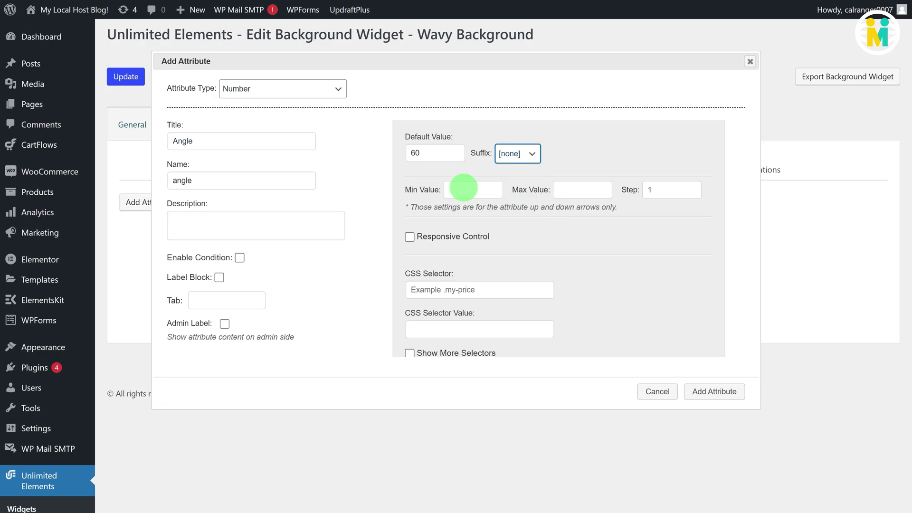
- Limit the Angle attribute to a minimum of 0 and a maximum of 360, and add it to the widget
click(463, 189)
click(570, 190)
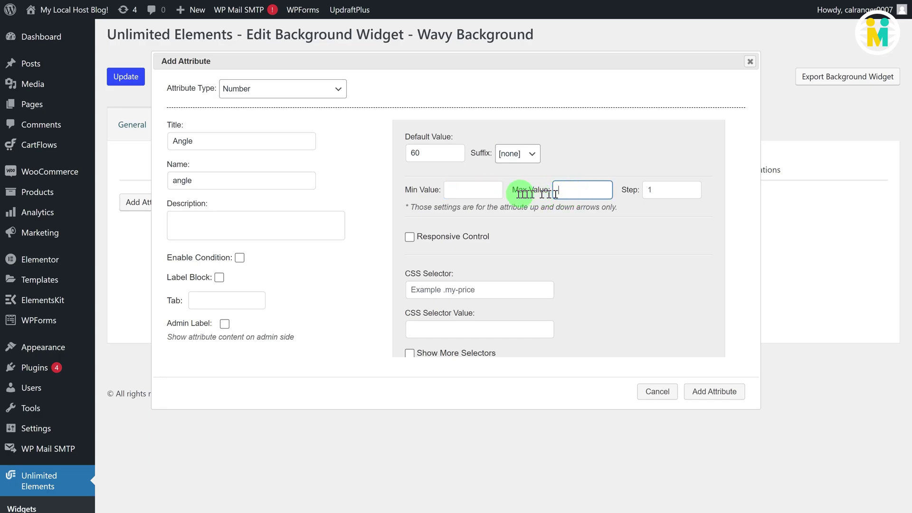
click(466, 189)
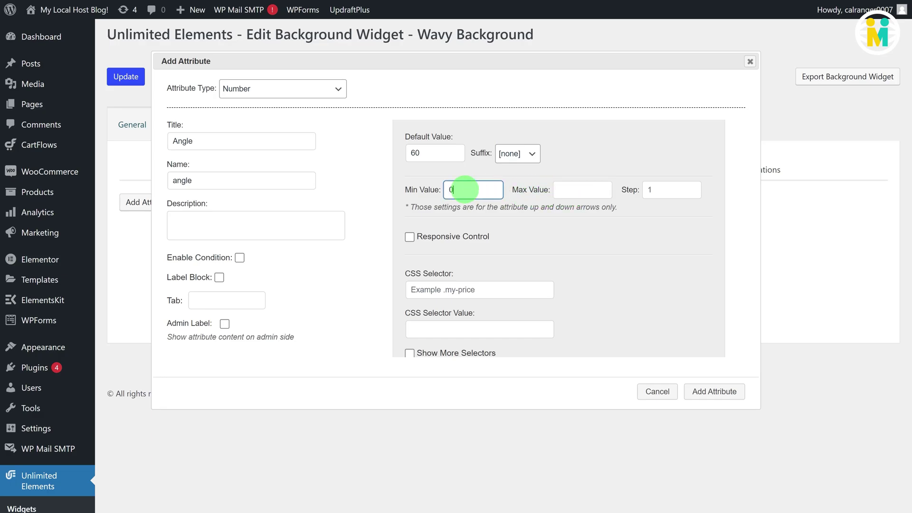
click(573, 191)
text(360)
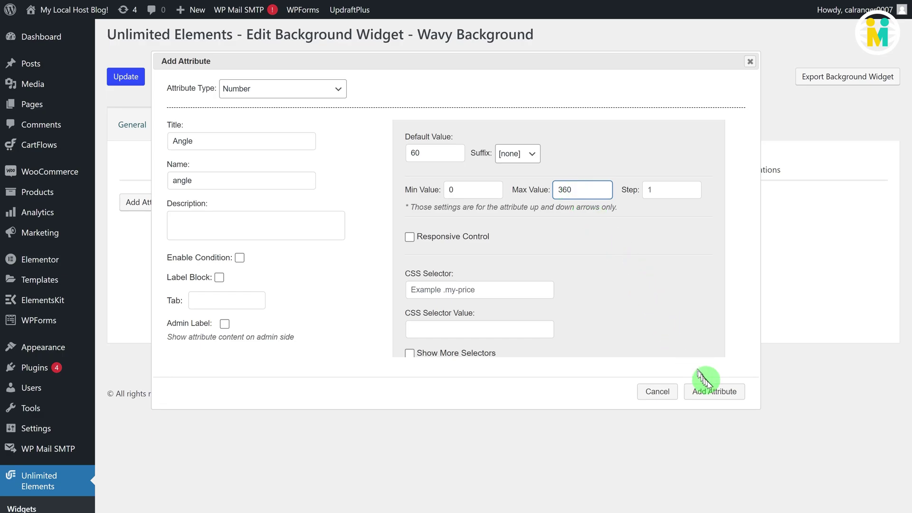
click(714, 392)
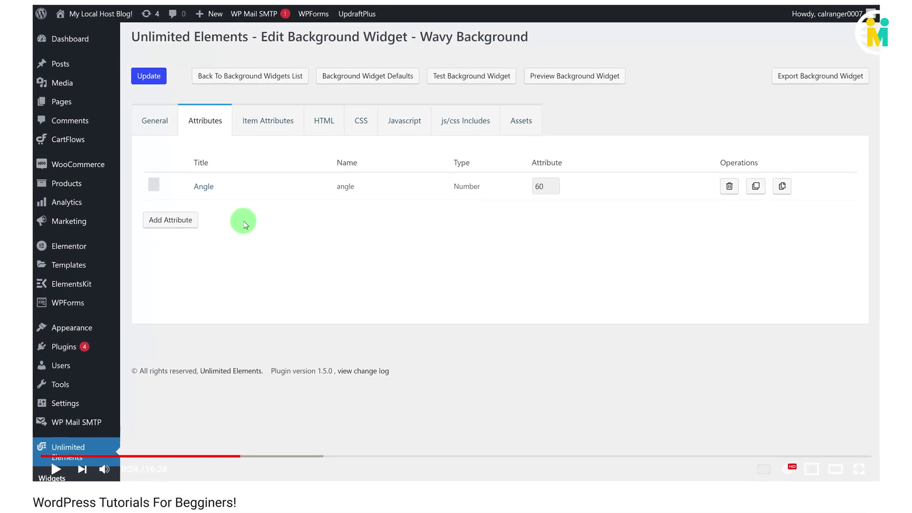
- Add a Color Picker attribute titled Gradient Color1, named gradient_color1, with default value rgba(0, 75, 165, 1)
click(168, 220)
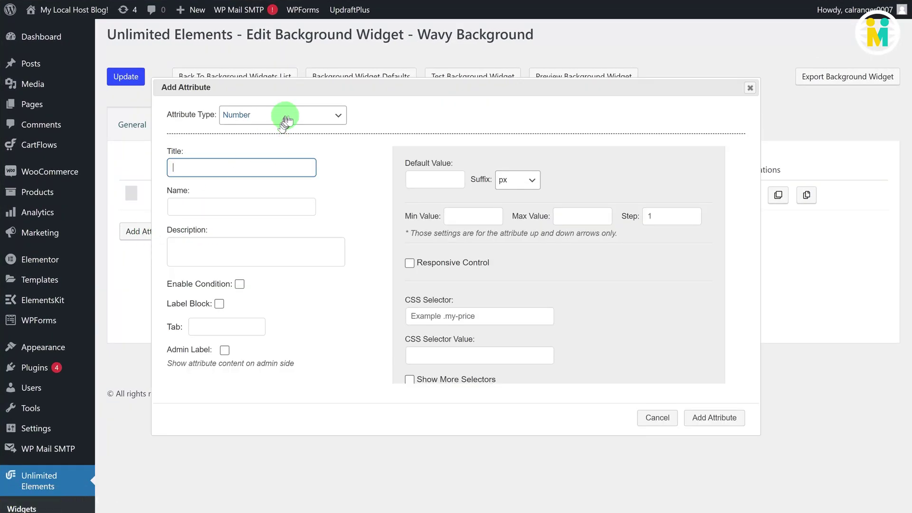
click(287, 120)
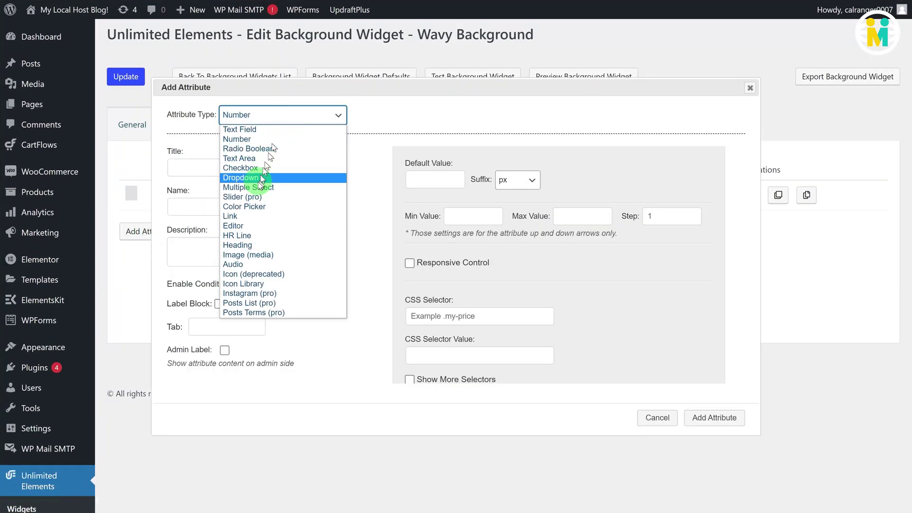
click(251, 204)
click(226, 168)
click(234, 202)
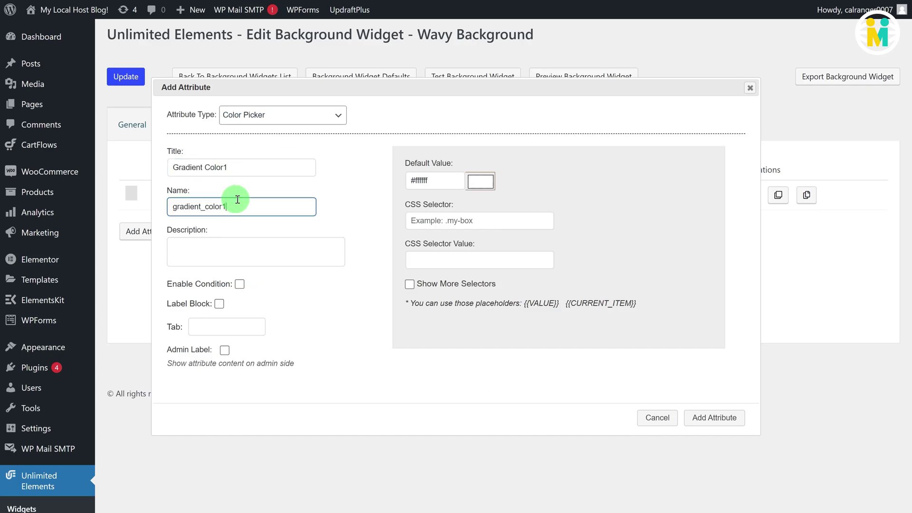
click(409, 180)
text(rgba(0, 75, 165, 1))
click(708, 417)
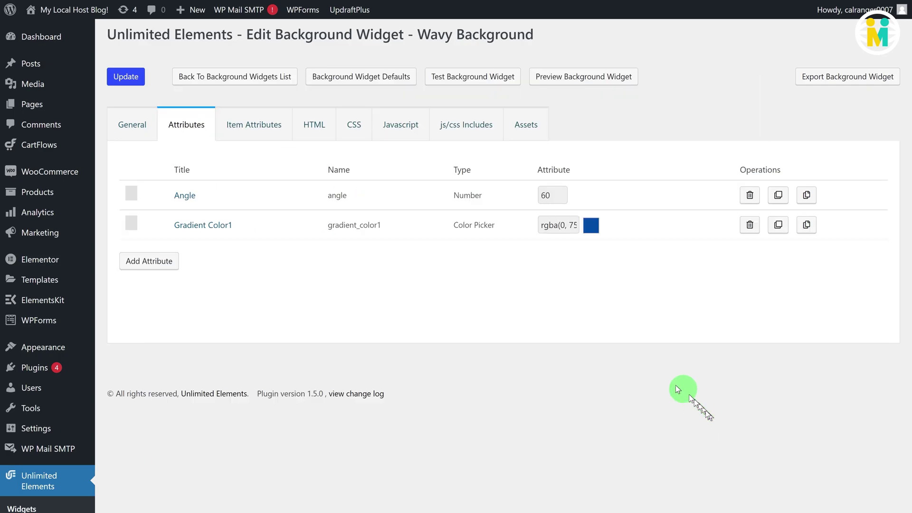
- Add a Color Picker attribute titled Gradient Color2, named gradient_color2, with default value rgba(139, 186, 74, 1)
click(138, 261)
click(227, 168)
click(235, 207)
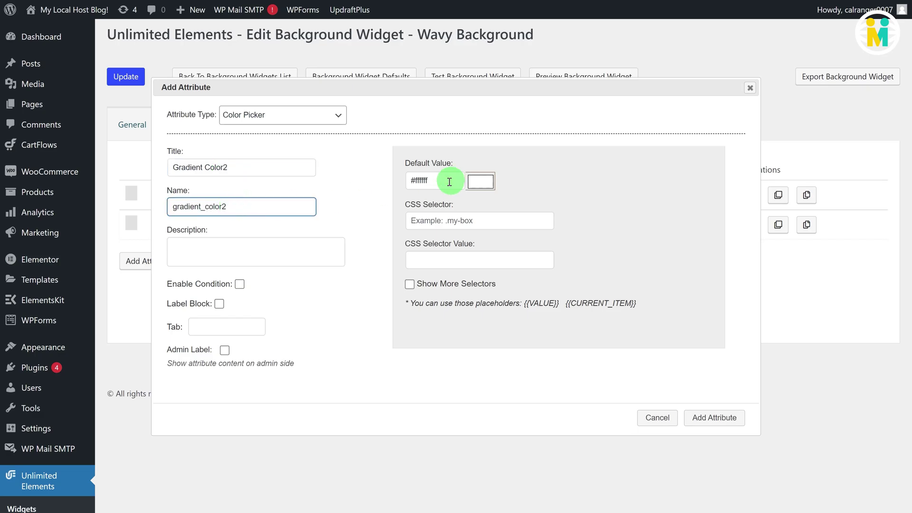
click(410, 180)
text(rgba(139, 186, 74, 1))
click(713, 418)
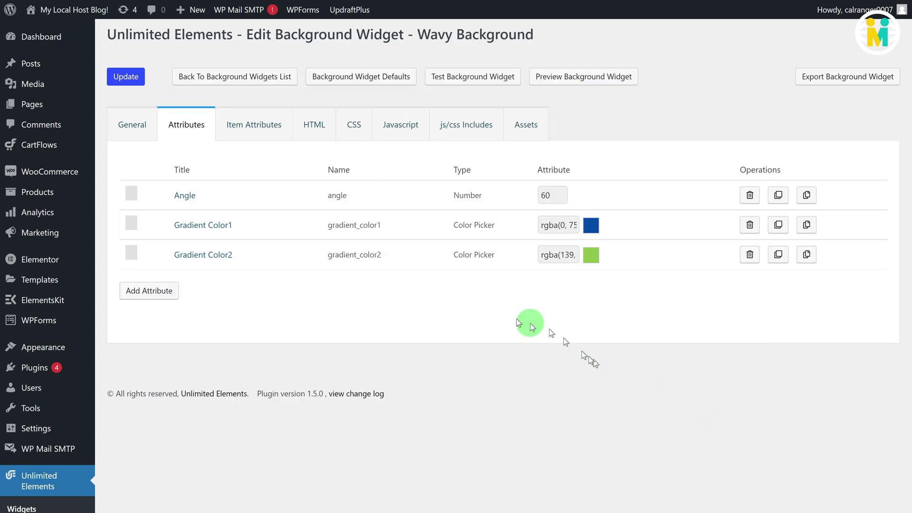
- Start a Number attribute titled Color1 Location, named color1_location, with default value 0
click(149, 291)
click(283, 115)
click(246, 154)
text(Color1 Location)
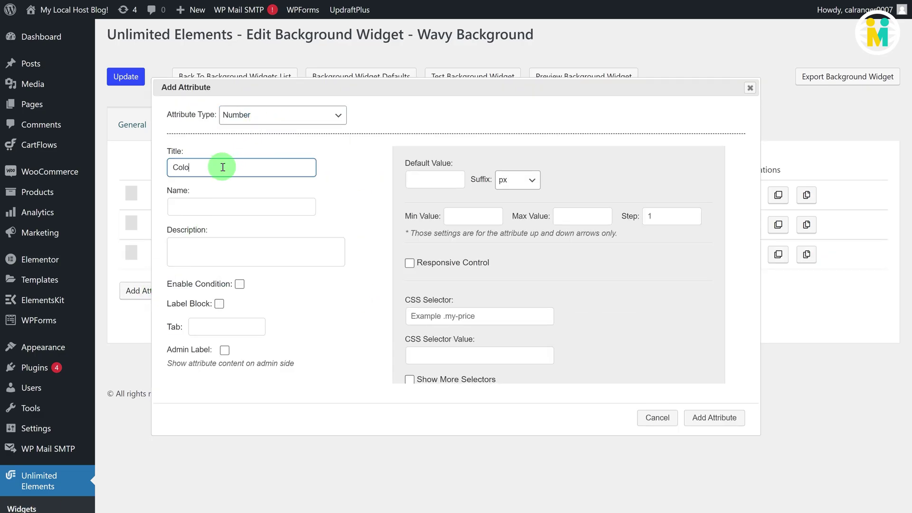
click(231, 204)
click(418, 181)
text(0)
- Set the Color1 Location attribute's suffix and value range with a minimum of 0, and add it to the widget
click(456, 207)
text(0)
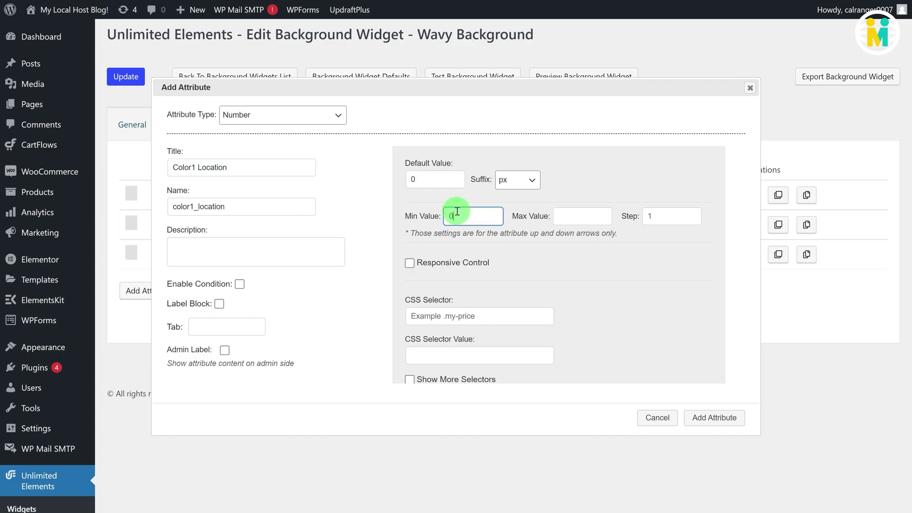
click(518, 180)
click(508, 226)
click(574, 216)
click(715, 417)
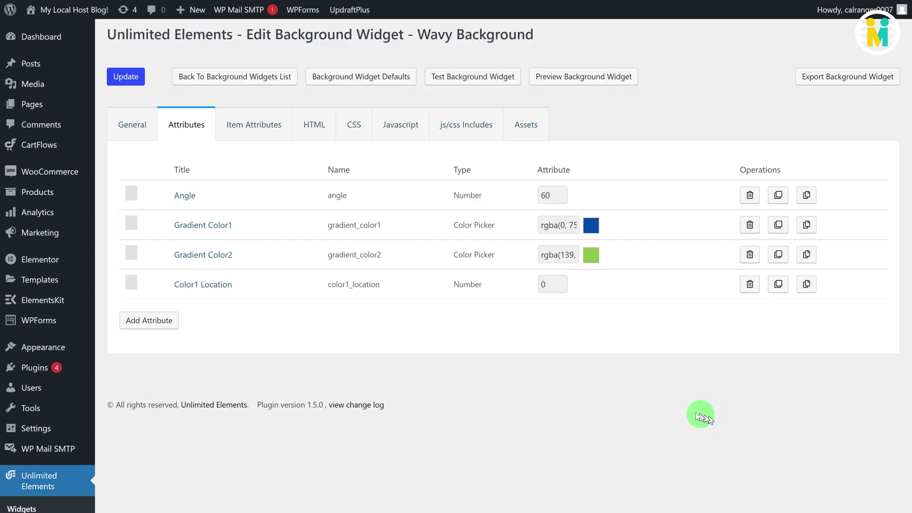
- Start a Number attribute titled Color2 Location, named color2_location, with default value 100 and suffix [none]
click(160, 320)
text(Color2 Location)
click(261, 204)
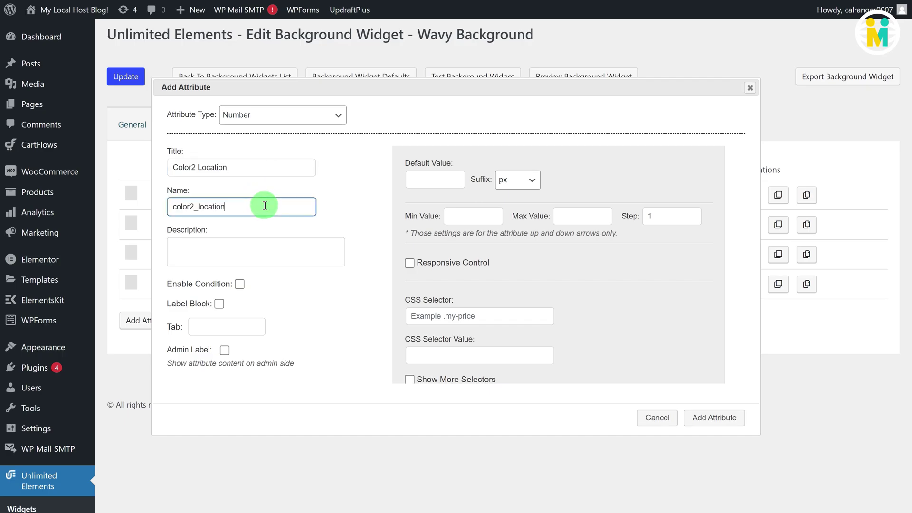
click(434, 178)
text(100)
click(518, 180)
click(510, 235)
- Limit the Color2 Location attribute to a minimum of 0 and a maximum of 100, and add it to the widget
click(474, 216)
text(0)
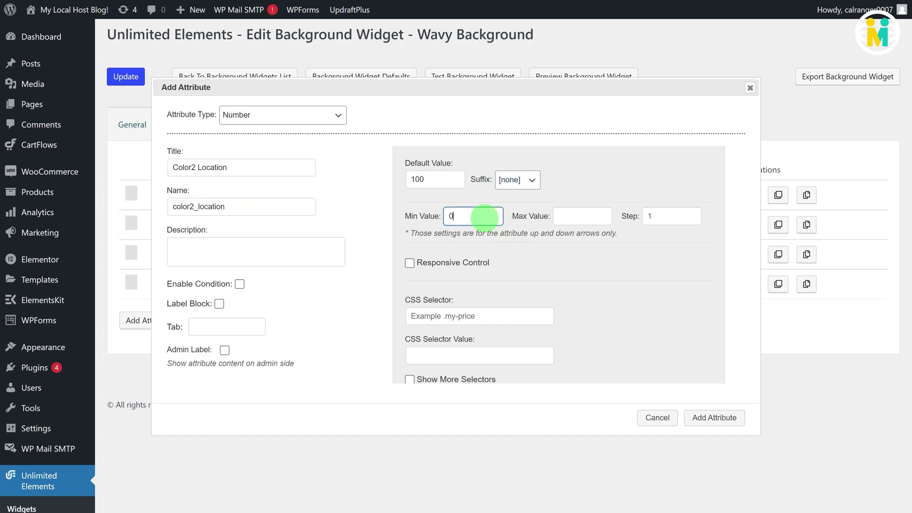
click(570, 216)
text(100)
click(696, 416)
- Add a Color Picker attribute titled Wave1 Color, named wave1_color, with a semi-transparent white rgba default value
click(149, 350)
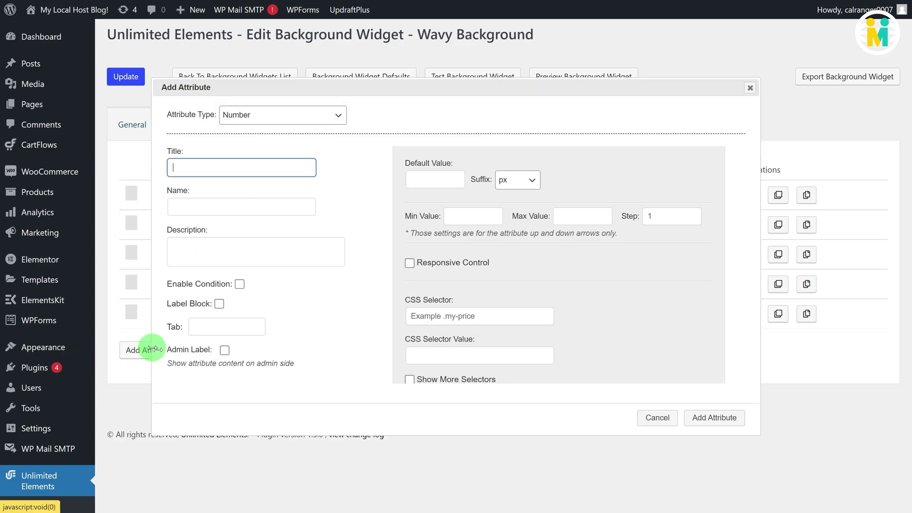
click(332, 116)
click(259, 208)
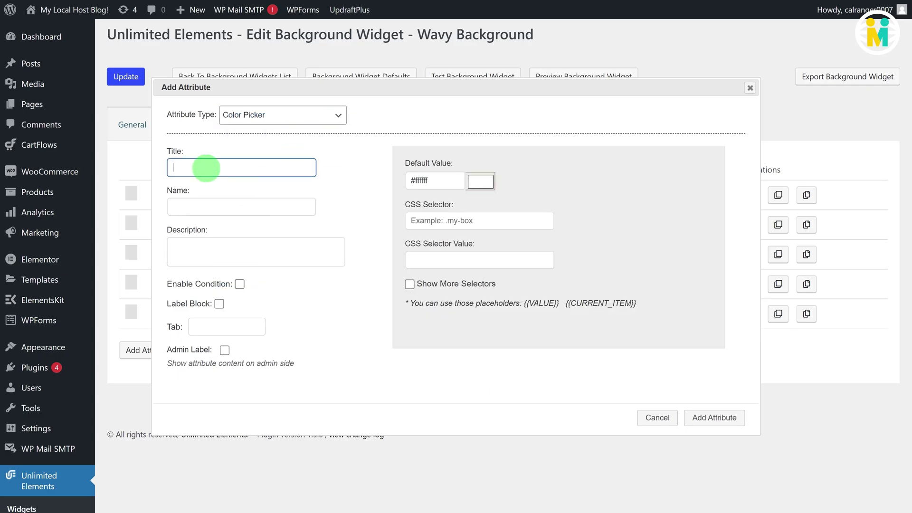
click(430, 181)
key(ctrl+a)
key(ctrl+v)
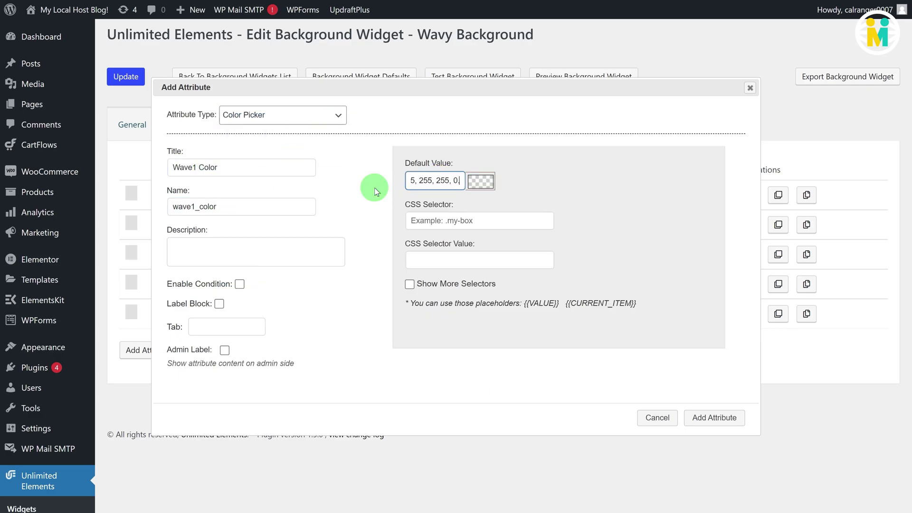
click(715, 418)
- Add a Color Picker attribute titled Wave2 Color, named wave2_color, with default value rgba(255, 255, 255, 0.5)
click(149, 378)
text(Wave2 Color)
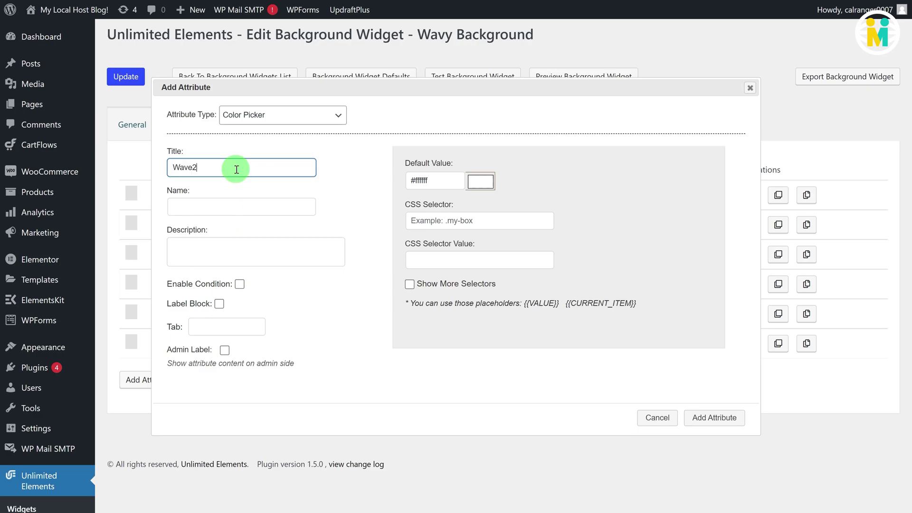
click(430, 181)
key(ctrl+a)
text(rgba(255, 255, 255, 0.3))
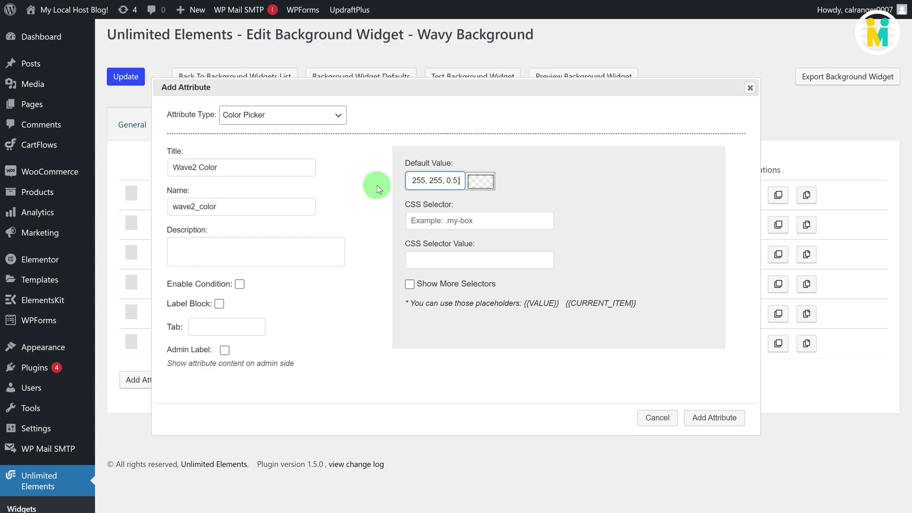
click(715, 418)
- Add a Color Picker attribute titled Wave3 Color, named wave3_color, with default value rgba(255, 255, 255, 0.3)
click(143, 408)
click(226, 165)
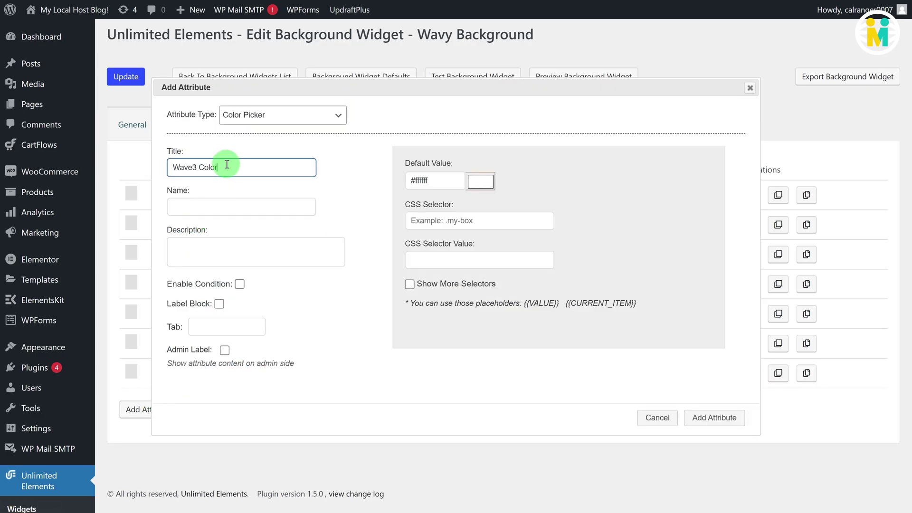
click(418, 181)
key(ctrl+a)
text(rgba(255, 255, 255, 0.3))
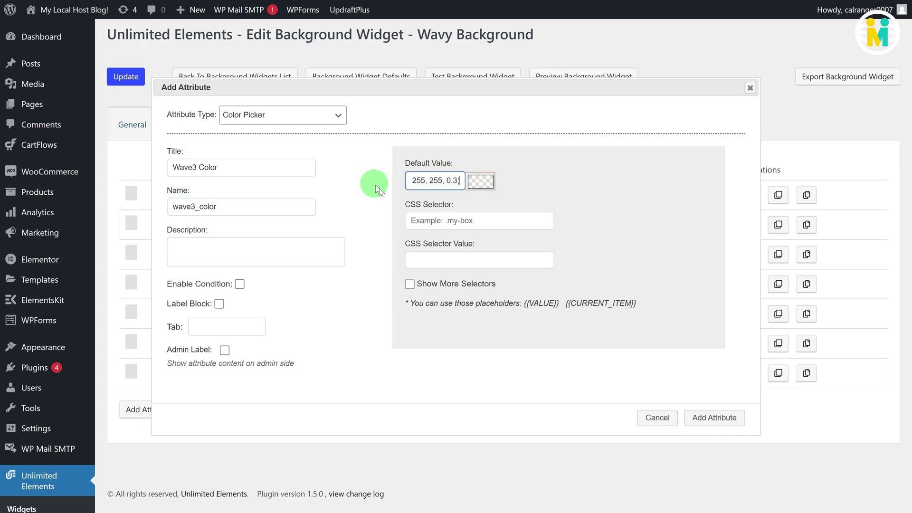
click(715, 418)
- Add a Color Picker attribute titled Wave4 Color, named wave4_color, with default value rgba(255, 255, 255, 1)
click(149, 439)
click(245, 170)
text(Wave4 Col)
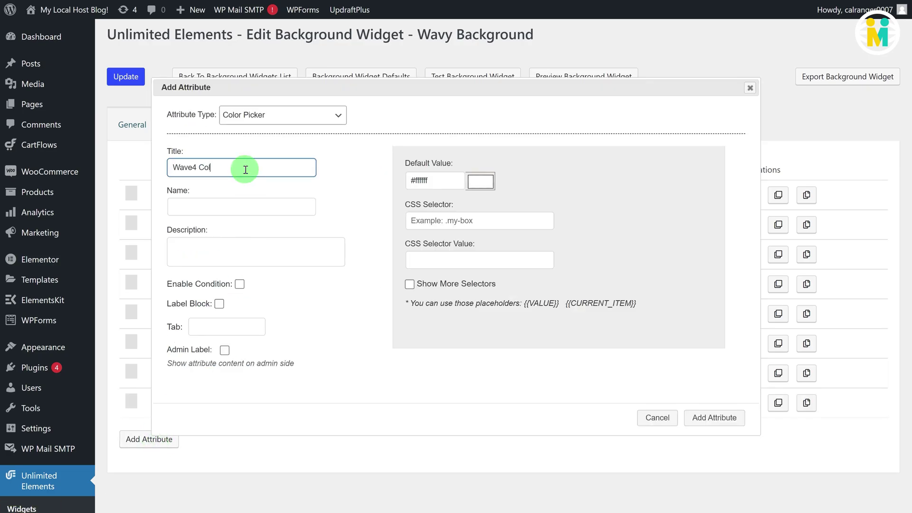
text(or)
click(413, 181)
key(ctrl+a)
text(rgba(255, 255, 255, 1))
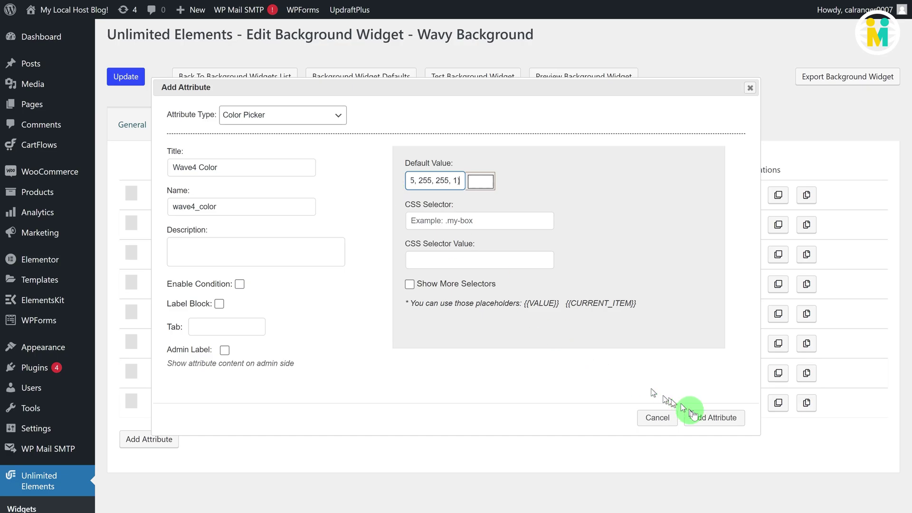
click(691, 417)
- Start a Number attribute titled Waves Height, named waves_height
click(136, 466)
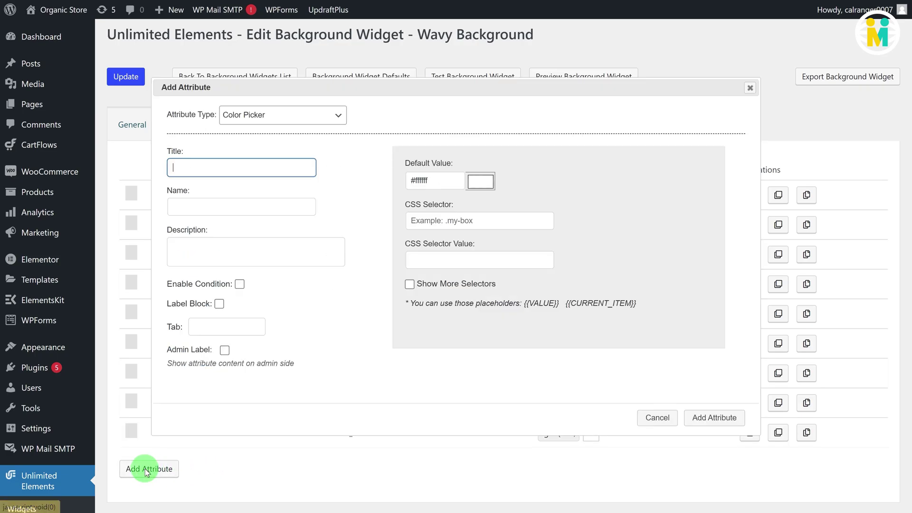
click(309, 115)
click(351, 140)
click(261, 166)
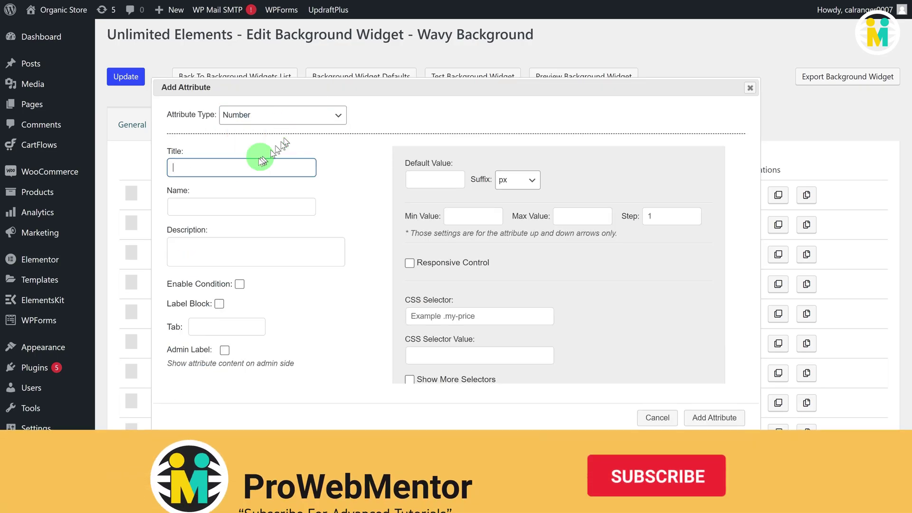
text(Waves Height)
click(301, 205)
- Give the Waves Height attribute a default value of 15, suffix [none], a minimum of 0 and a maximum of 100
click(430, 176)
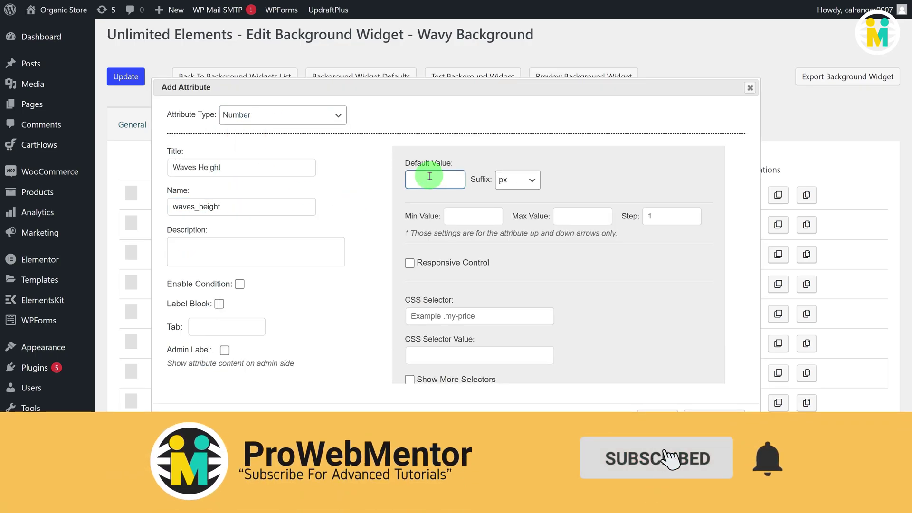
text(15)
click(504, 180)
click(505, 233)
click(483, 216)
text(0)
click(576, 216)
text(100)
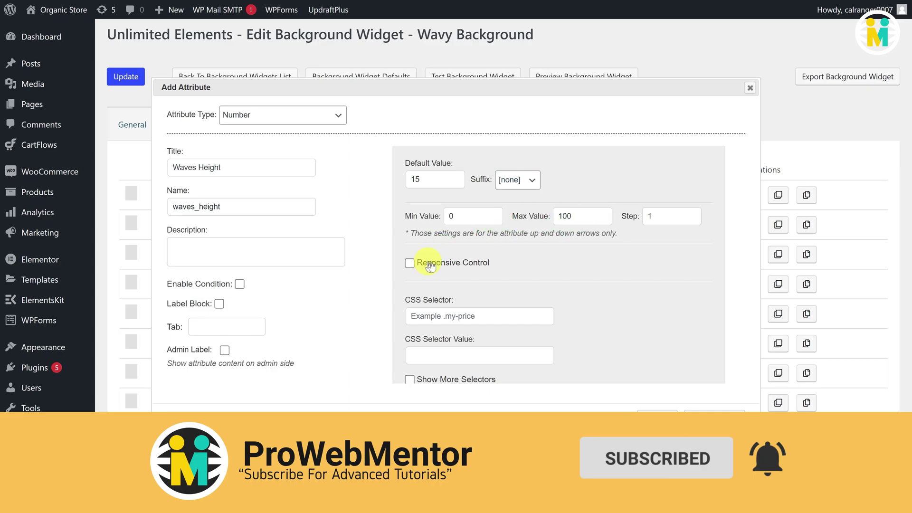
- Enable responsive control for Waves Height with defaults of 90 for tablet and 40 for mobile, and add the attribute
click(409, 263)
click(428, 304)
text(90)
click(499, 304)
text(40)
click(708, 418)
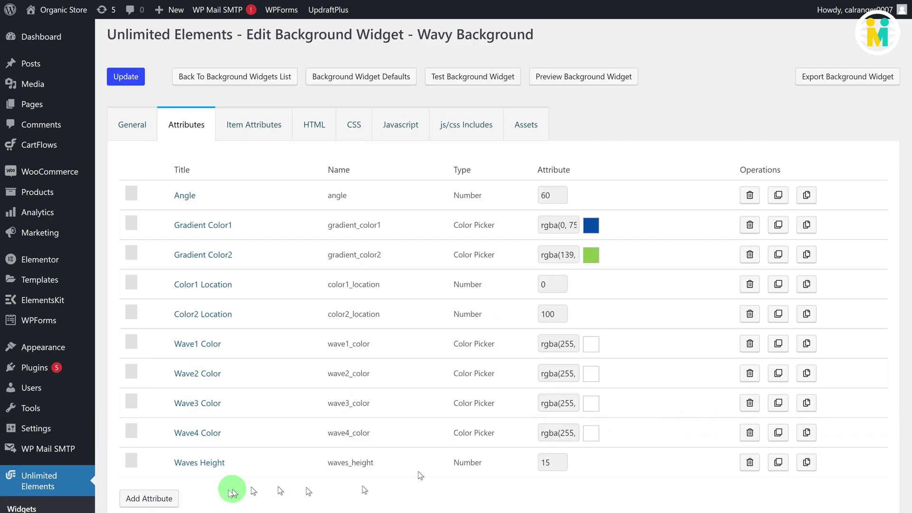
- Start a Number attribute titled Waves Min Height, named waves_min_height, with default value 10 and suffix [none]
click(143, 498)
click(234, 167)
text(Waves Min Height)
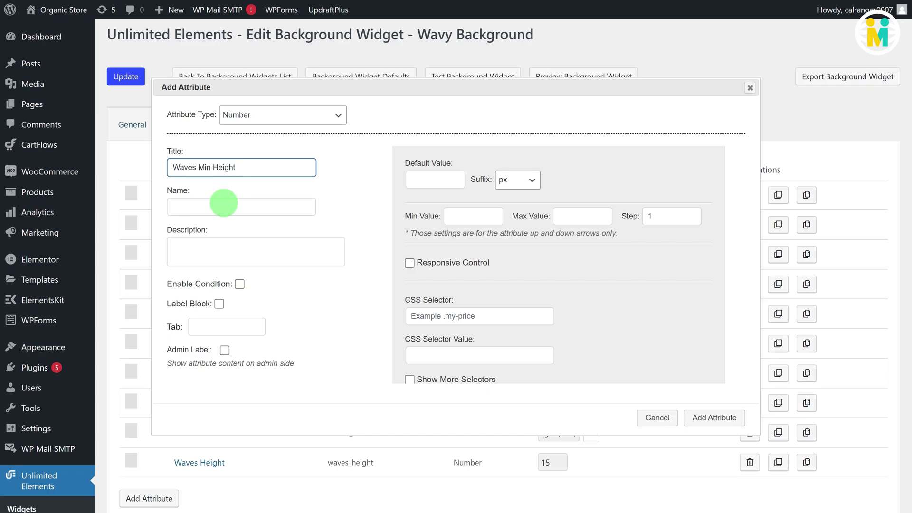
click(223, 203)
click(456, 179)
text(10)
click(518, 180)
click(505, 233)
- Set the Waves Min Height minimum to 0 with responsive defaults of 90 for tablet and 40 for mobile, and add the attribute
click(479, 218)
text(0)
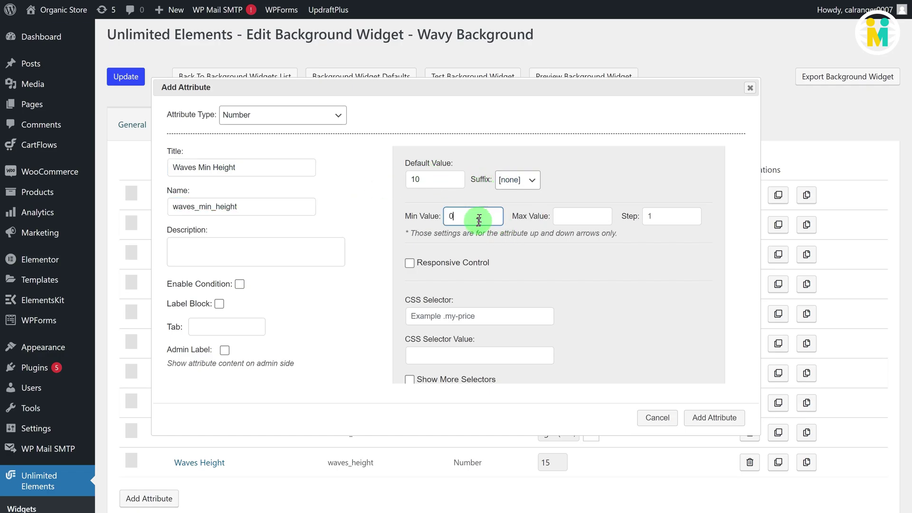
click(409, 263)
click(430, 306)
text(90)
click(504, 308)
text(40)
click(708, 418)
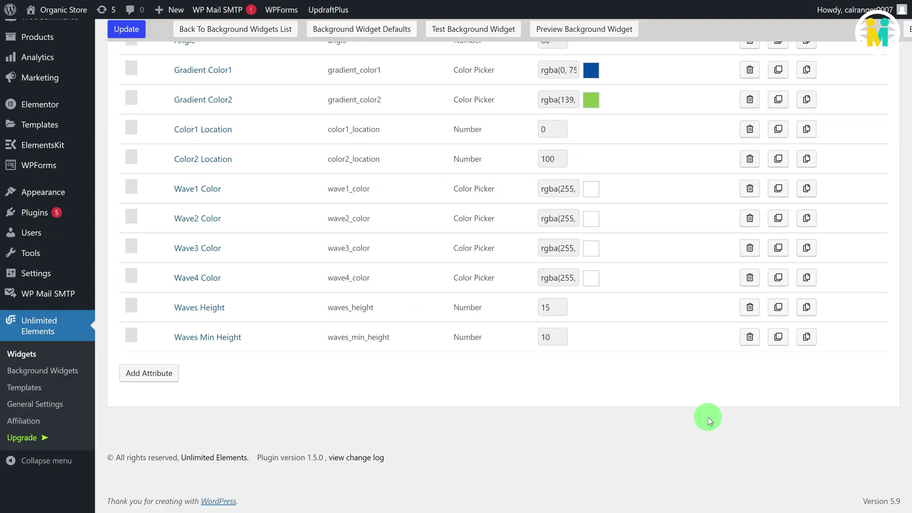
- Start a Number attribute titled Waves Max Height, named waves_max_height, with default value 150 and suffix [none]
click(157, 373)
click(264, 168)
text(Waves Max Height)
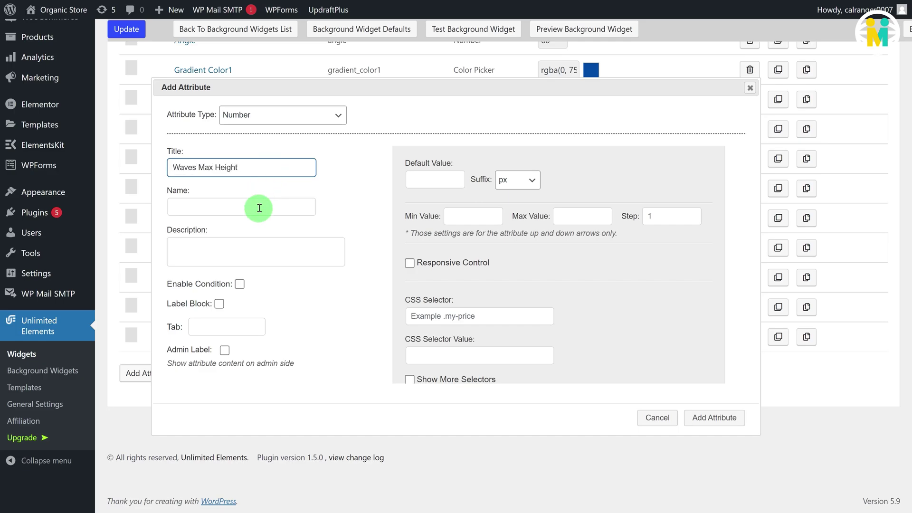
click(259, 208)
click(436, 180)
text(150)
click(517, 179)
click(504, 233)
- Set the Waves Max Height minimum to 0 with responsive defaults of 150 for tablet and mobile, and add the attribute
click(480, 216)
text(0)
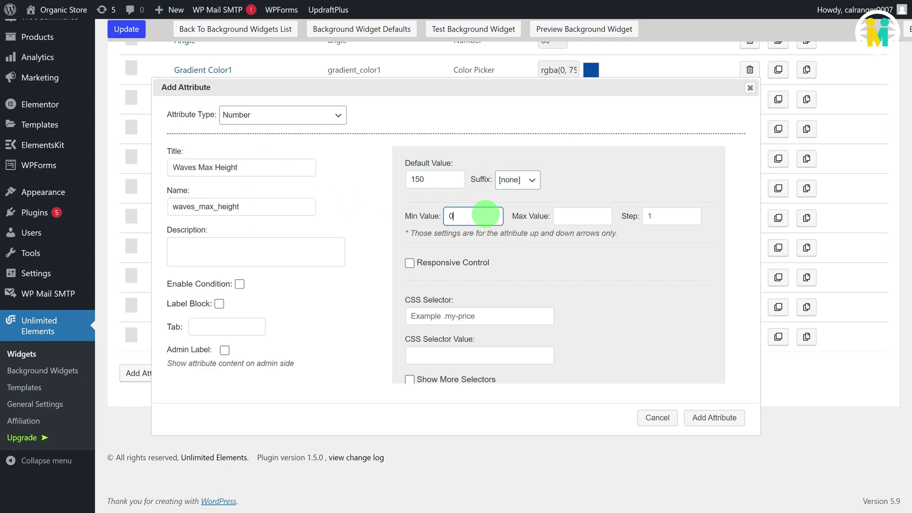
click(410, 263)
click(432, 307)
text(150)
click(504, 307)
text(150)
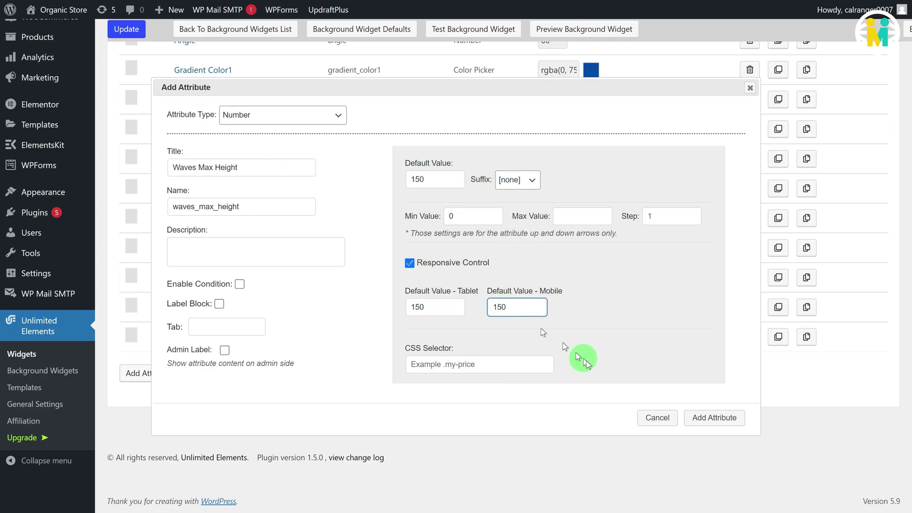
click(714, 418)
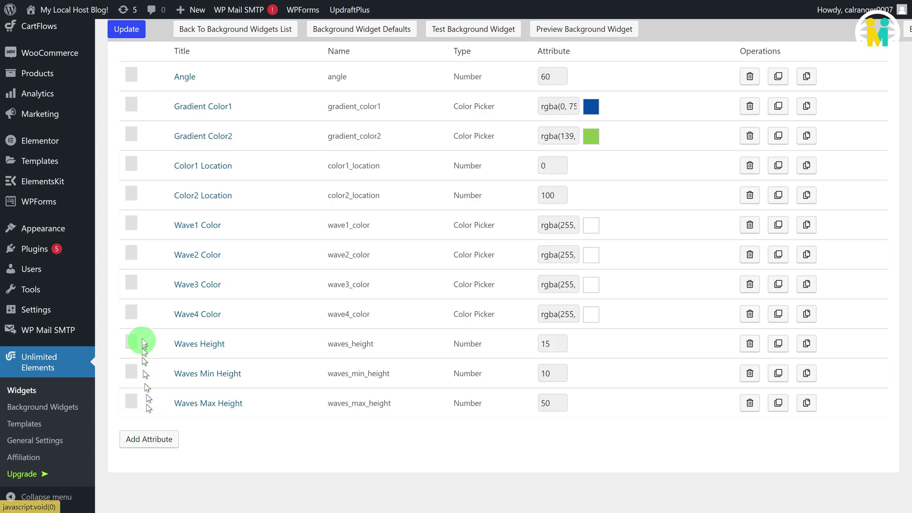
- Save the widget's new attributes and look through their placeholders beside the widget's CSS code
click(131, 36)
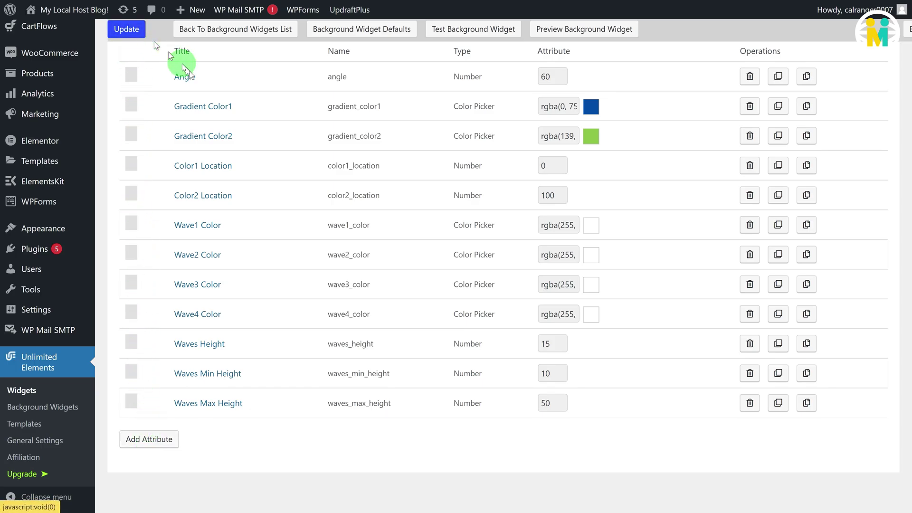
scroll(237, 147, up, 3)
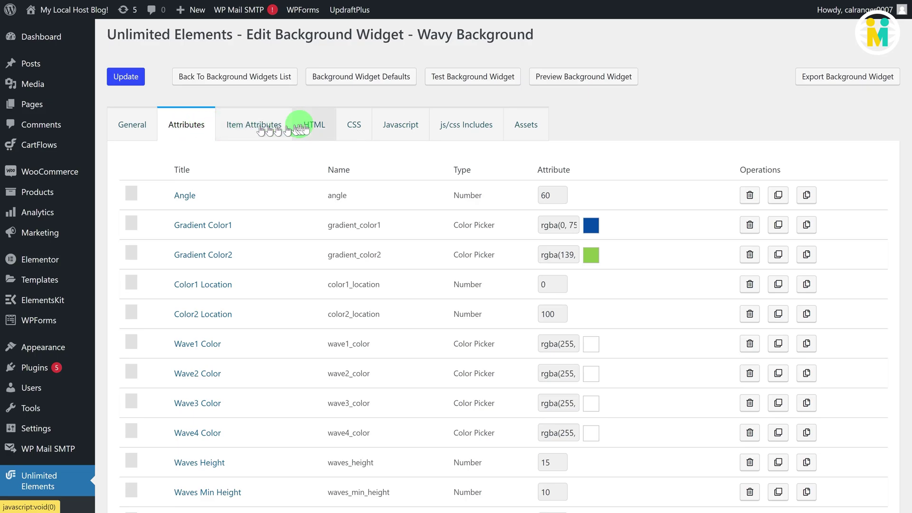
click(353, 126)
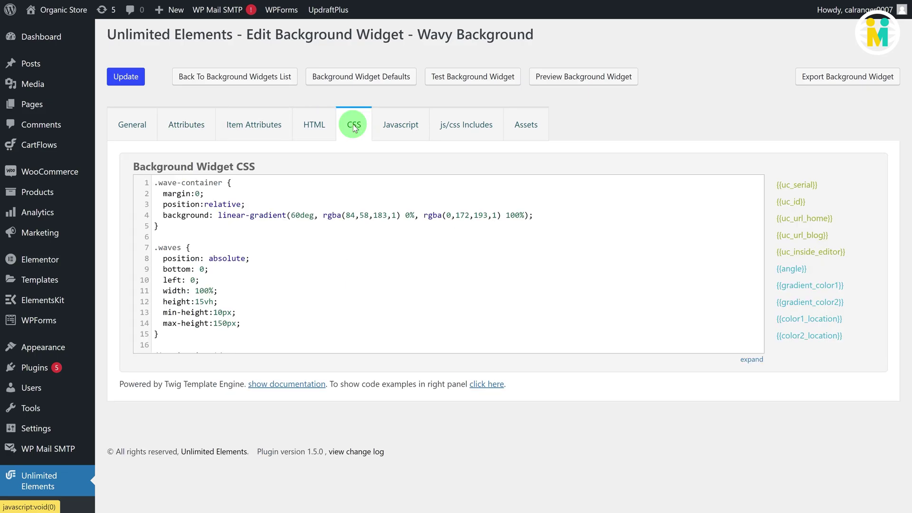
scroll(798, 281, down, 5)
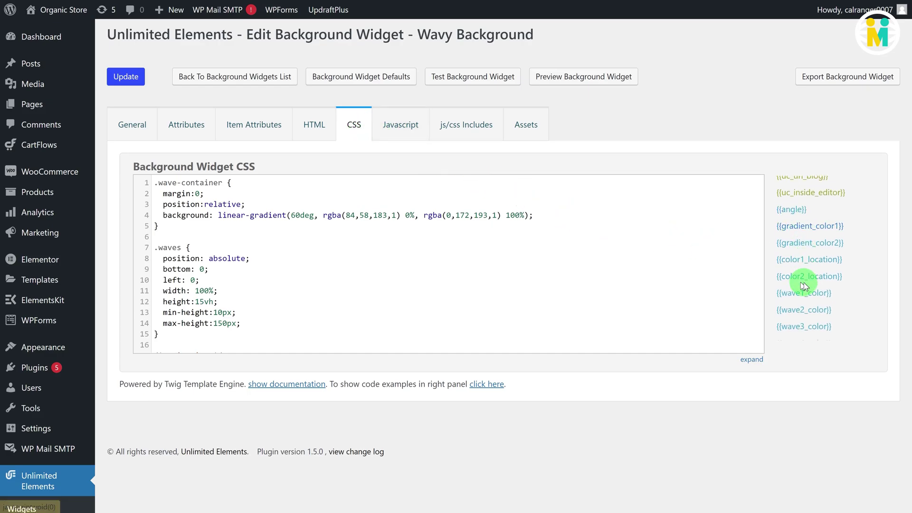
scroll(805, 287, up, 3)
scroll(805, 287, up, 2)
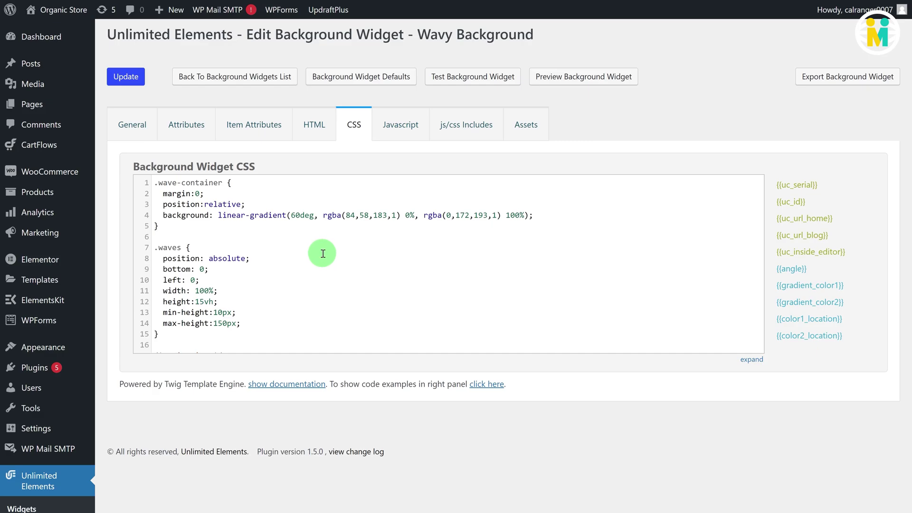
- Replace the 60 in the .wave-container linear-gradient with the {{angle}} placeholder, keeping the deg unit
click(298, 215)
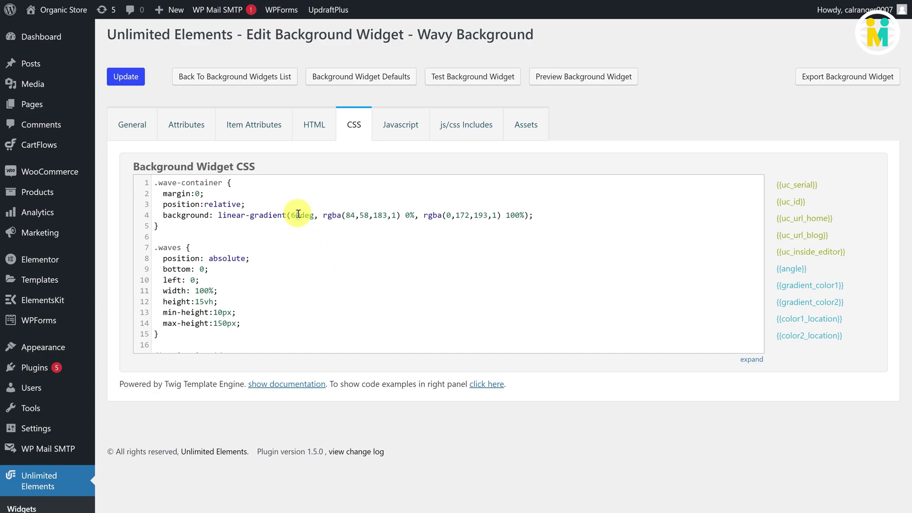
click(293, 215)
double_click(293, 215)
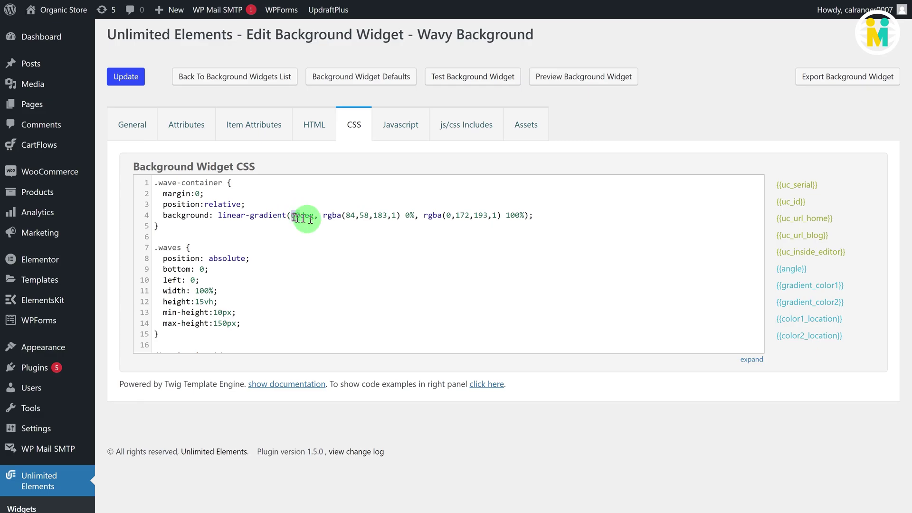
click(791, 269)
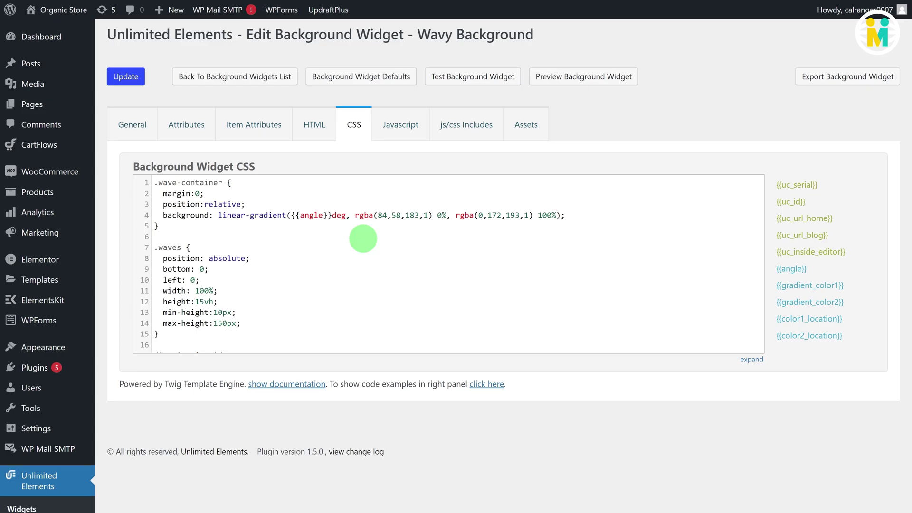
- Replace the two rgba colors of the linear-gradient with the {{gradient_color1}} and {{gradient_color2}} placeholders
double_click(341, 215)
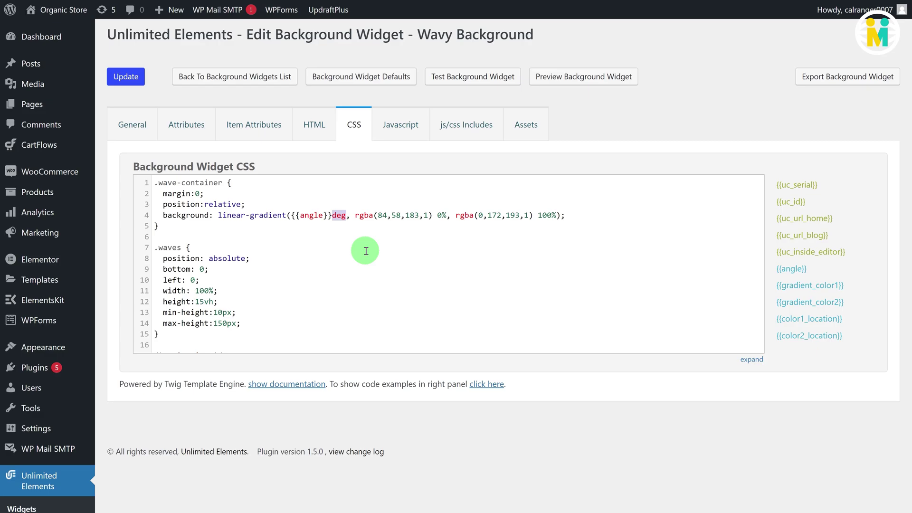
drag(355, 215, 547, 218)
click(792, 285)
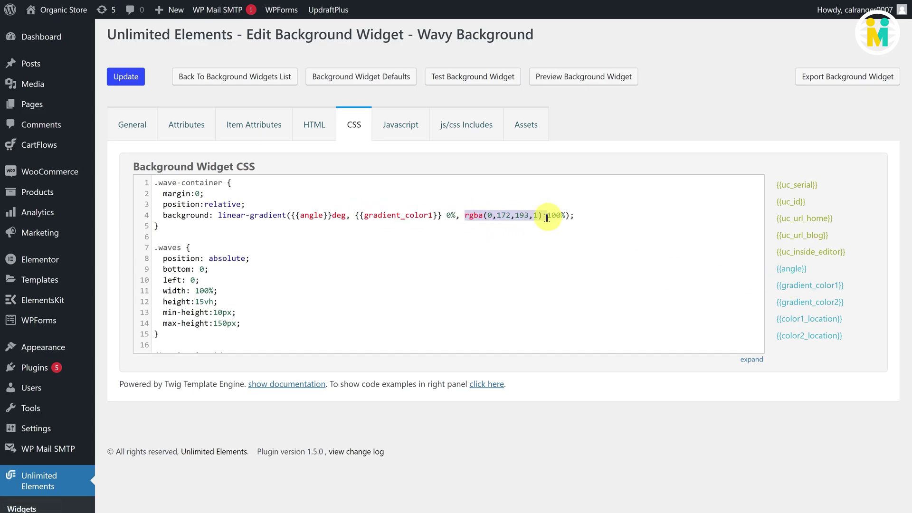
click(792, 303)
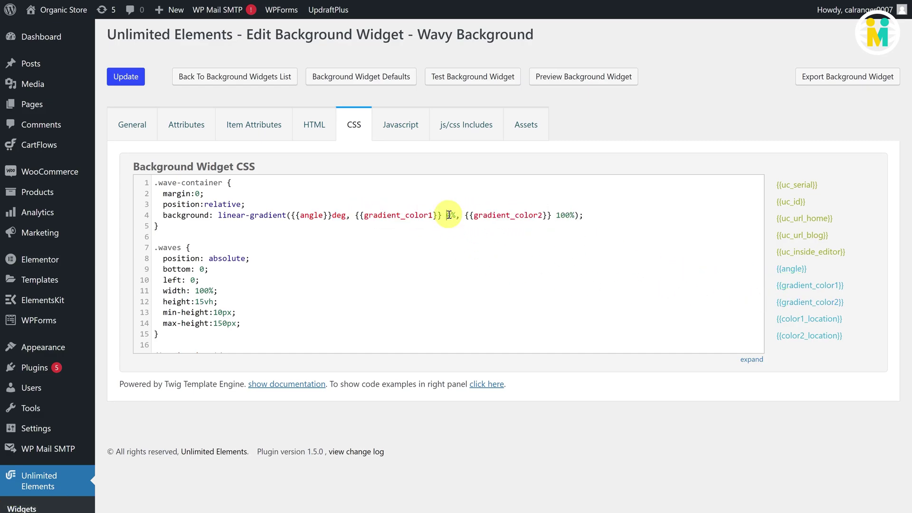
- Replace the gradient's 0 and 100 percent stops with {{color1_location}} and {{color2_location}}, keeping the percent signs
click(798, 319)
drag(638, 216, 651, 216)
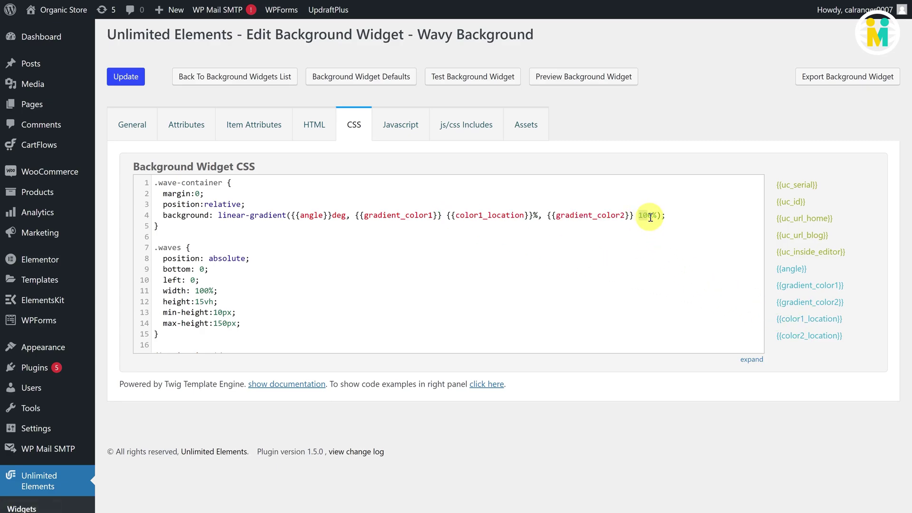
click(792, 335)
- In the main .waves rule, replace the height, min-height and max-height numbers with {{waves_height}}, {{waves_min_height}} and {{waves_max_height}}
scroll(801, 312, down, 4)
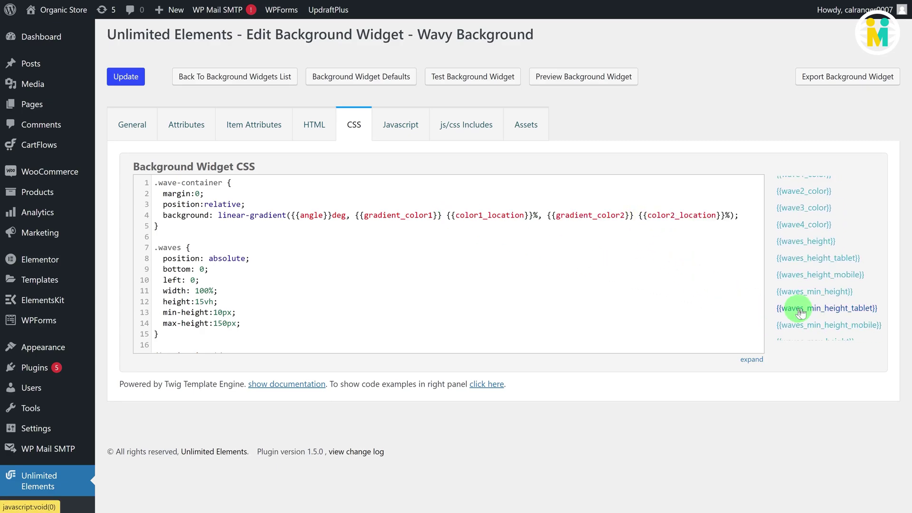
scroll(800, 313, down, 1)
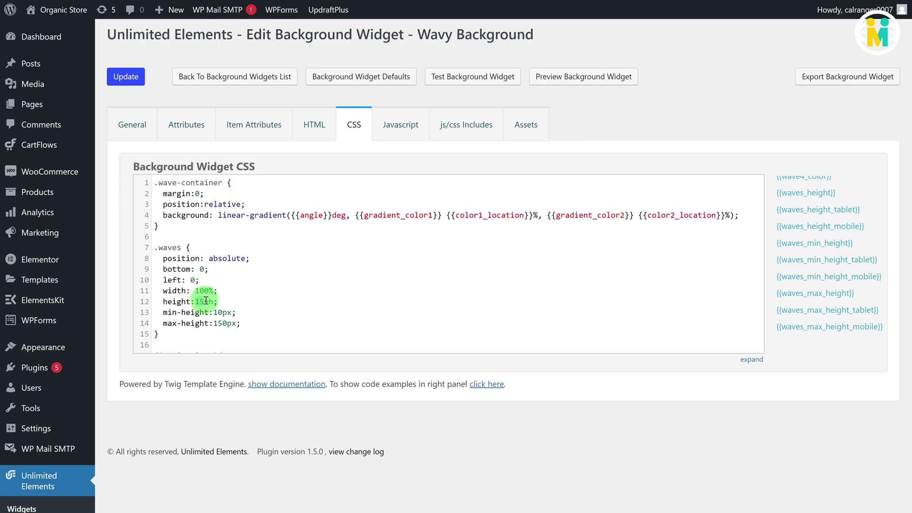
drag(195, 301, 206, 300)
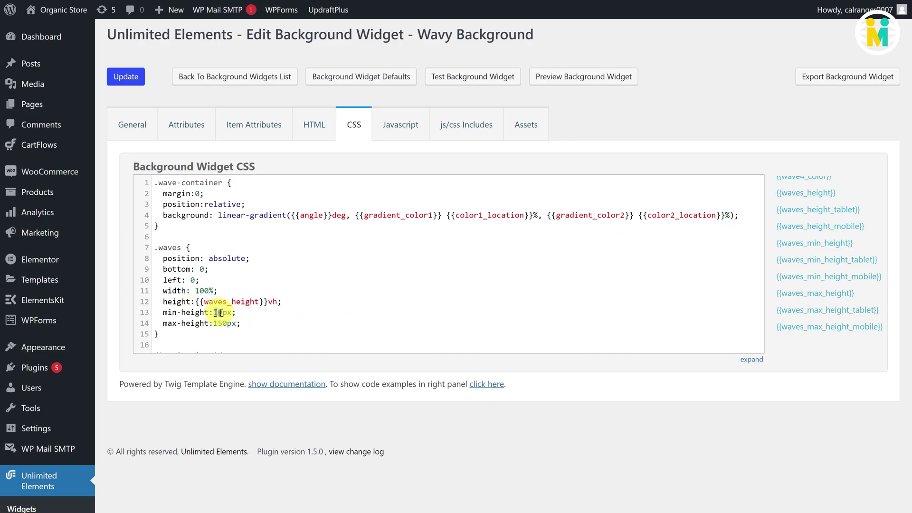
mouse_move(223, 312)
mouse_down()
mouse_move(214, 313)
mouse_move(227, 324)
mouse_up()
click(807, 243)
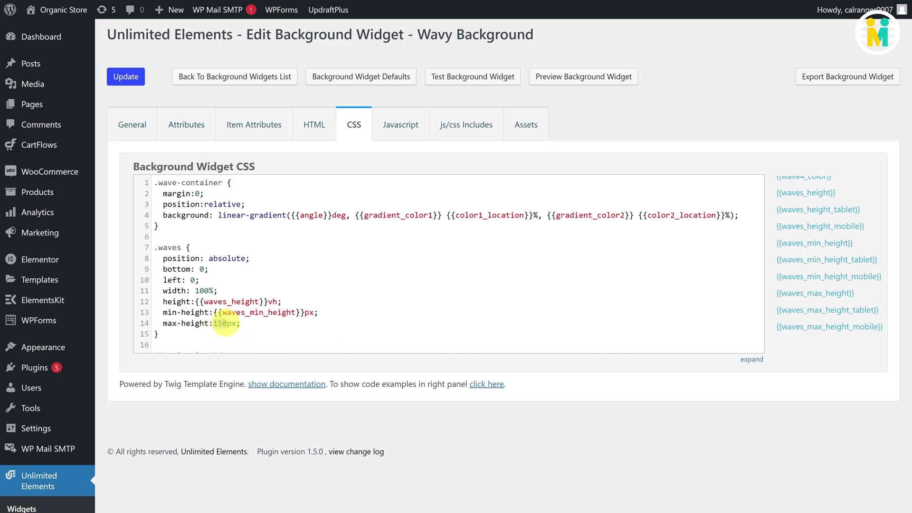
click(808, 293)
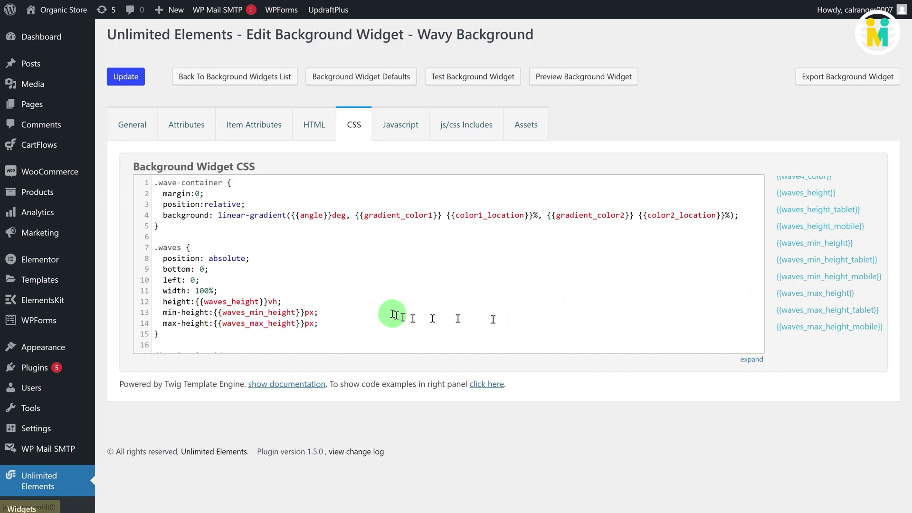
- In the tablet media query, replace the .waves height and min-height numbers with {{waves_height_tablet}} and {{waves_min_height_tablet}}
scroll(334, 294, down, 3)
scroll(334, 294, down, 7)
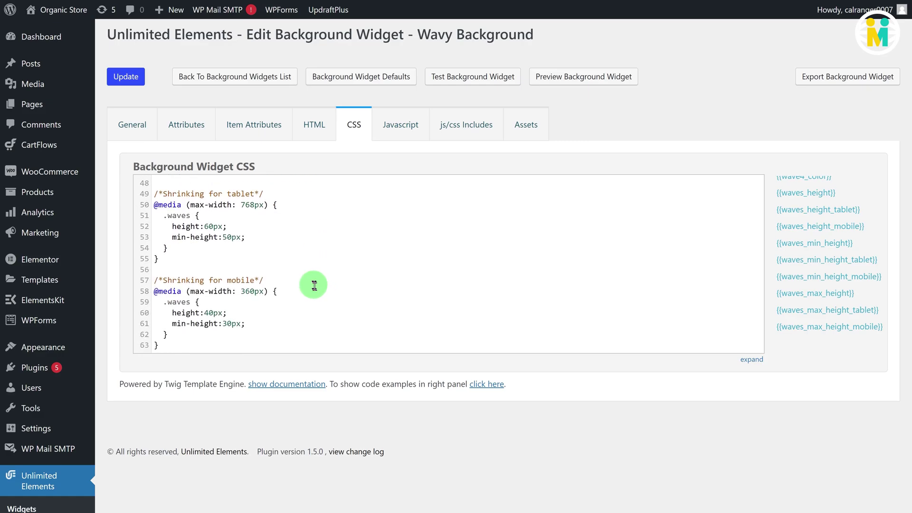
drag(214, 230, 205, 230)
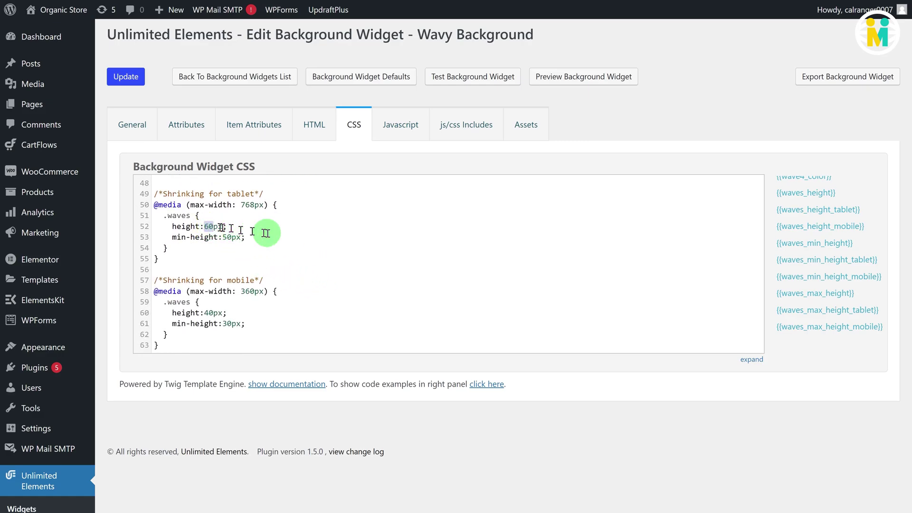
click(818, 210)
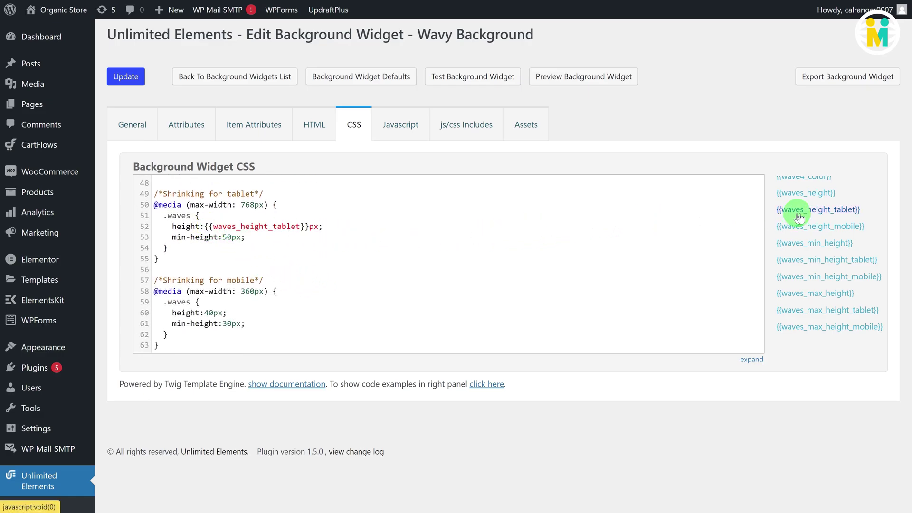
drag(232, 237, 223, 237)
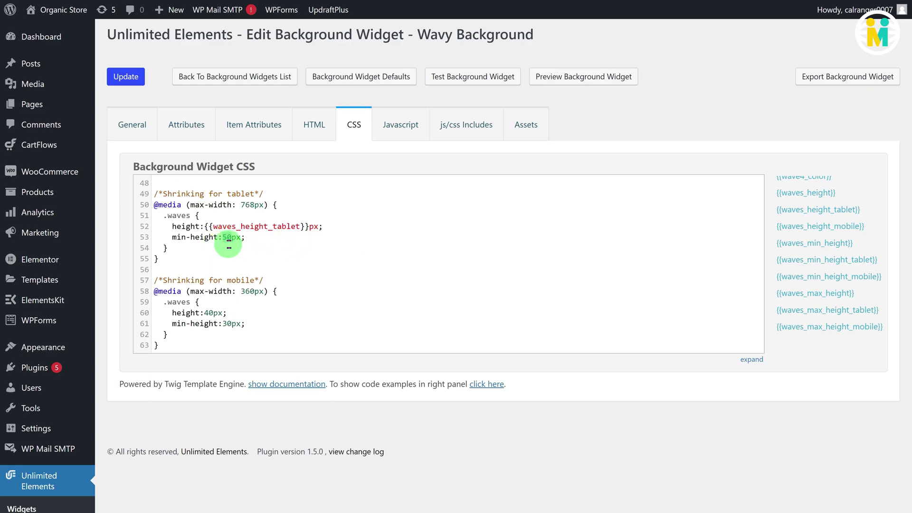
click(827, 259)
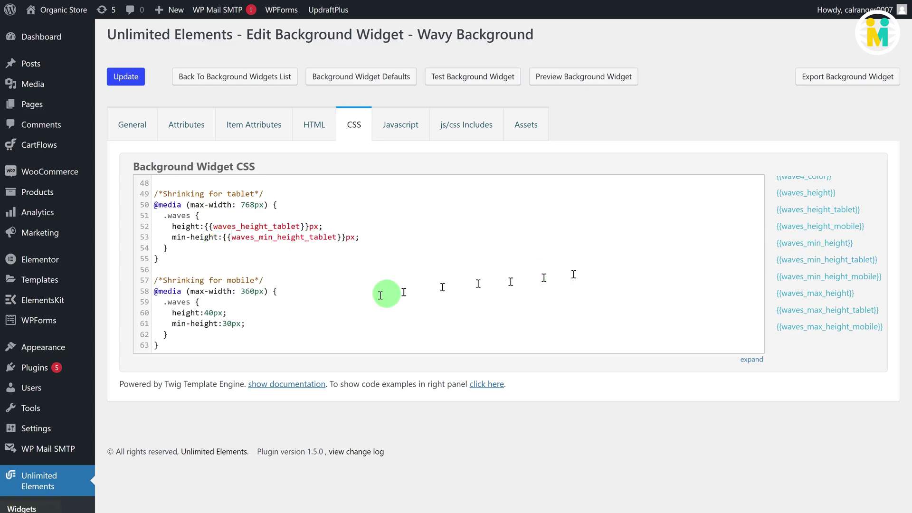
- In the mobile media query, replace the .waves height and min-height numbers with {{waves_height_mobile}} and {{waves_min_height_mobile}}
drag(205, 312, 223, 324)
click(790, 226)
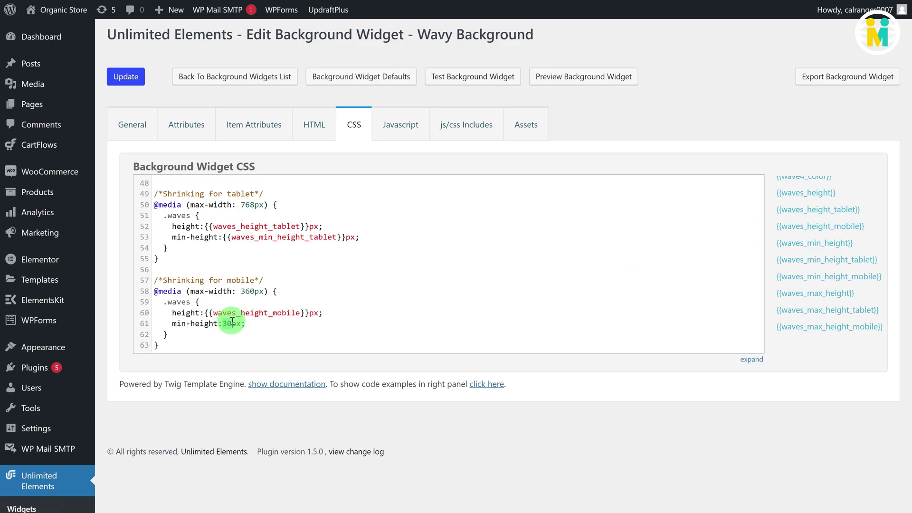
click(815, 276)
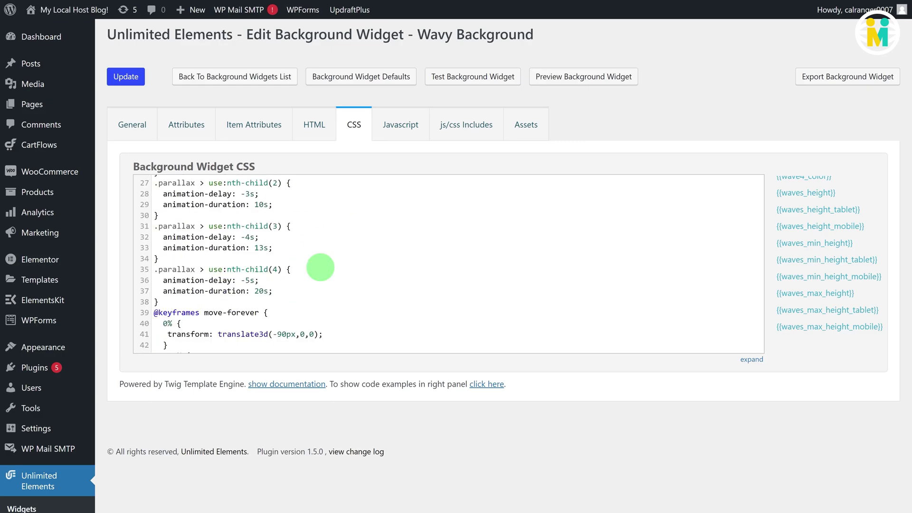
- In the widget's HTML, replace the rgba fills of the four use elements with {{wave1_color}}, {{wave2_color}}, {{wave3_color}} and {{wave4_color}}
scroll(322, 267, up, 5)
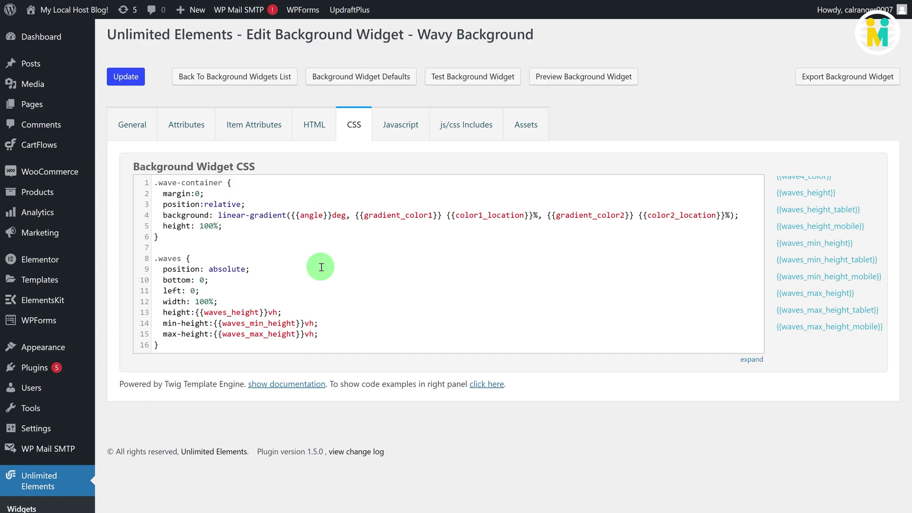
click(314, 129)
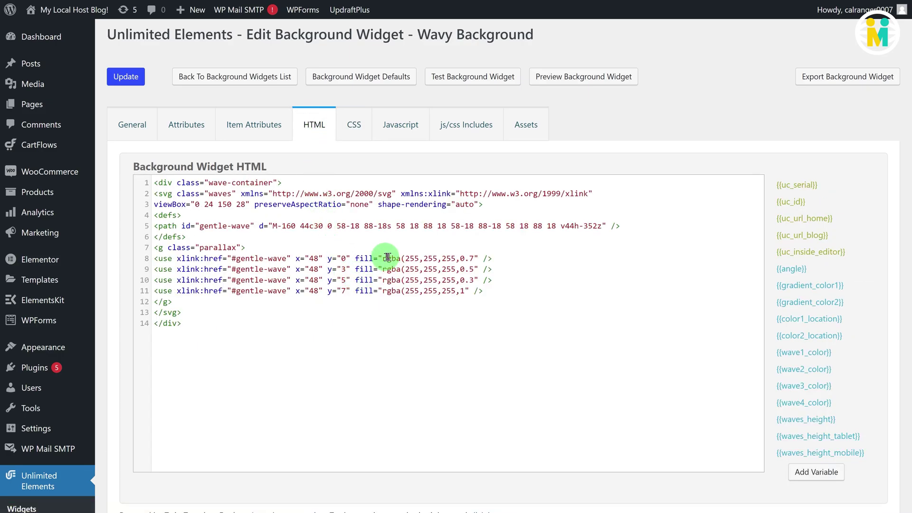
drag(382, 258, 478, 258)
click(475, 259)
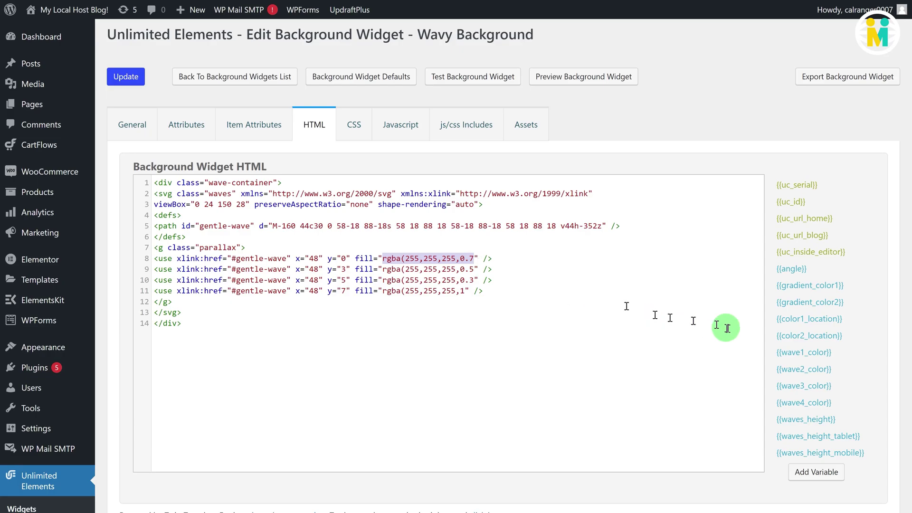
click(814, 353)
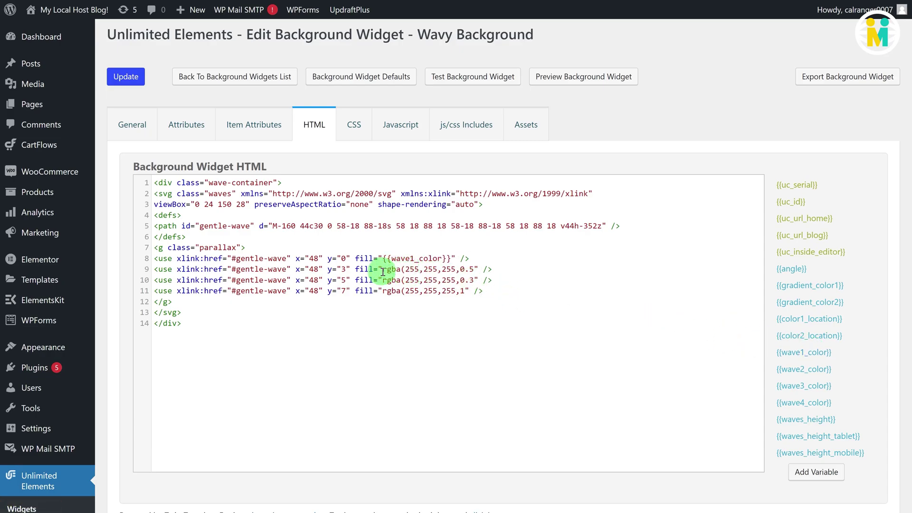
drag(383, 272, 467, 269)
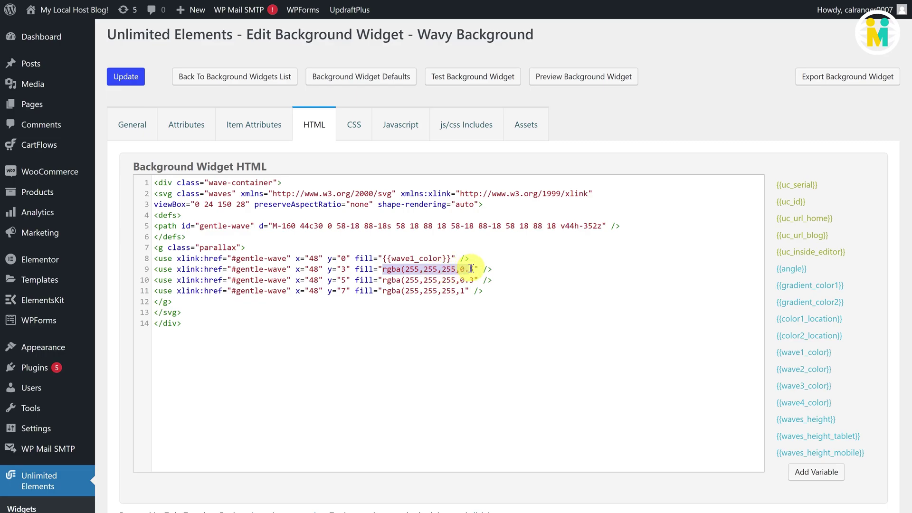
click(799, 371)
drag(383, 281, 475, 281)
click(804, 385)
drag(383, 290, 463, 291)
click(804, 403)
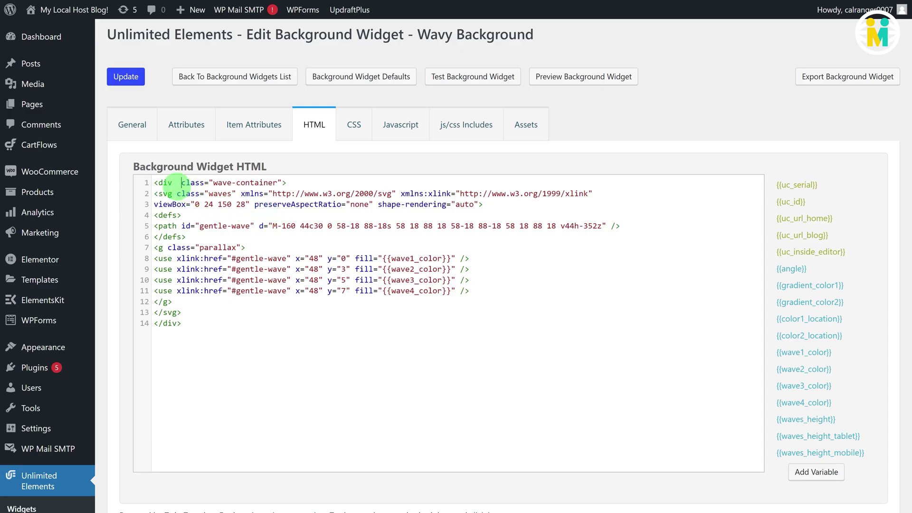
- Add the attribute id="{{uc_id}}" to both the wave-container div and the waves svg tag in the HTML
text(id="")
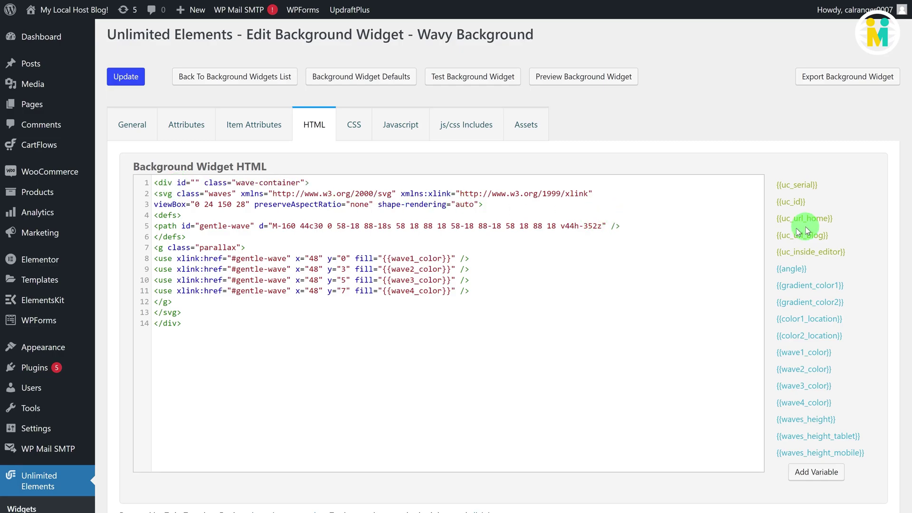
click(803, 202)
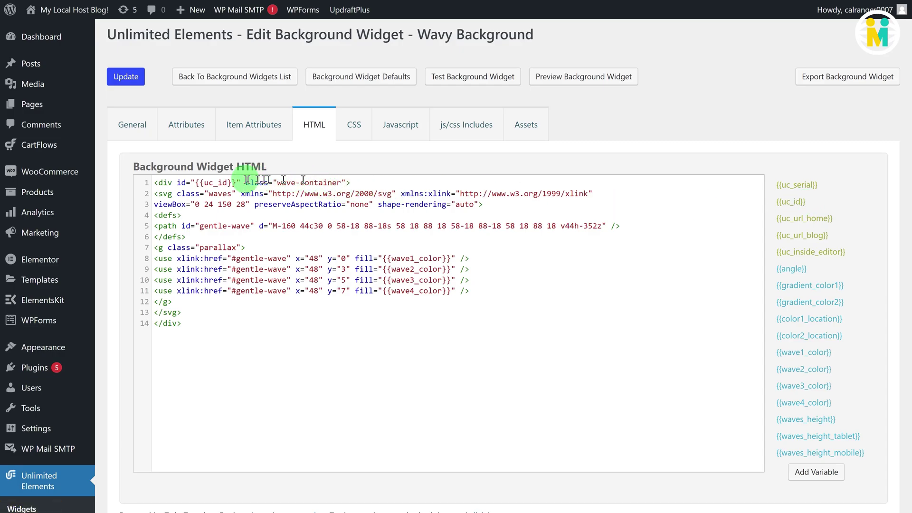
drag(243, 180, 177, 180)
key(ctrl+c)
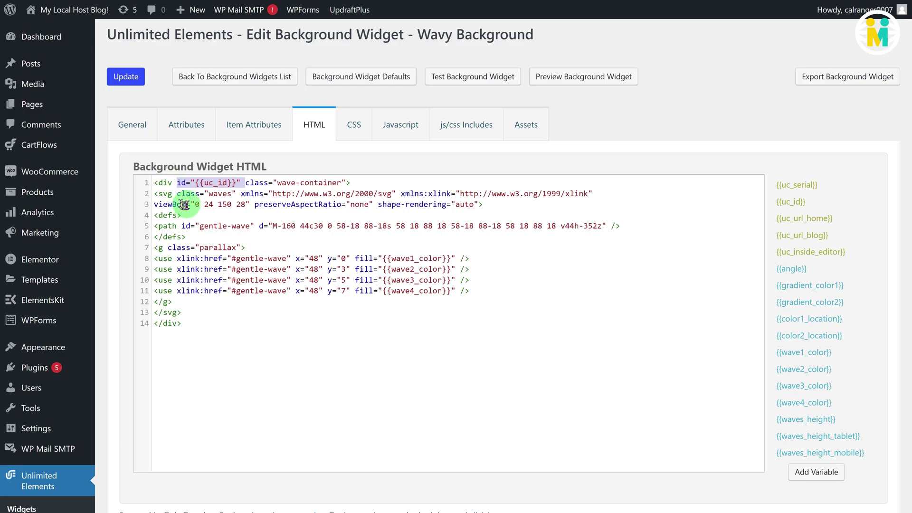
click(179, 193)
key(ctrl+v)
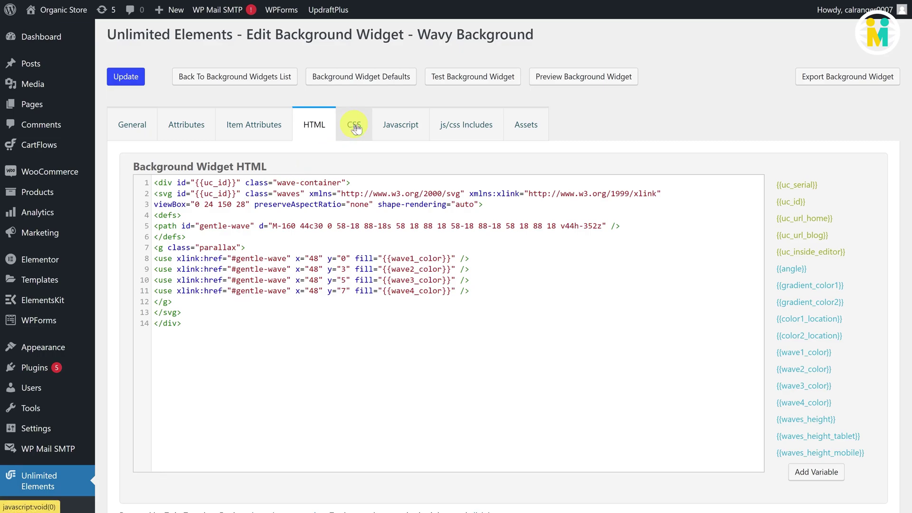
- In the widget's CSS, prefix the .wave-container selector with #{{uc_id}}
click(354, 127)
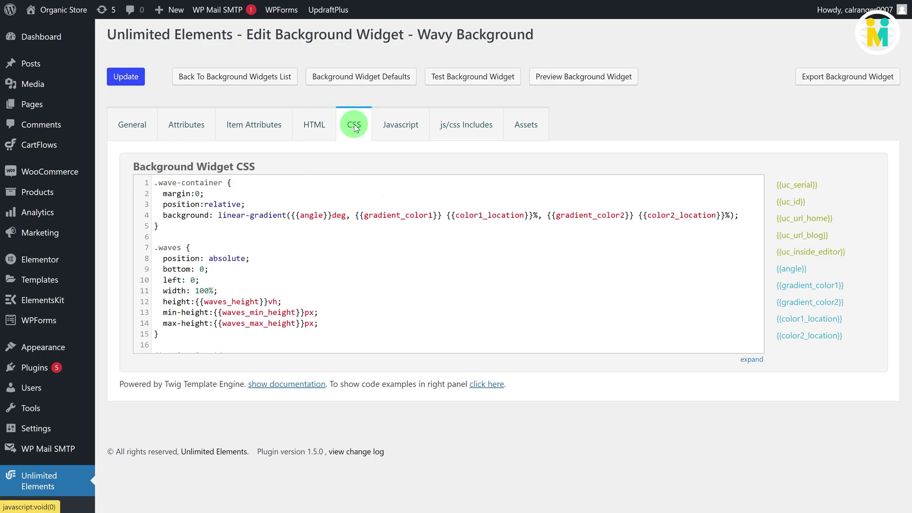
click(155, 183)
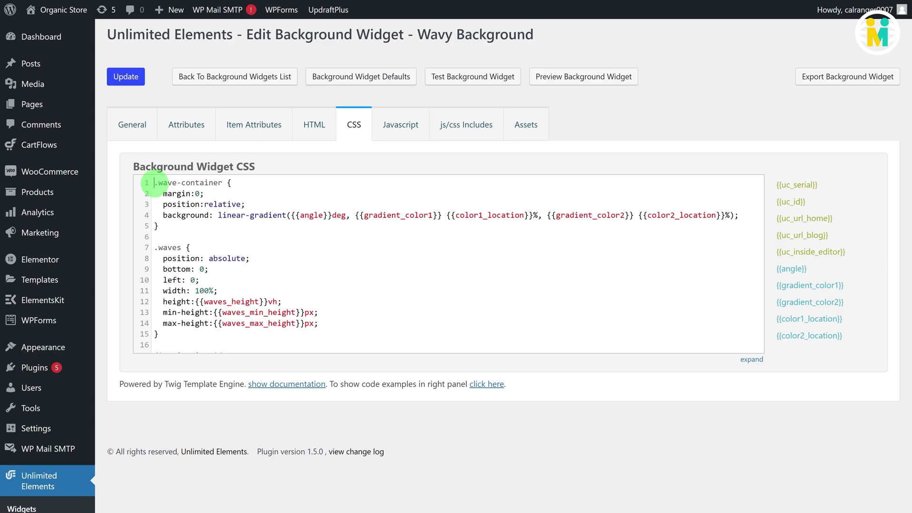
text(#)
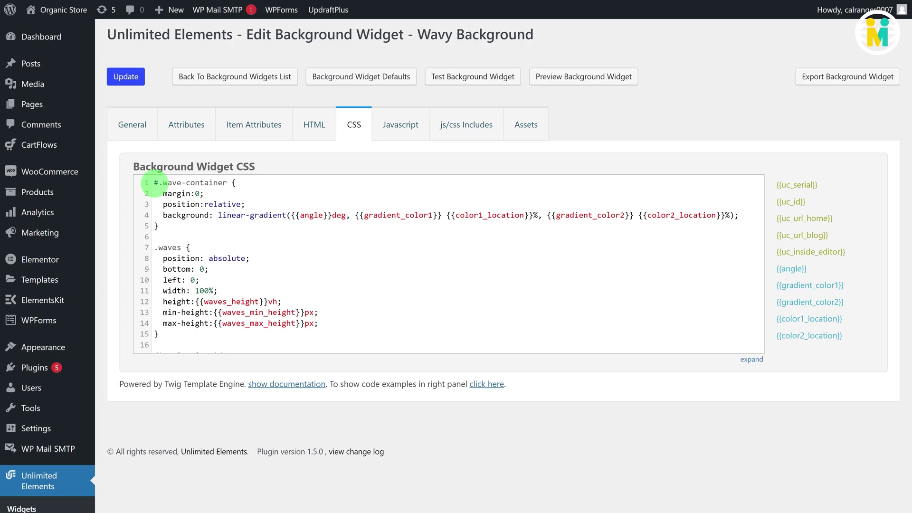
click(798, 203)
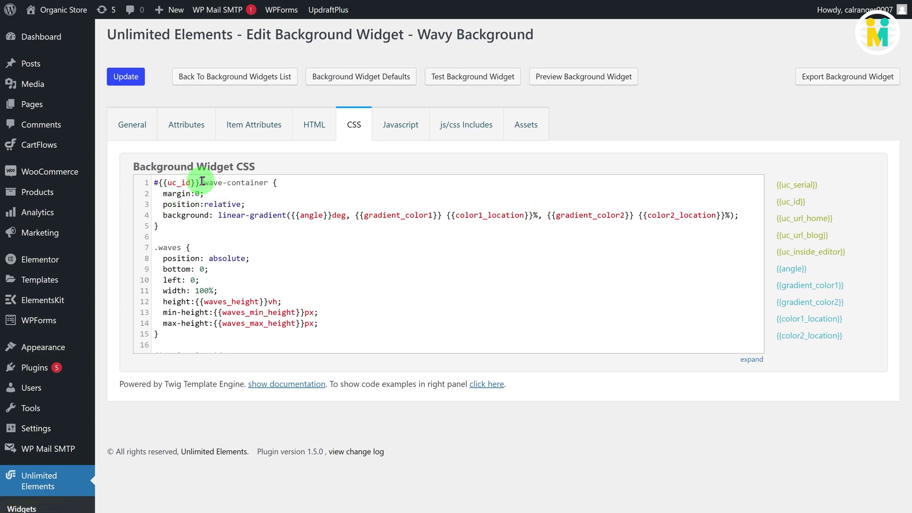
- In the widget's CSS, prefix the base .waves selector with #{{uc_id}}
drag(202, 181, 149, 188)
key(ctrl+c)
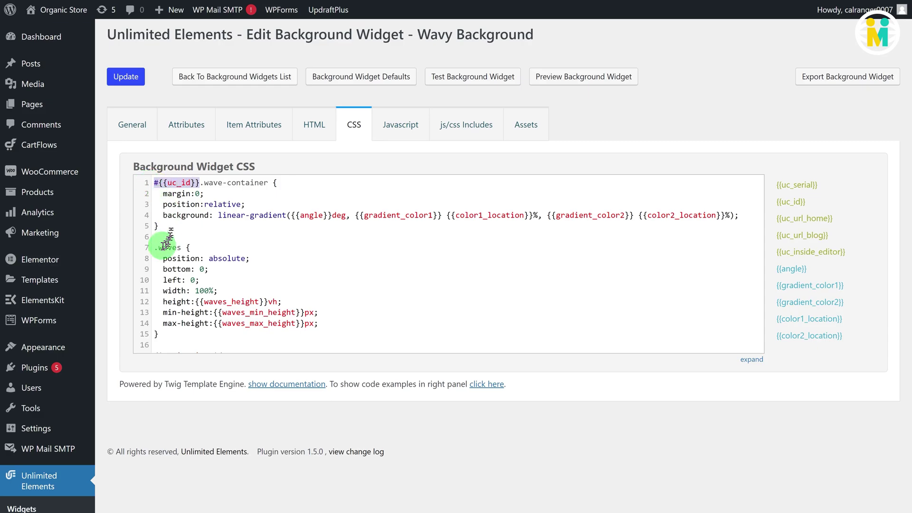
click(153, 247)
key(ctrl+v)
- Prefix the .waves selectors in the tablet and mobile media queries with #{{uc_id}} and save the widget
scroll(211, 262, down, 3)
scroll(211, 262, down, 8)
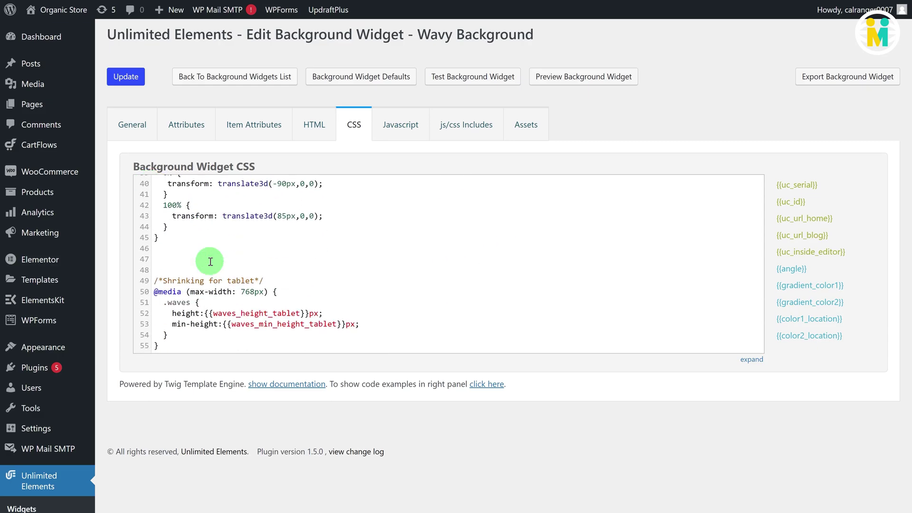
click(163, 215)
key(ctrl+v)
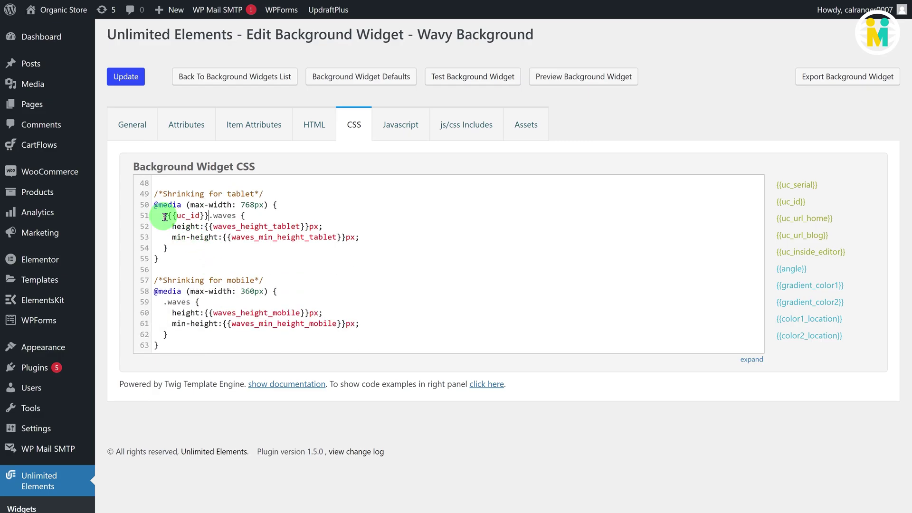
click(163, 302)
key(ctrl+v)
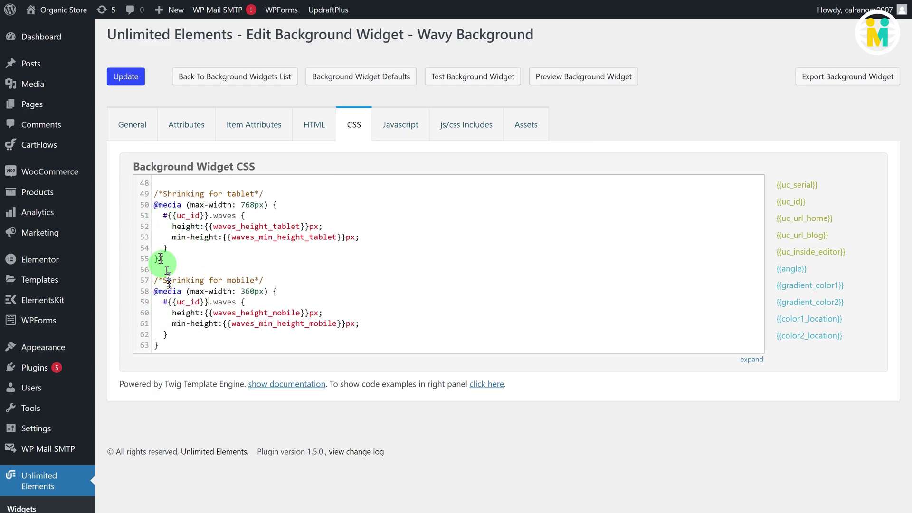
click(126, 77)
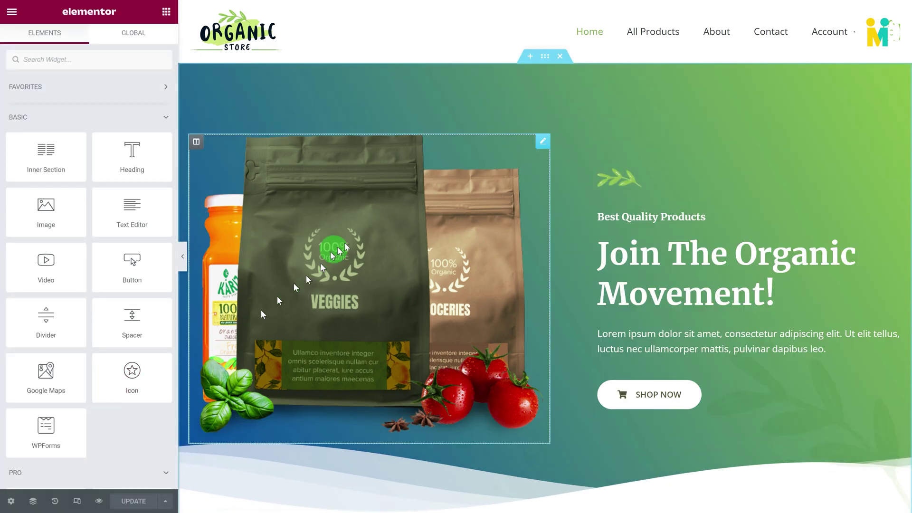
- Open the Unlimited Background style settings of the hero section in the Elementor editor
click(545, 56)
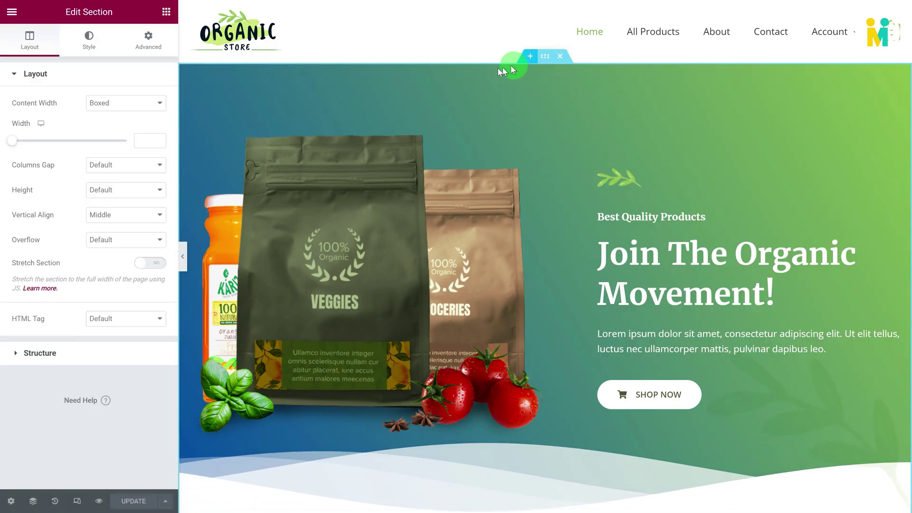
click(91, 38)
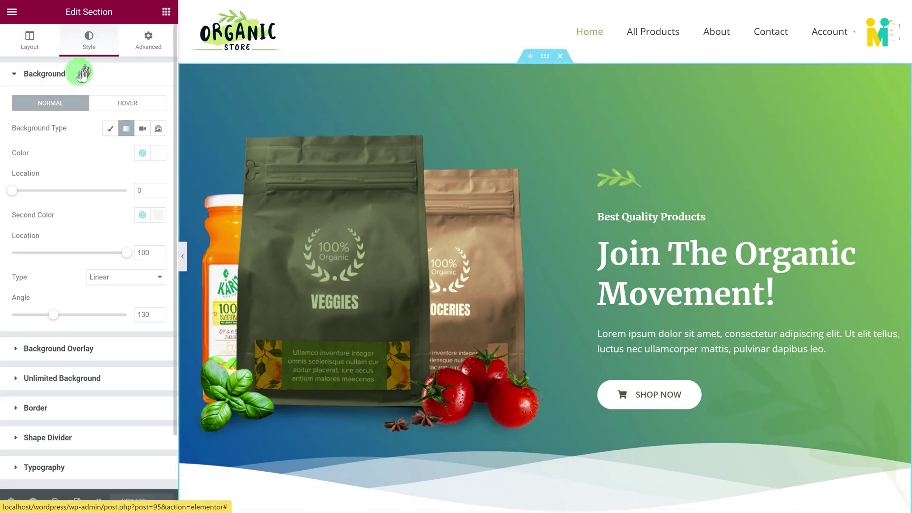
click(83, 73)
click(69, 134)
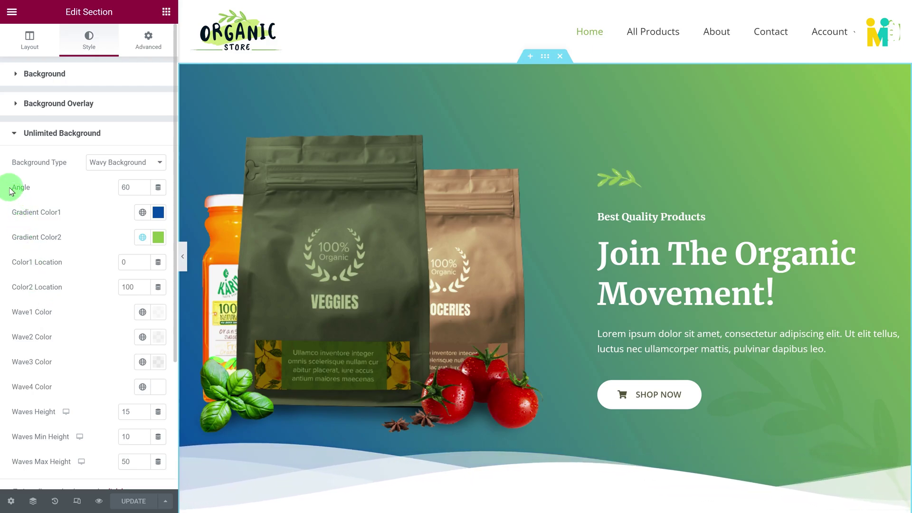
- Try the background gradient Angle at 0 and 180, and return it to 60
drag(11, 190, 32, 188)
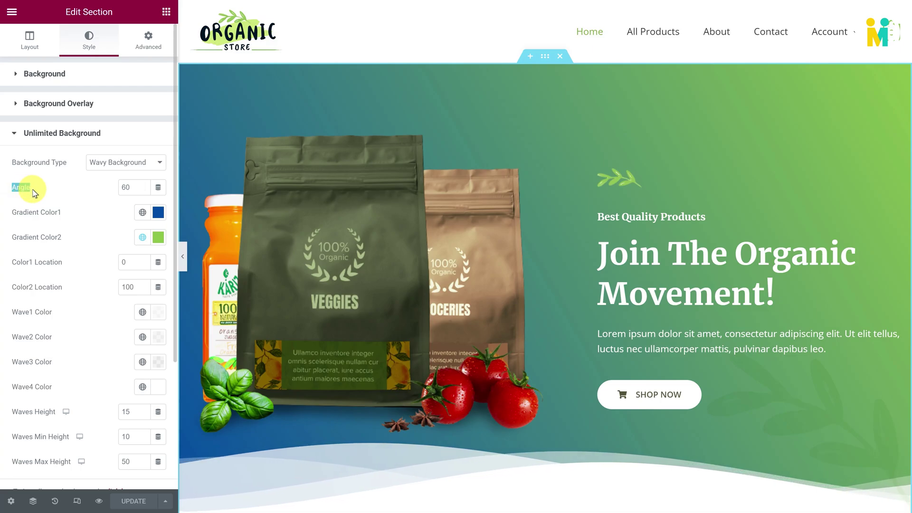
double_click(130, 189)
text(0)
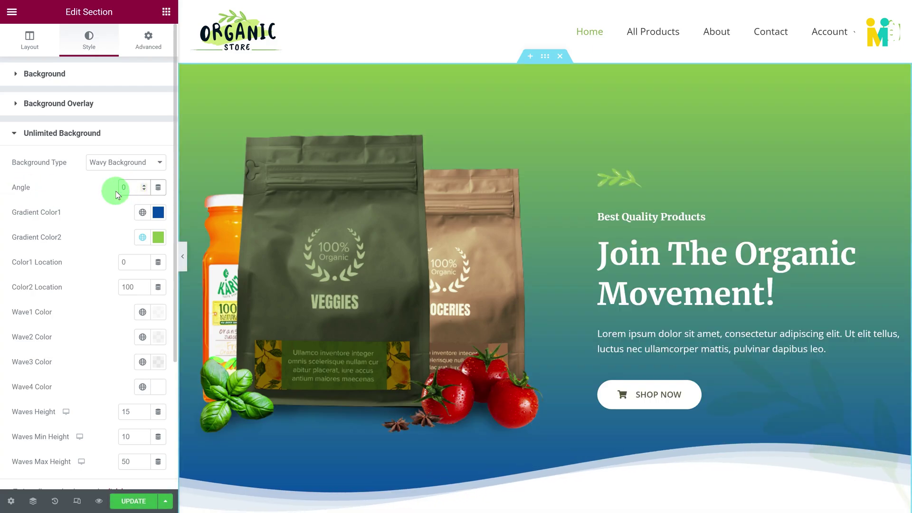
key(BackSpace)
text(18)
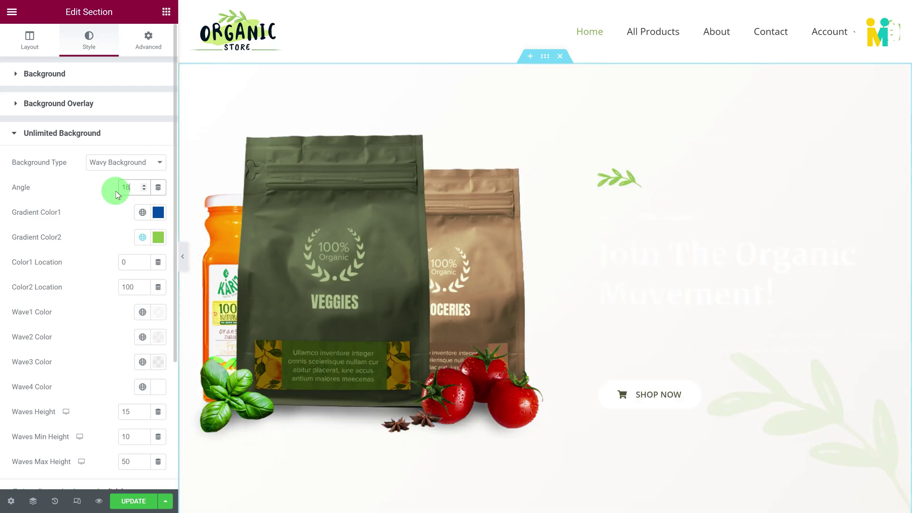
text(0)
key(BackSpace)
key(BackSpace)
key(BackSpace)
text(0)
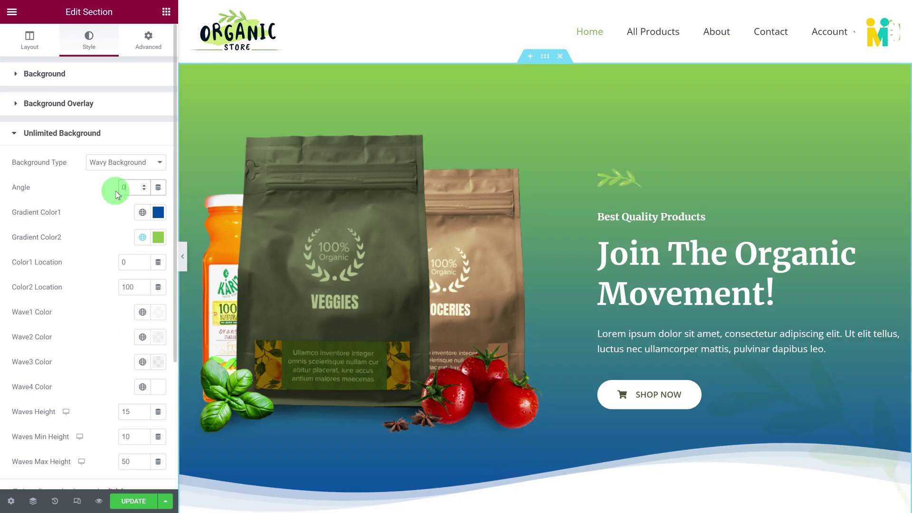
key(BackSpace)
text(60)
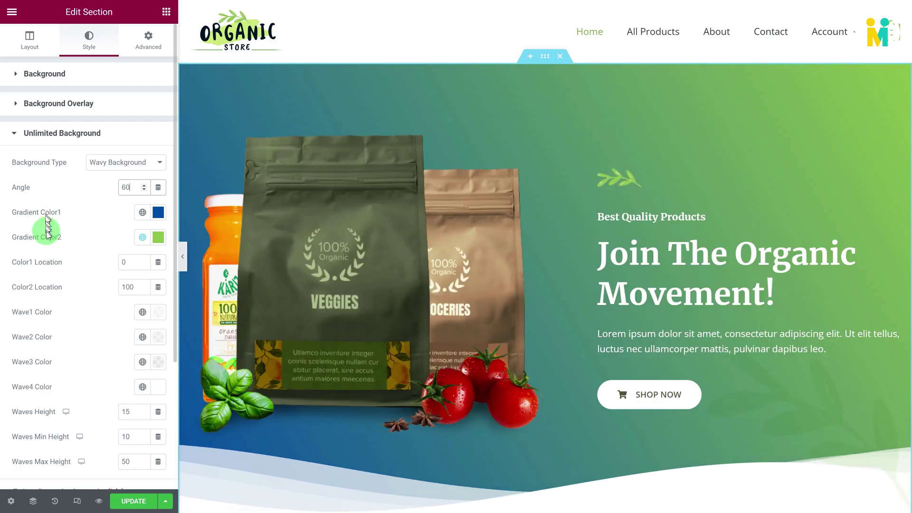
- Set Gradient Color1 of the wavy background to the darker blue #094B9B
click(159, 216)
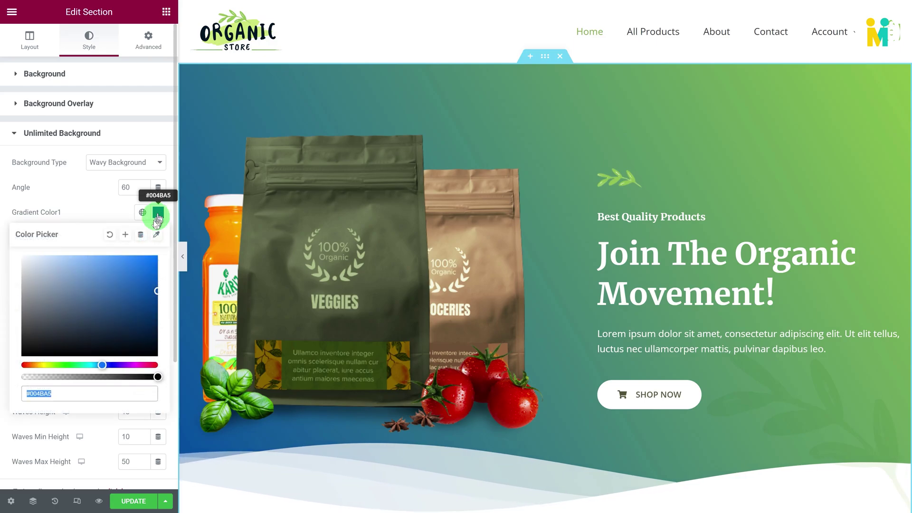
click(138, 285)
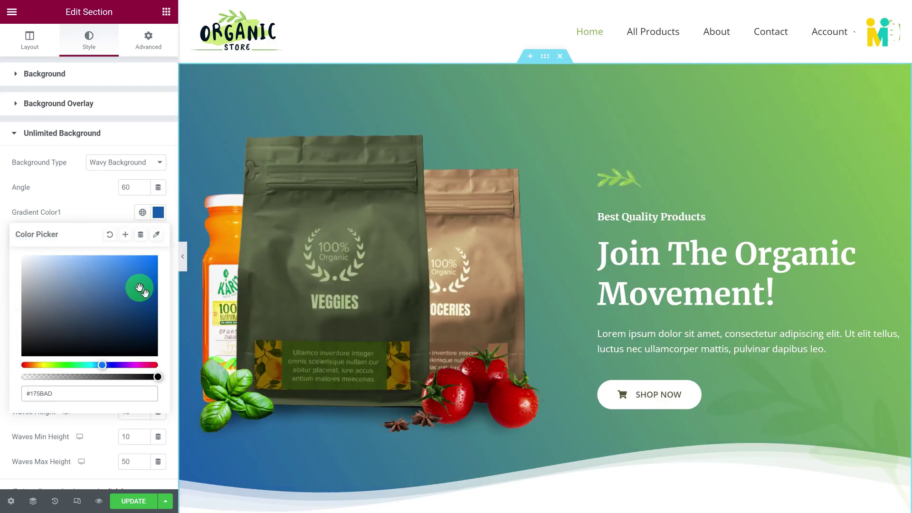
drag(142, 290, 149, 295)
click(118, 220)
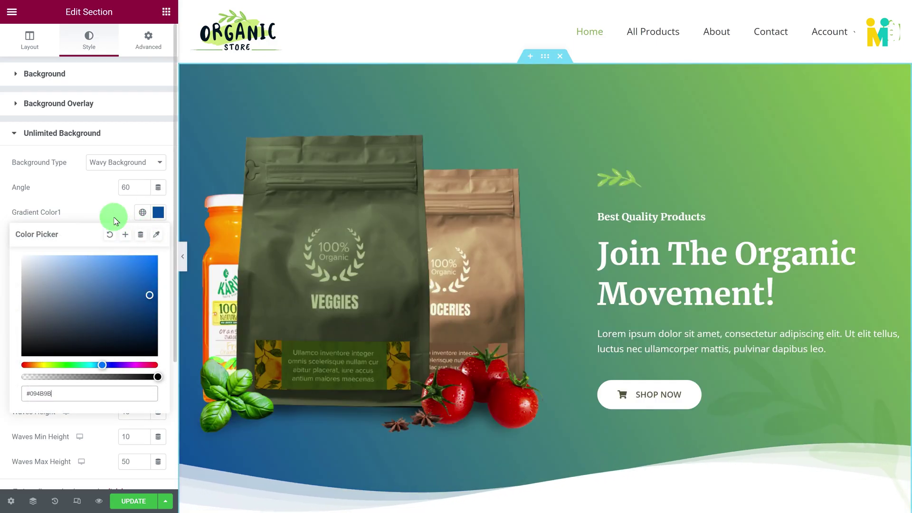
- Set Gradient Color2 of the wavy background to the dark magenta #810F56
click(158, 237)
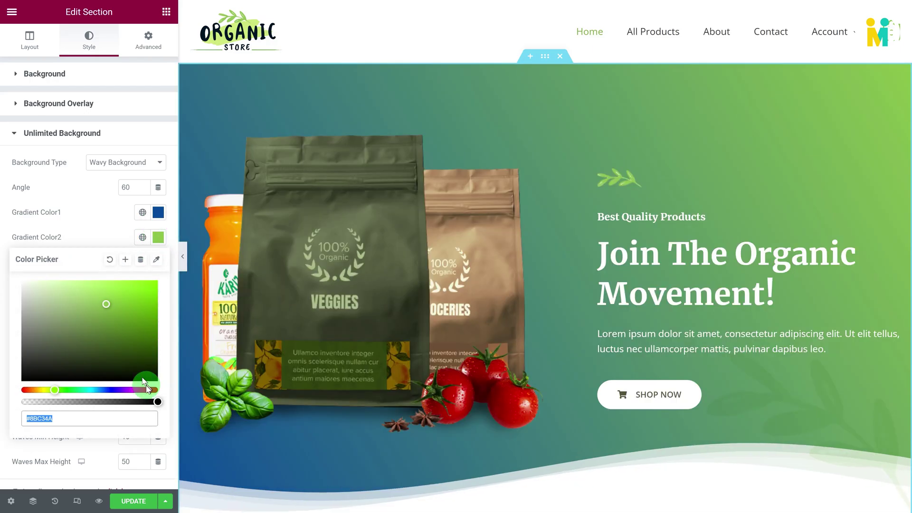
click(143, 389)
click(143, 327)
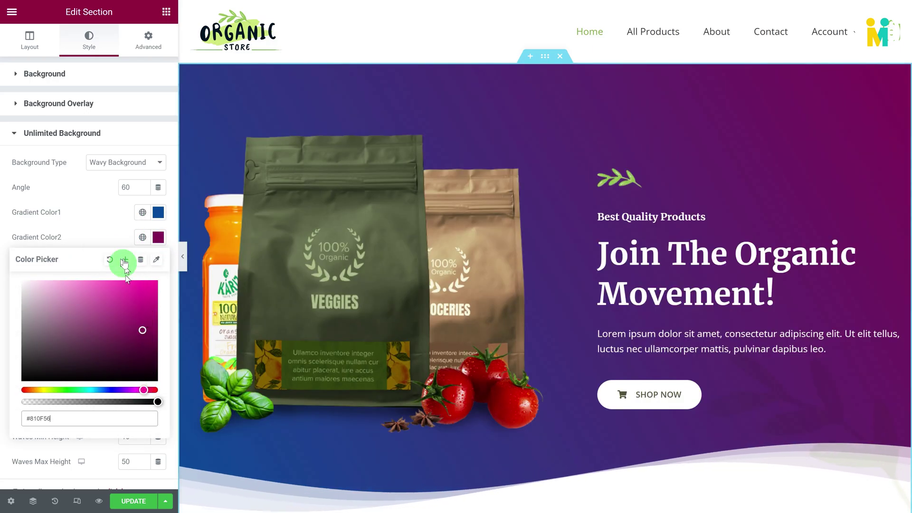
click(106, 239)
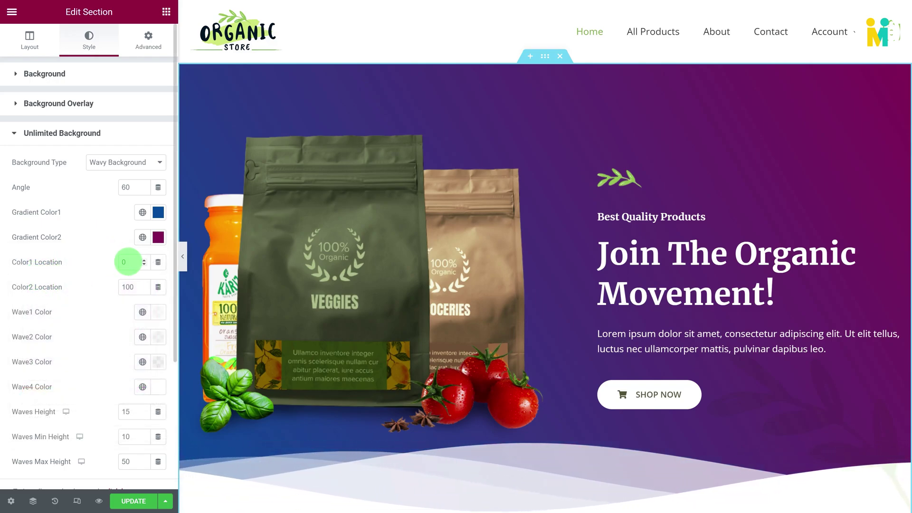
- Try a Color1 Location of 100 for the gradient and return it to 0
text(100)
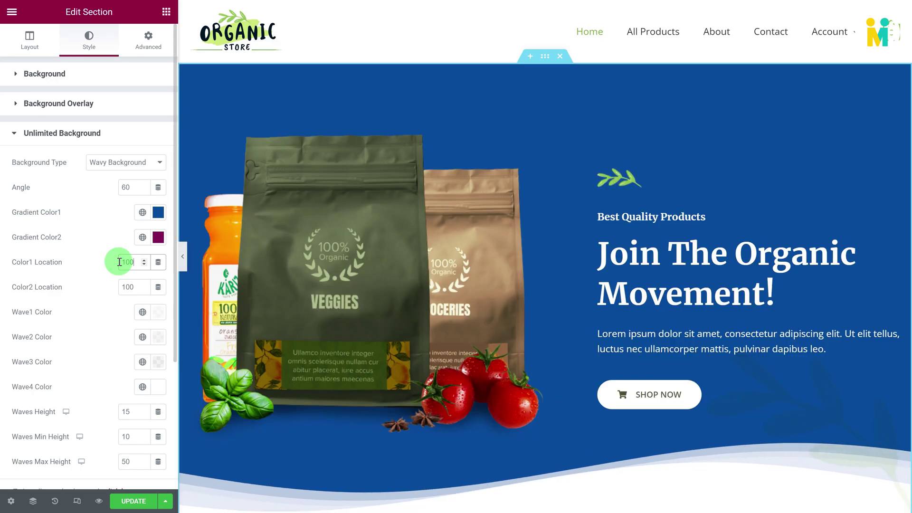
key(ctrl+a)
text(0)
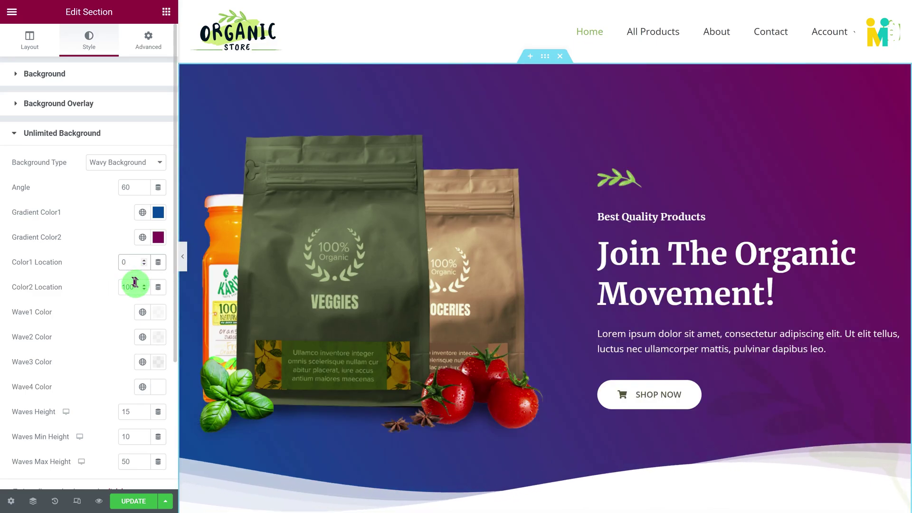
- Try a Color2 Location of 0 for the gradient and return it to 100
double_click(127, 285)
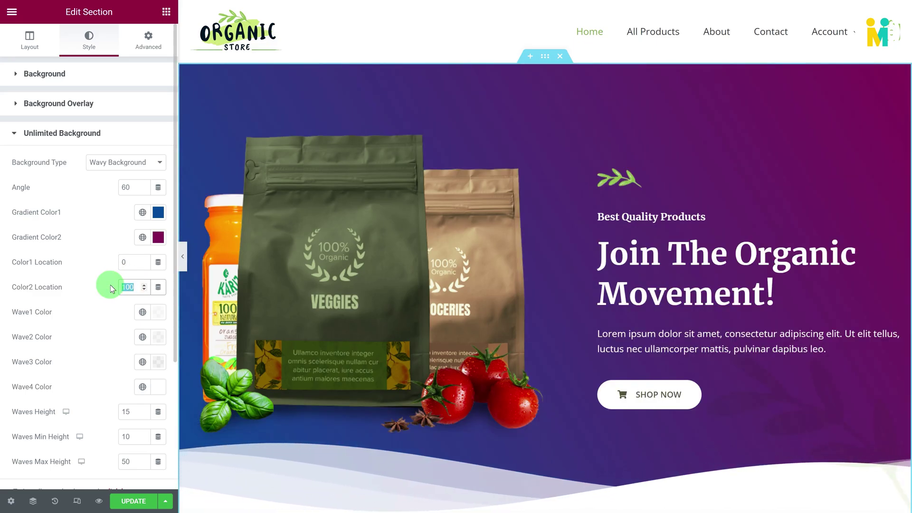
text(0)
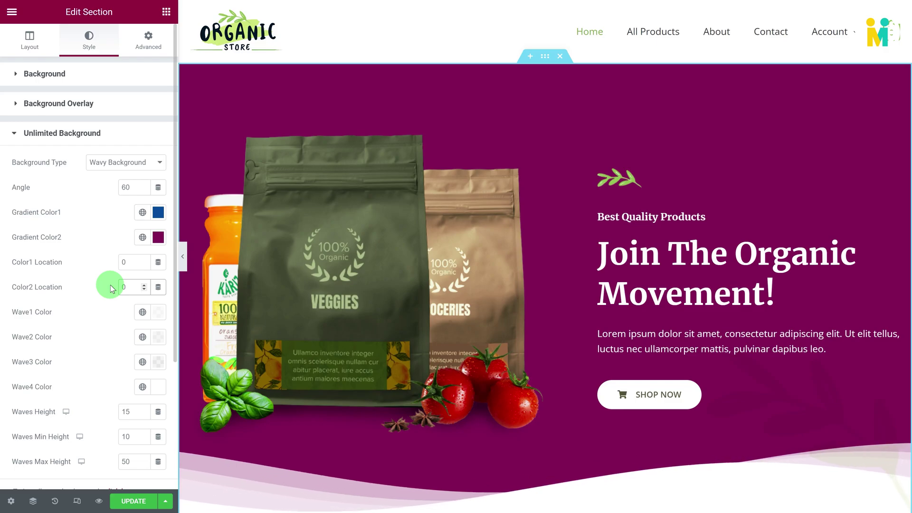
key(BackSpace)
text(10)
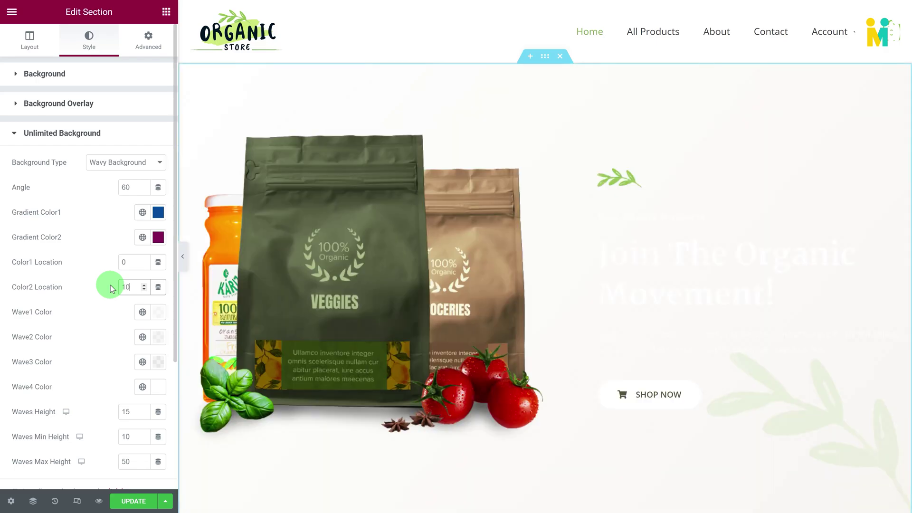
text(0)
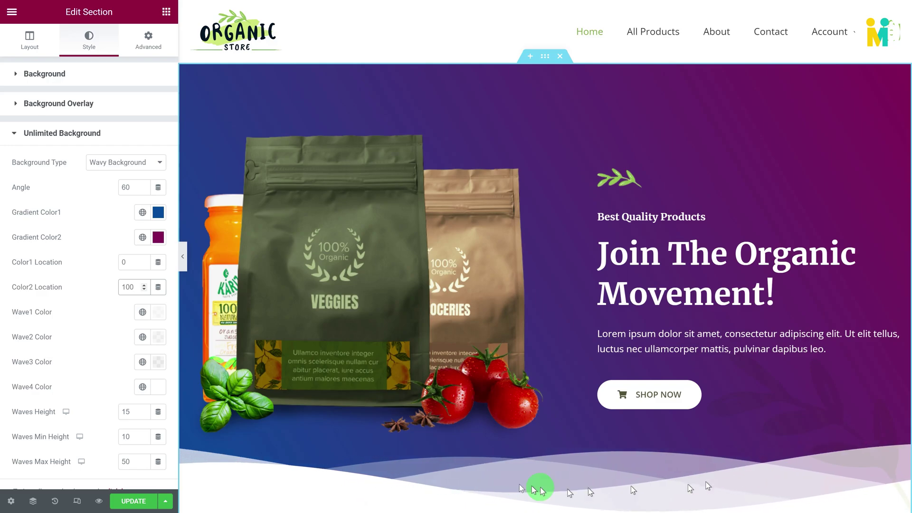
- Try a Waves Height of 25 for the section's wavy background
scroll(41, 404, down, 3)
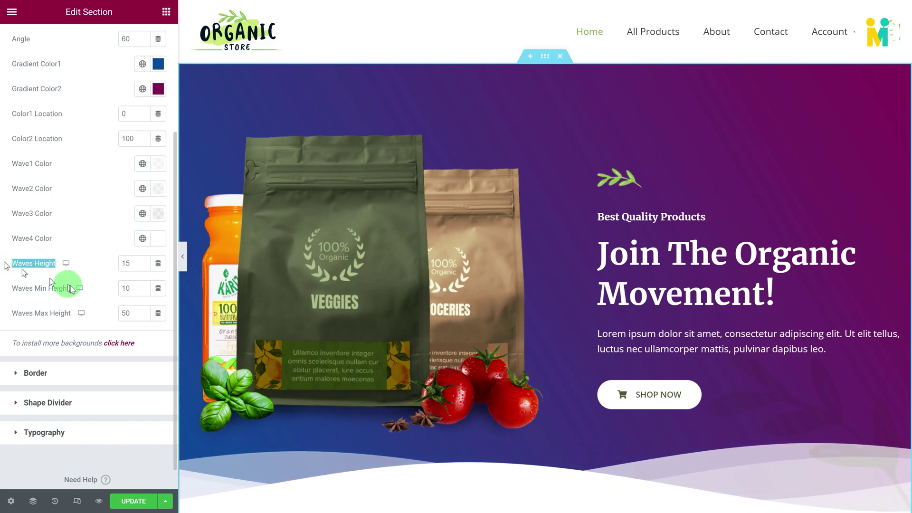
drag(81, 313, 6, 312)
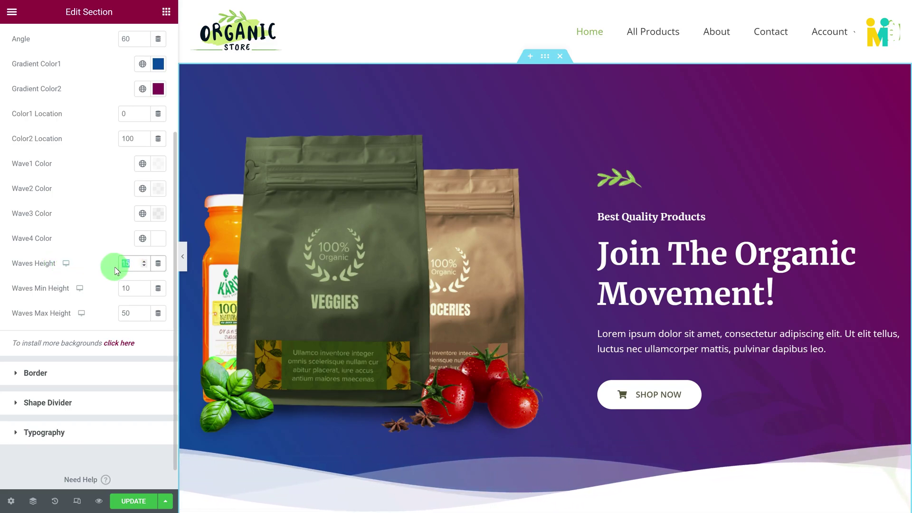
key(BackSpace)
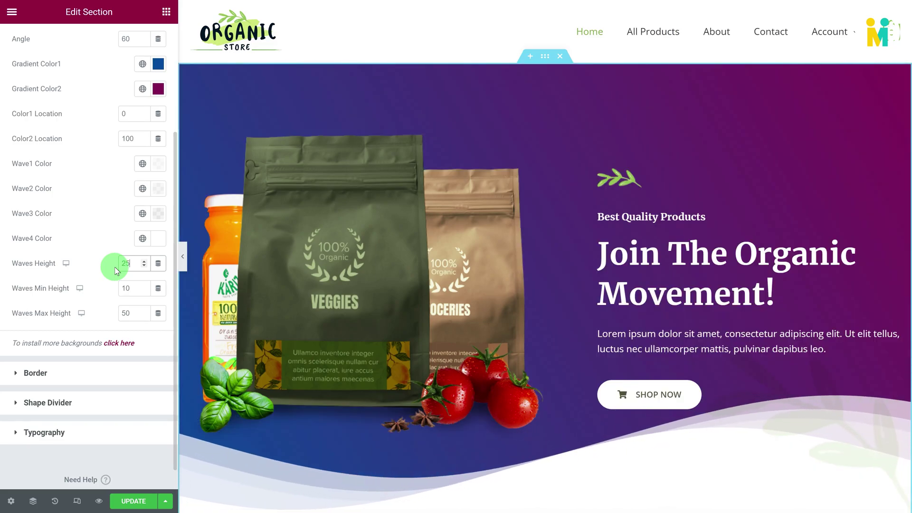
key(Tab)
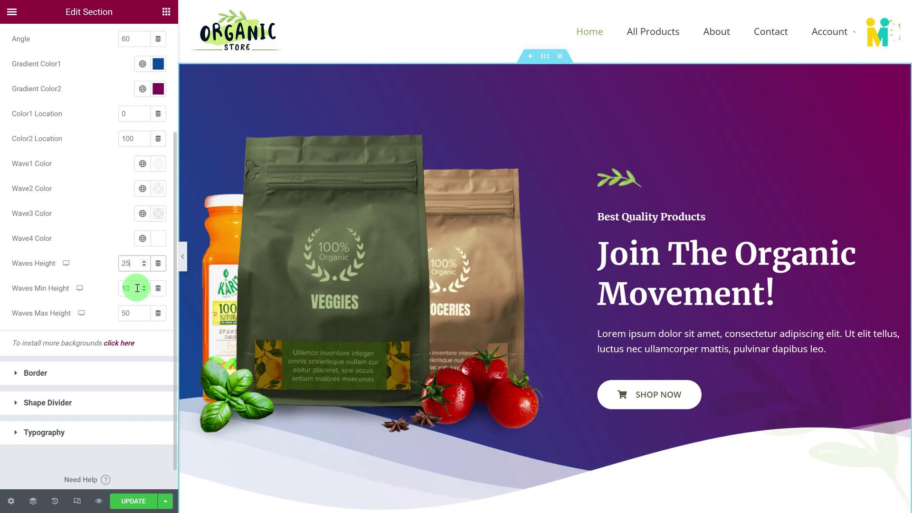
- Set both Waves Min Height and Waves Height of the wavy background to 0
text(0)
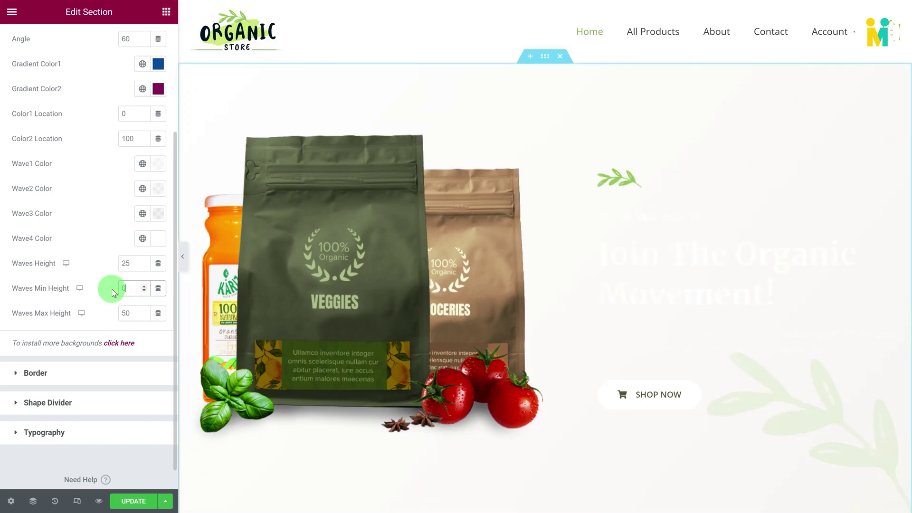
drag(133, 265, 107, 266)
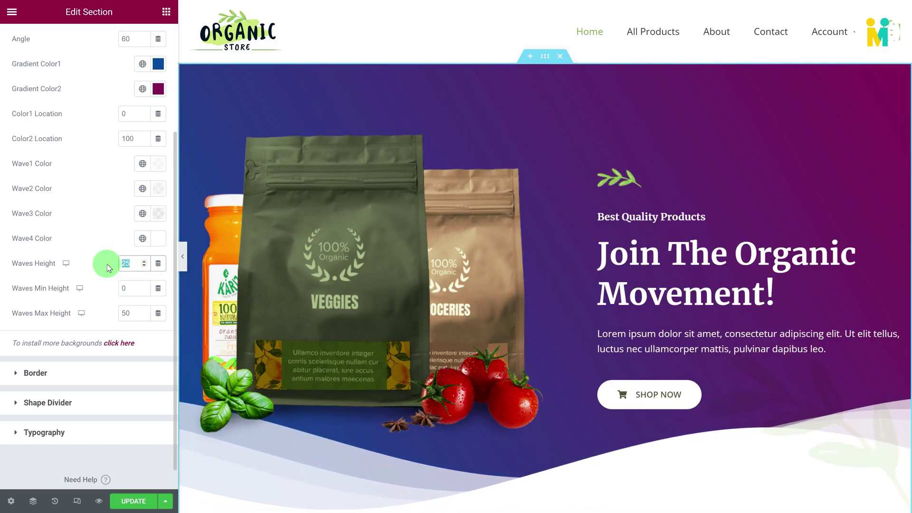
text(0)
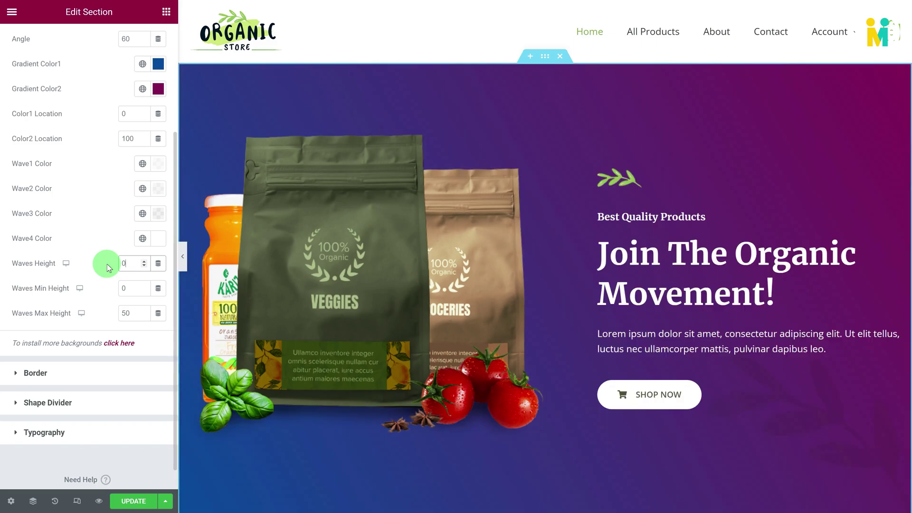
- Set the Waves Height of the wavy background to 15
scroll(233, 312, down, 1)
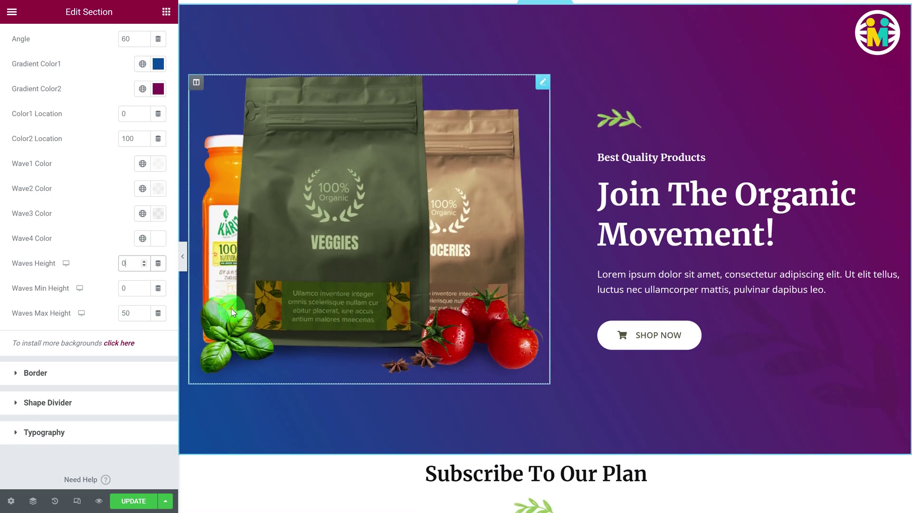
drag(127, 264, 97, 267)
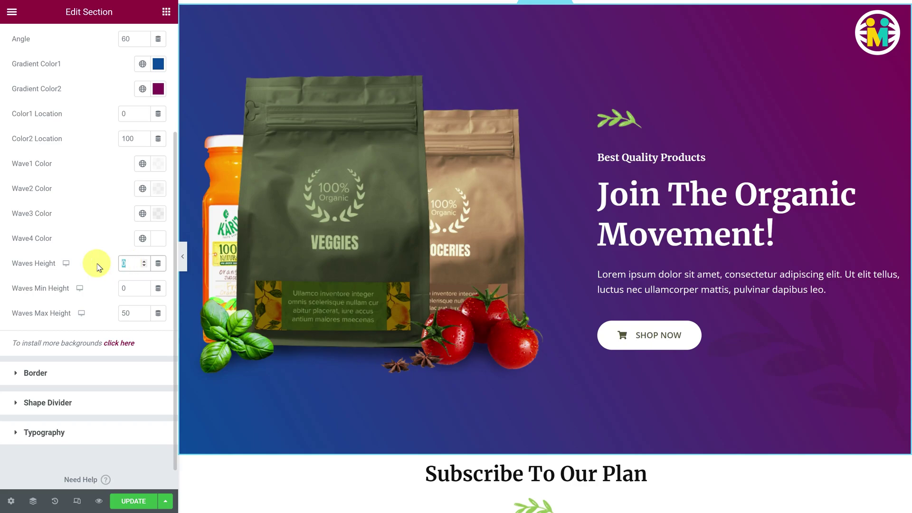
text(15)
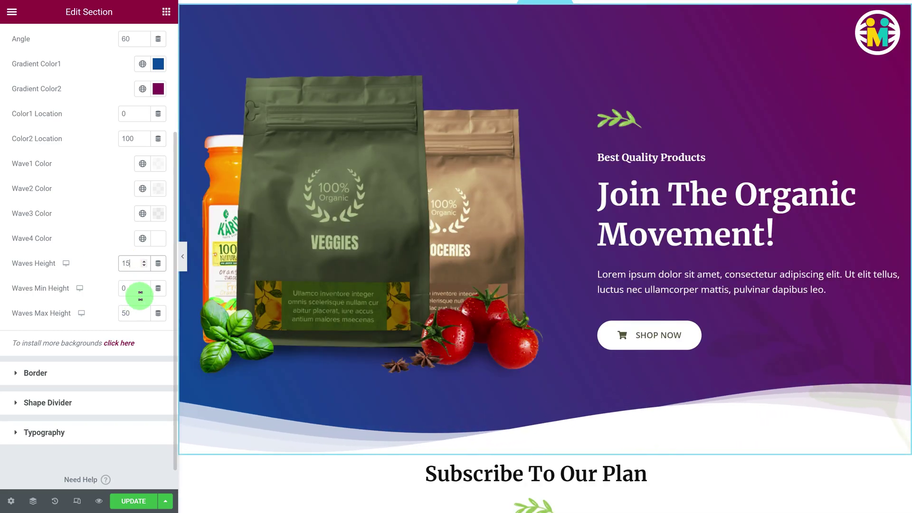
- Set the Waves Min Height of the section's wavy background to 10
drag(134, 291, 98, 288)
text(10)
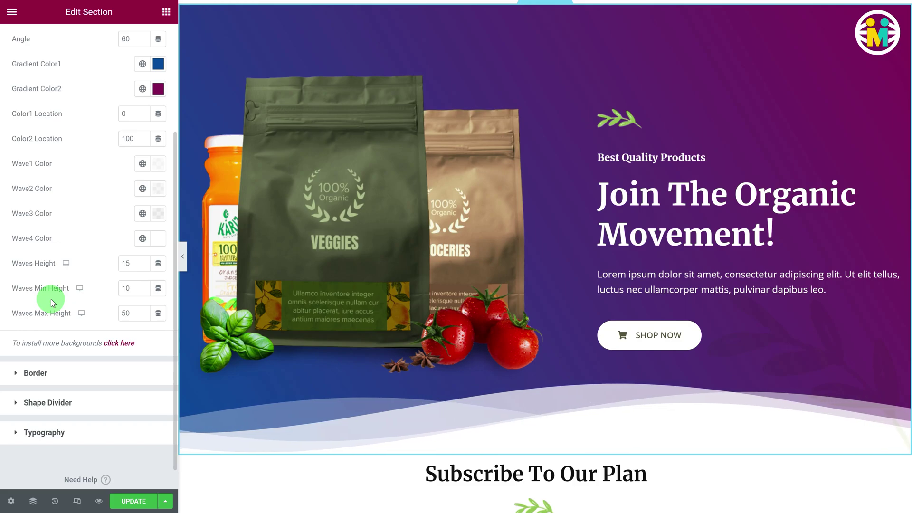
- In the responsive tablet view, set the Waves Height of the hero section's Unlimited Background to 11
click(78, 501)
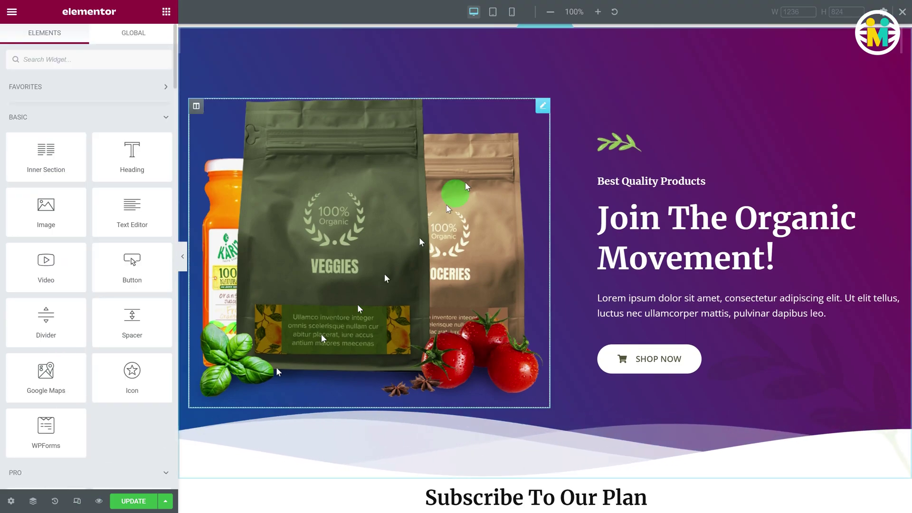
click(493, 18)
click(545, 80)
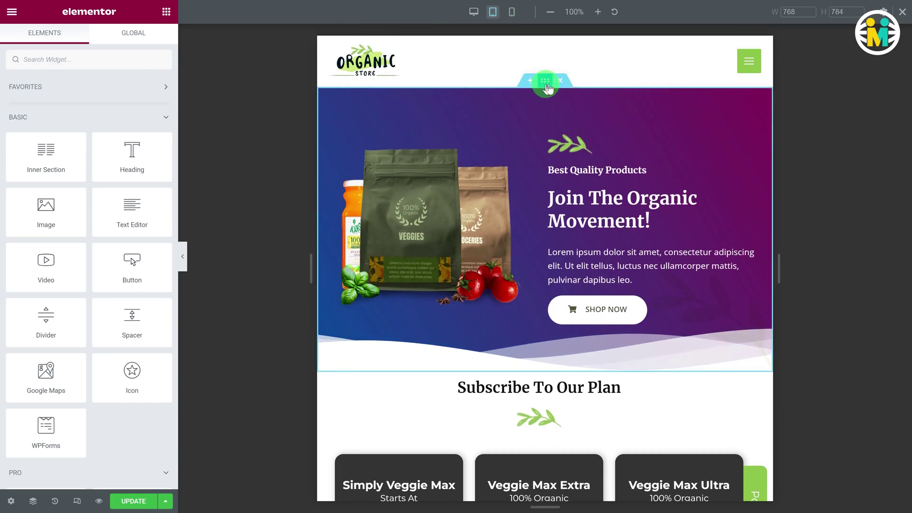
click(108, 79)
click(78, 128)
scroll(95, 213, down, 4)
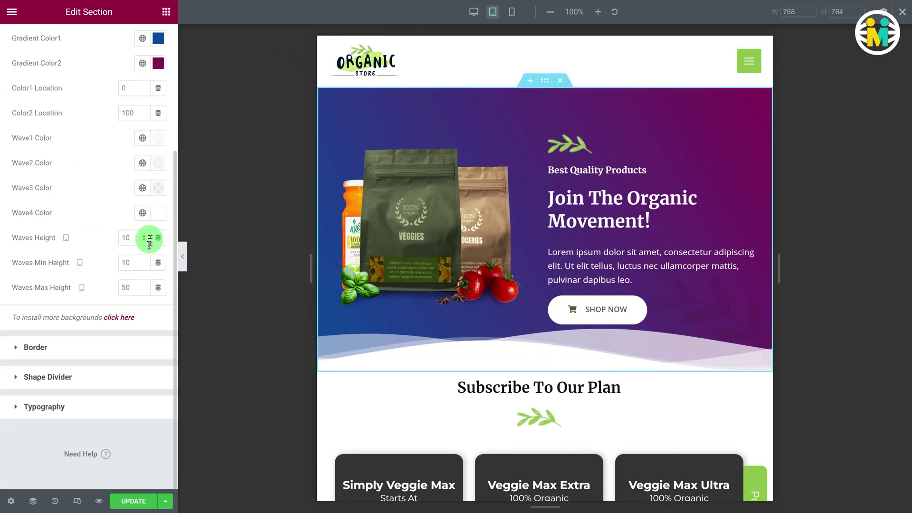
drag(147, 238, 106, 243)
text(11)
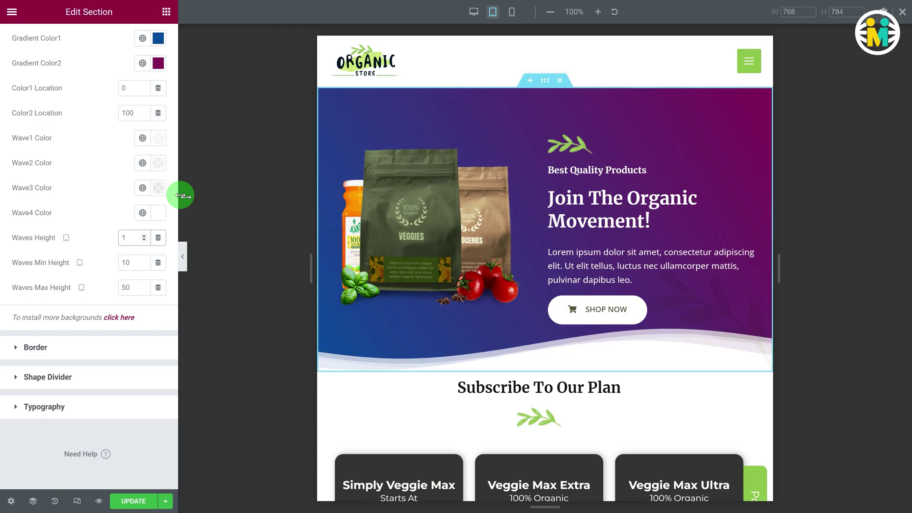
- In the mobile view, set the Waves Height of the hero section's Unlimited Background to 8
click(511, 12)
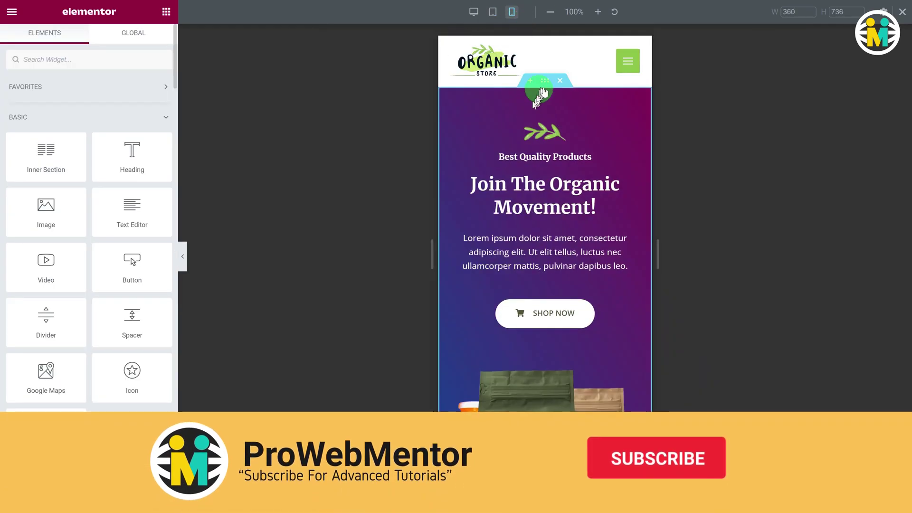
click(545, 80)
scroll(537, 142, down, 4)
click(82, 74)
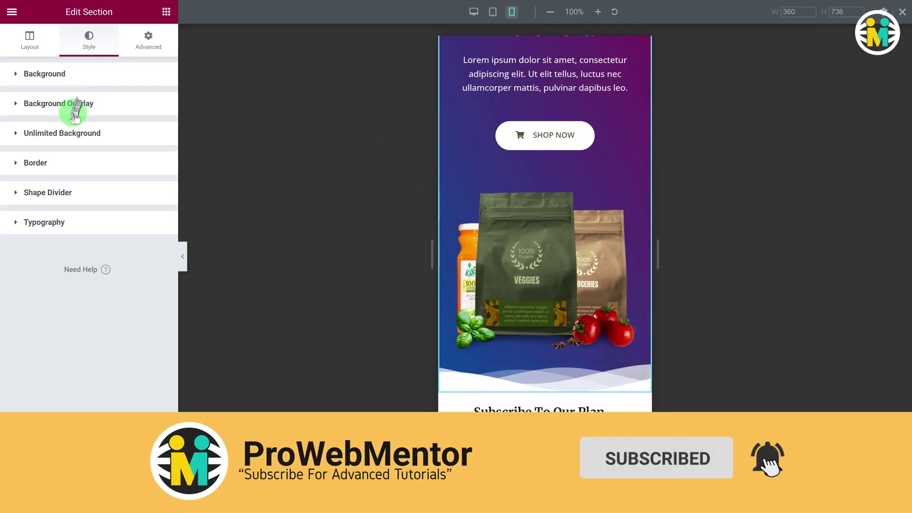
click(68, 133)
scroll(95, 200, down, 4)
double_click(124, 237)
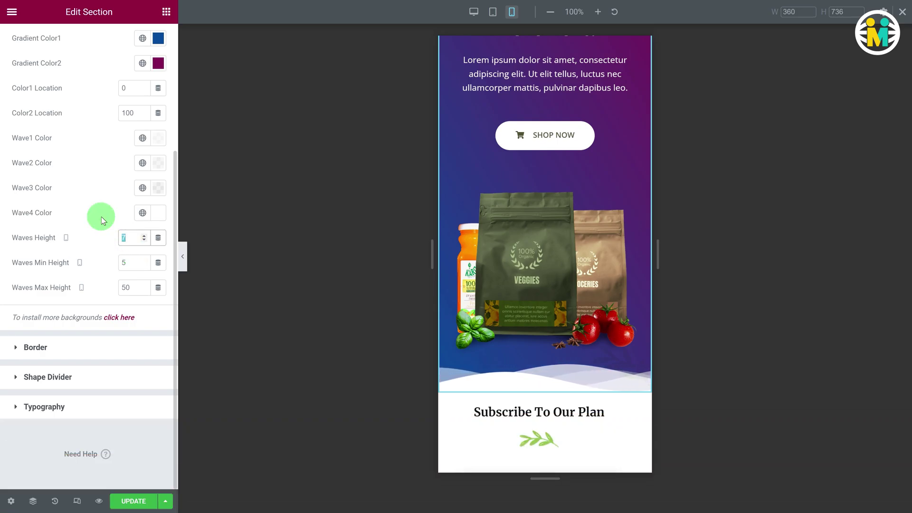
text(8)
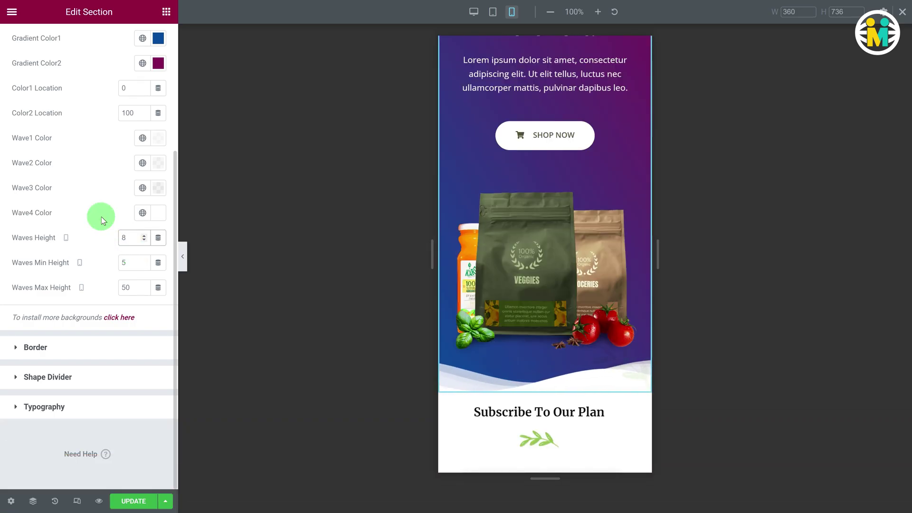